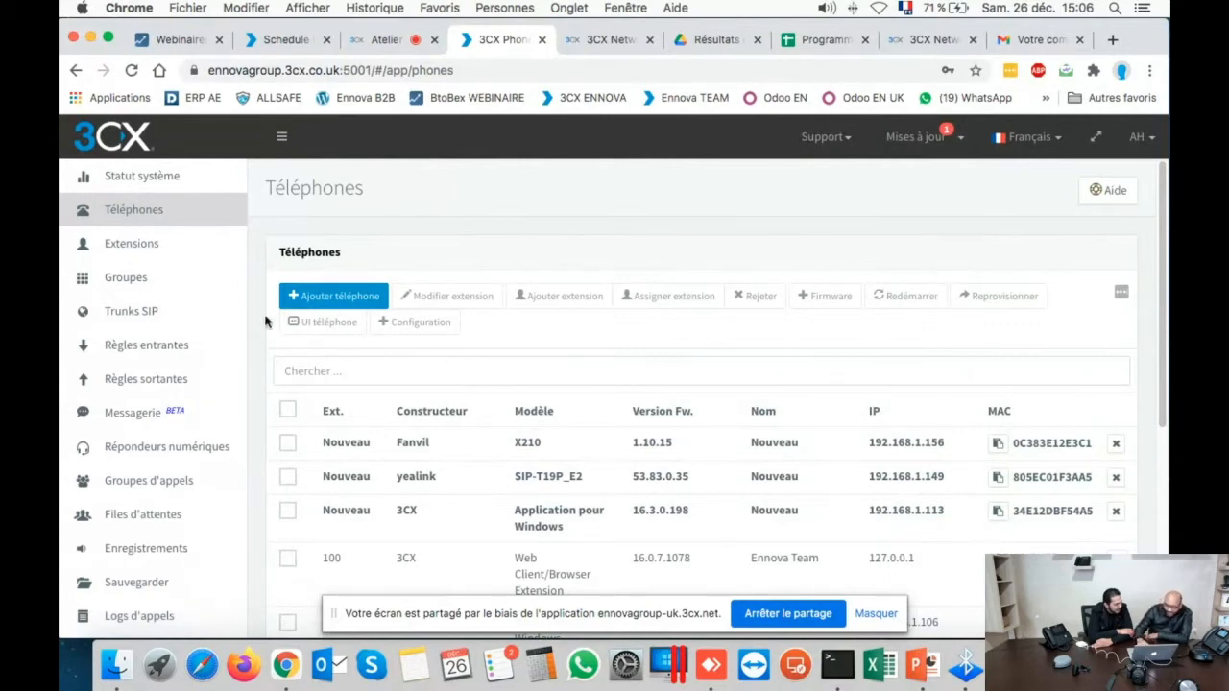
- Go through Statut système to the Phones list and tick the new Fanvil X210 row
click(137, 182)
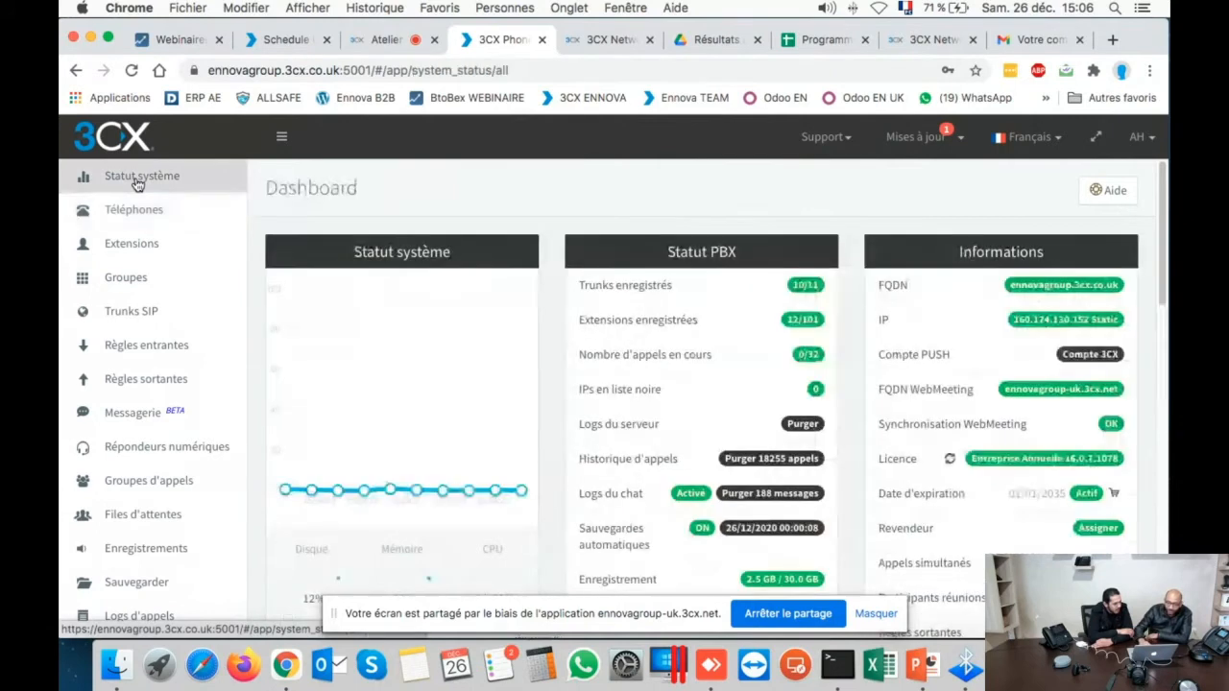
click(142, 209)
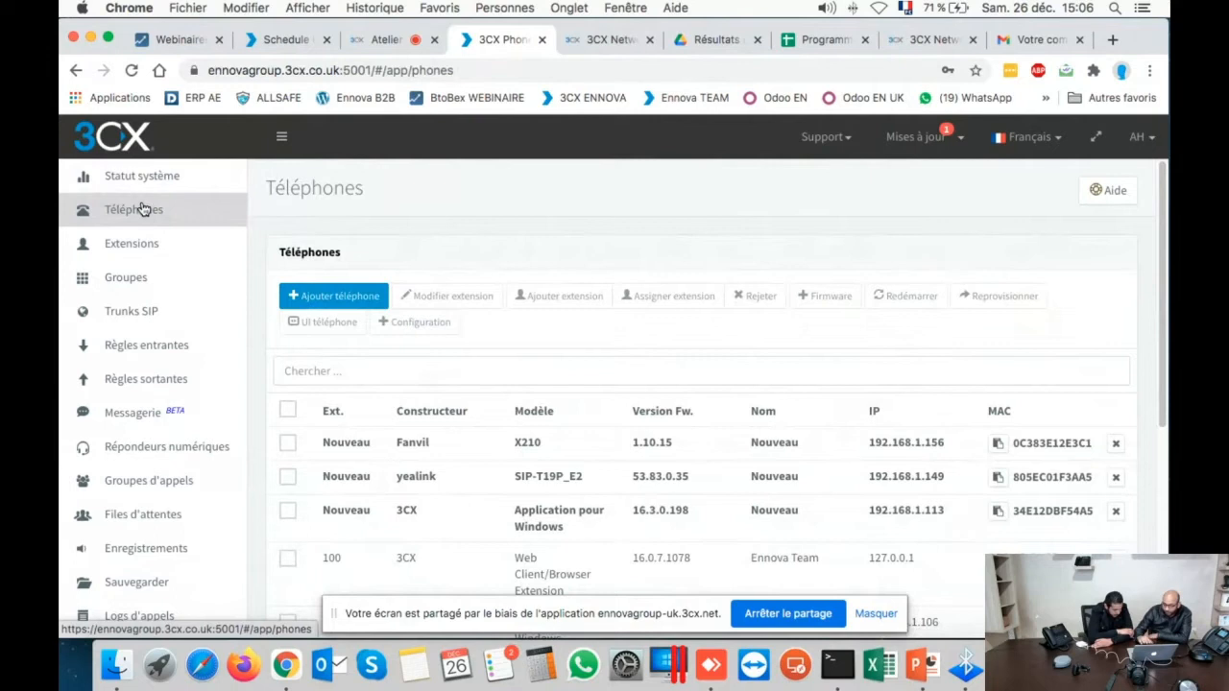
click(288, 444)
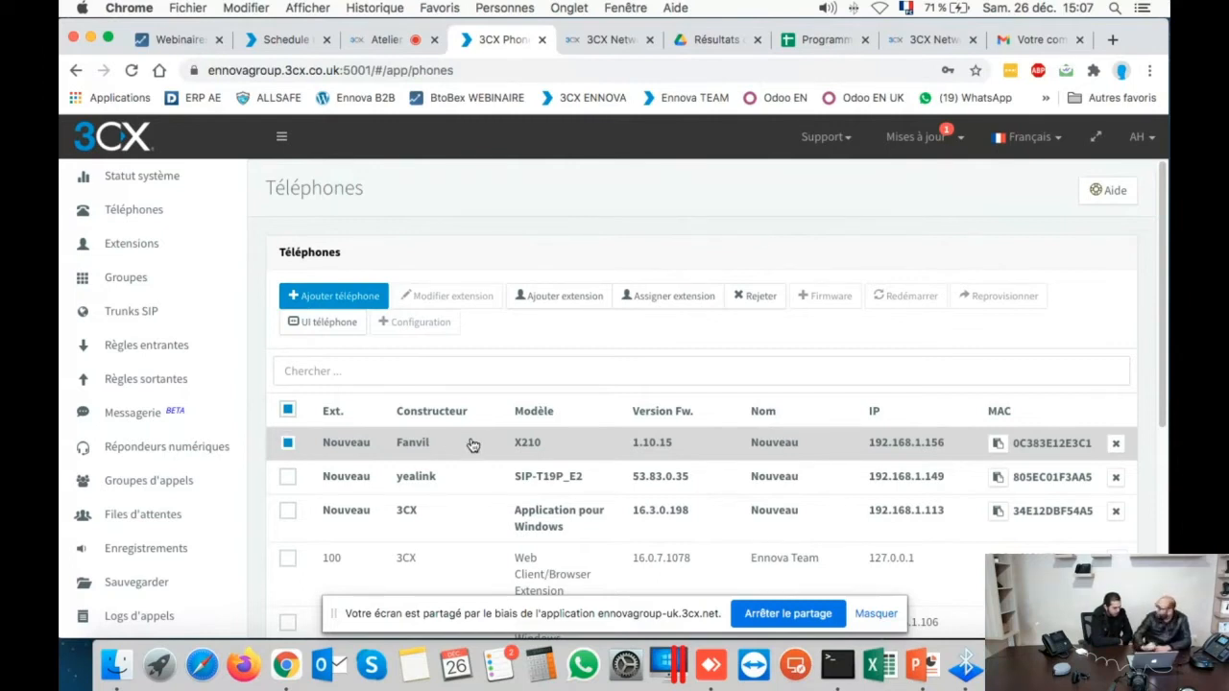
- Assign the Fanvil X210 to extension 310 Test Atelier 4, found by searching '310'
click(645, 297)
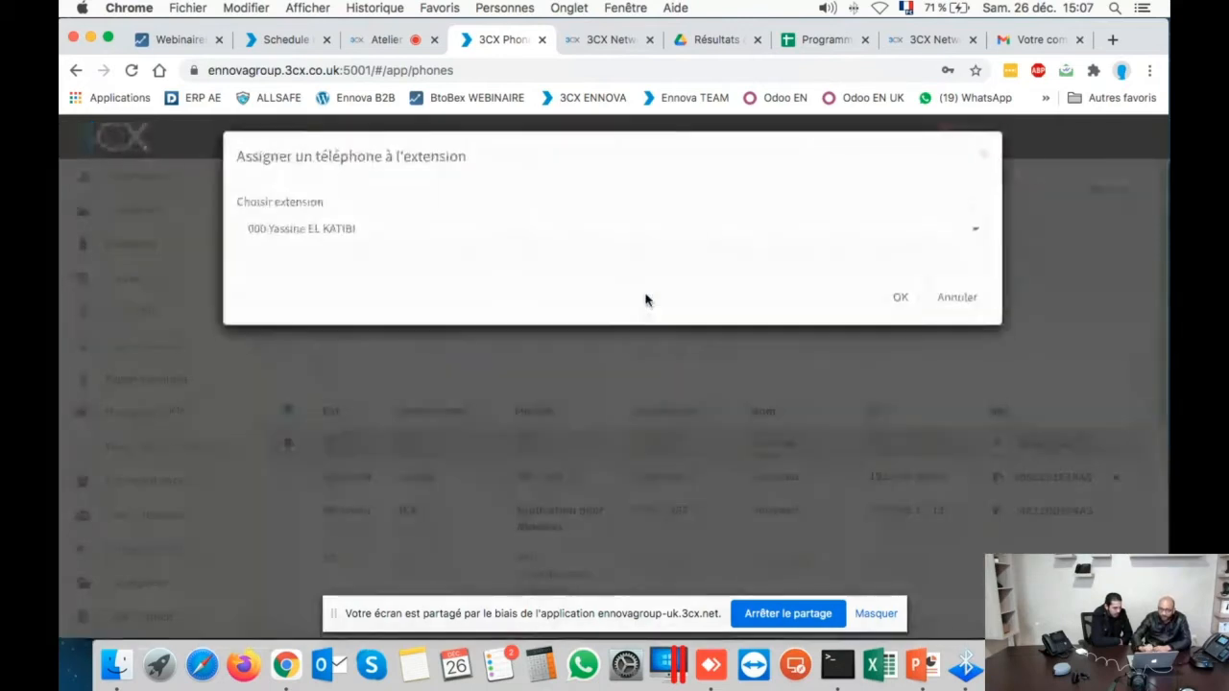
click(440, 256)
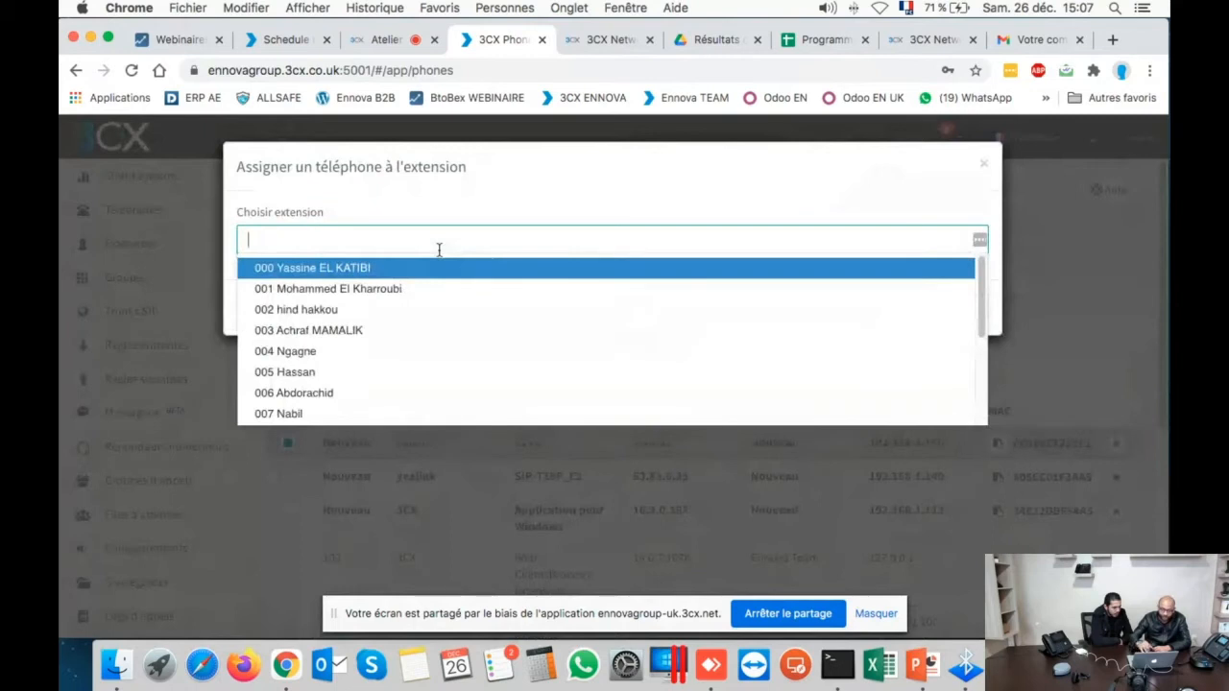
text(3)
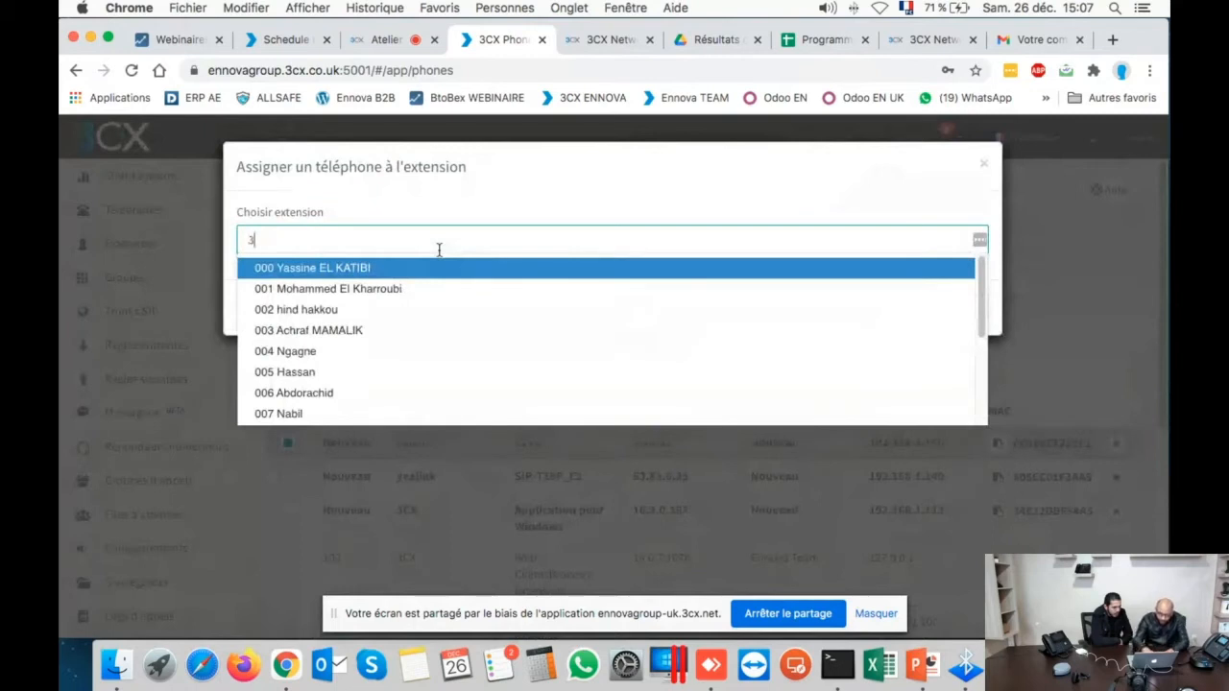
text(5)
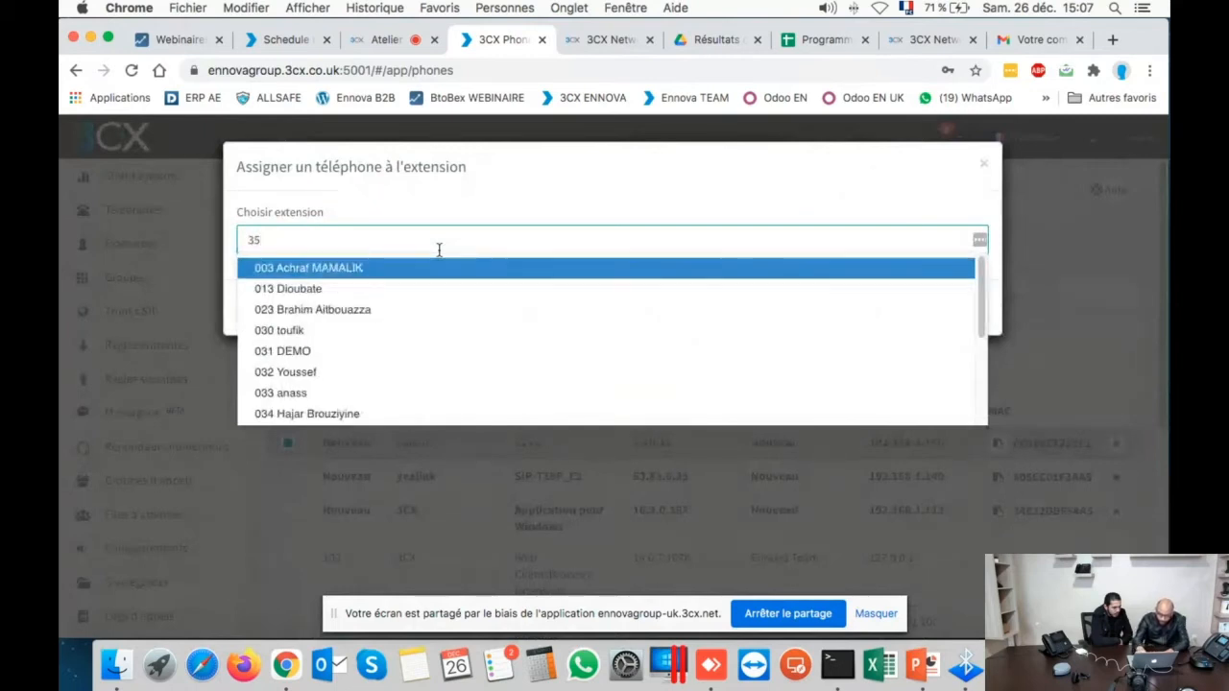
key(BackSpace)
key(BackSpace)
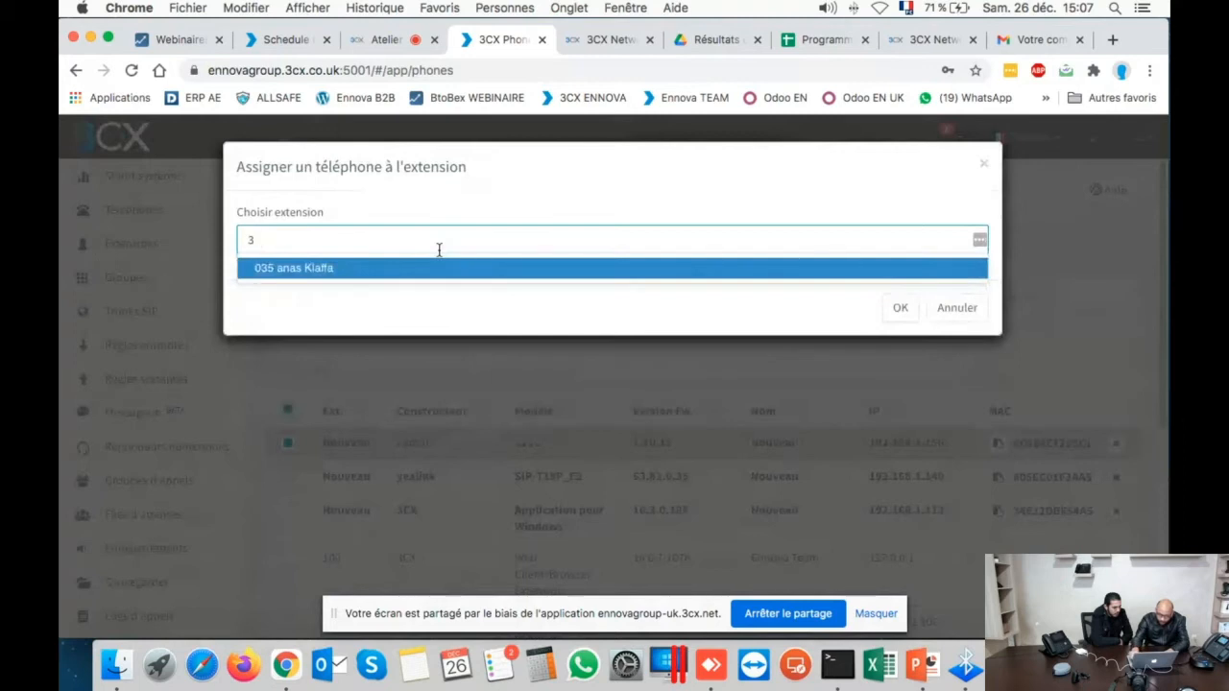
text(8)
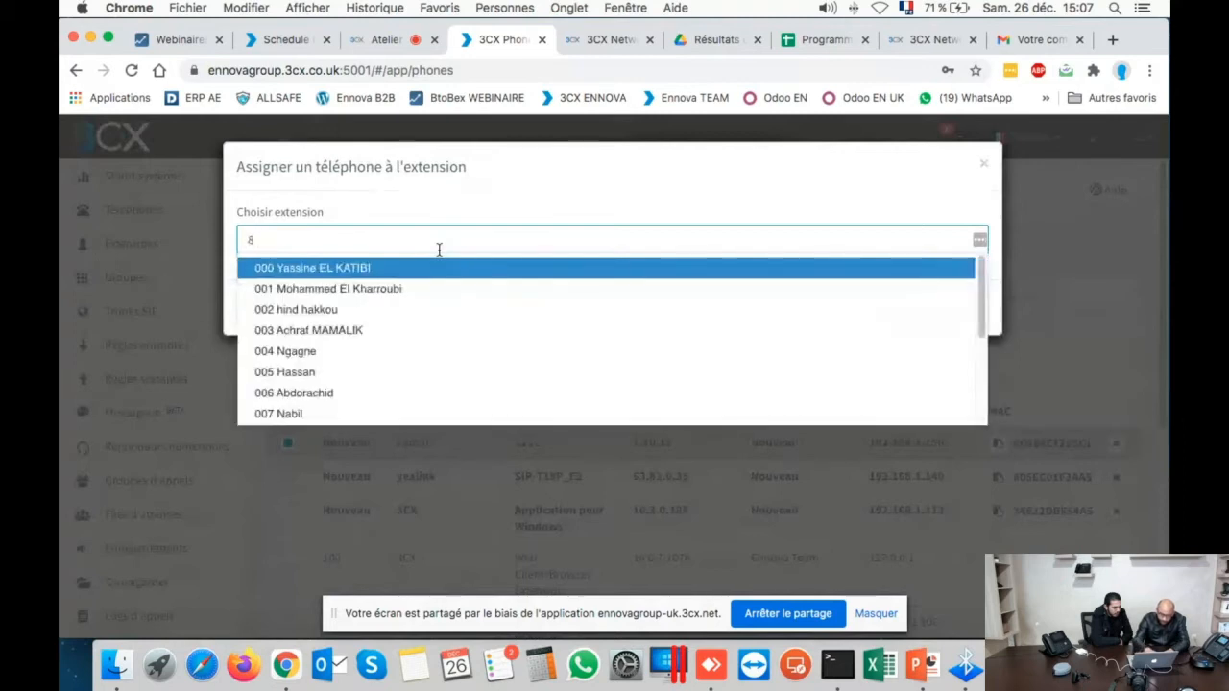
text(50)
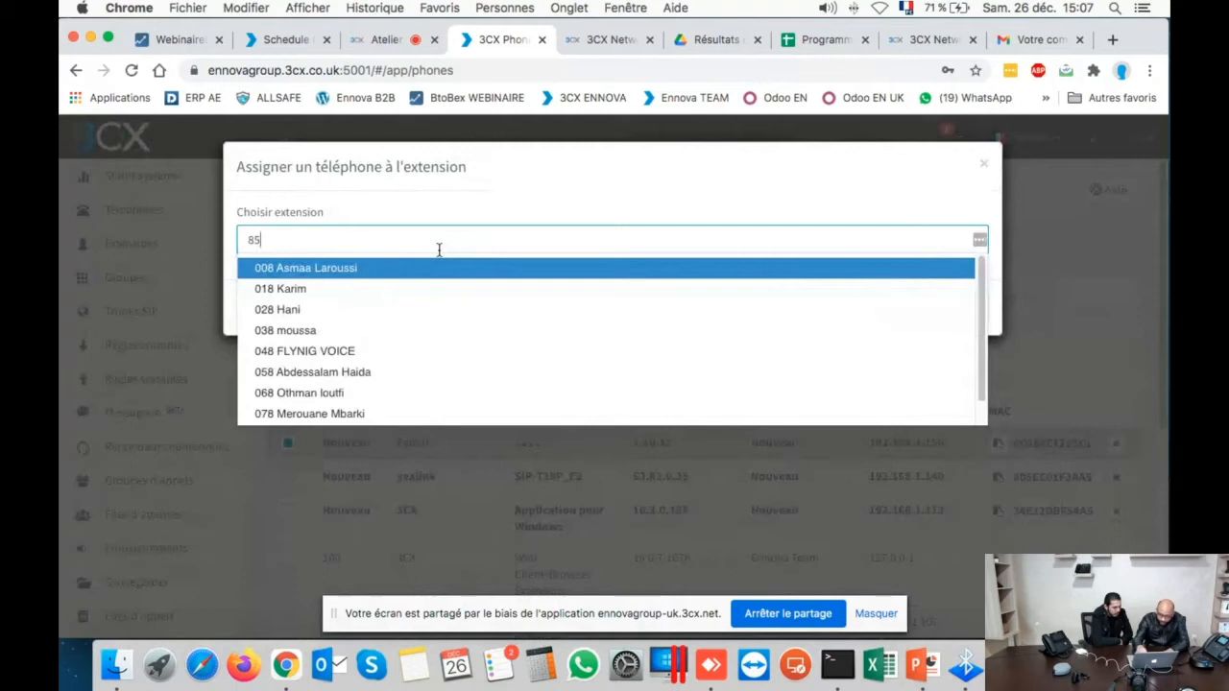
key(BackSpace)
key(BackSpace)
key(BackSpace)
text(310)
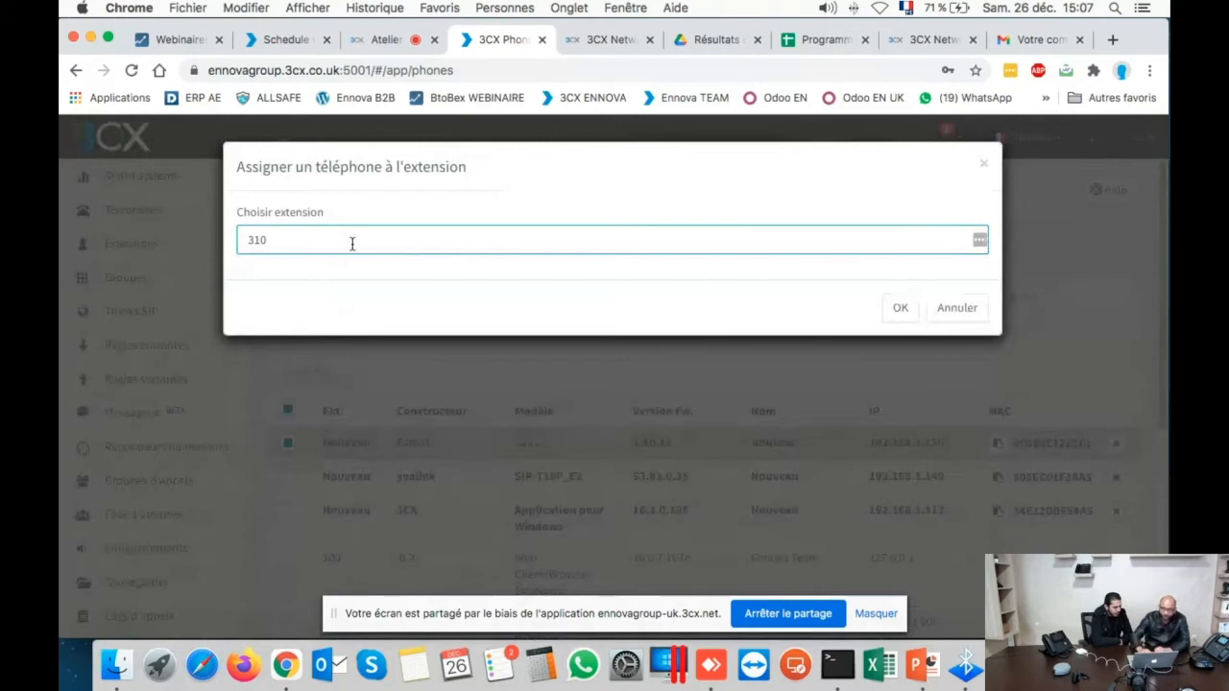
click(386, 269)
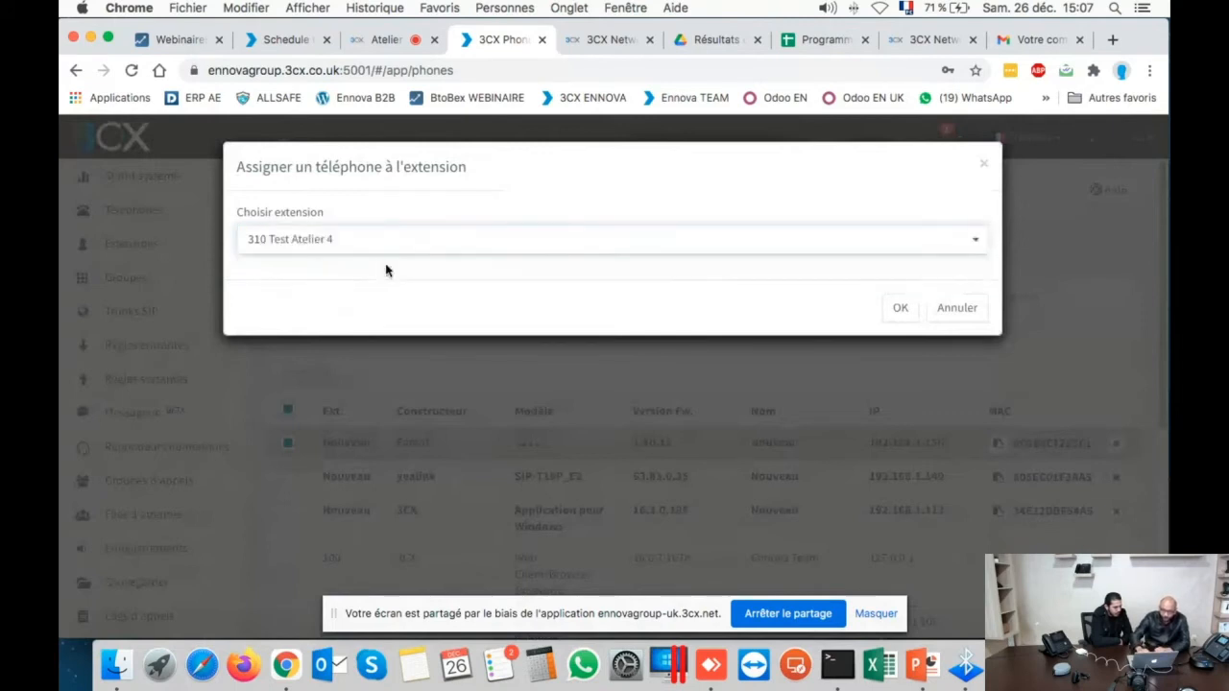
click(907, 305)
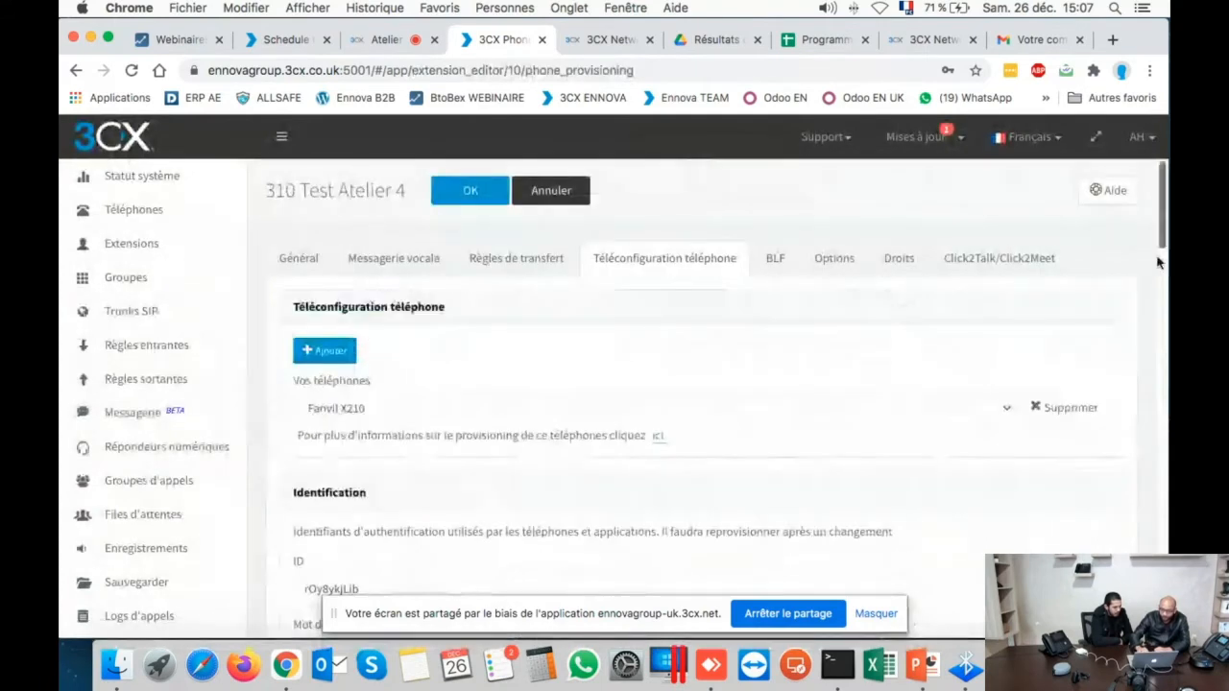
drag(1164, 233, 1166, 238)
scroll(277, 270, down, 3)
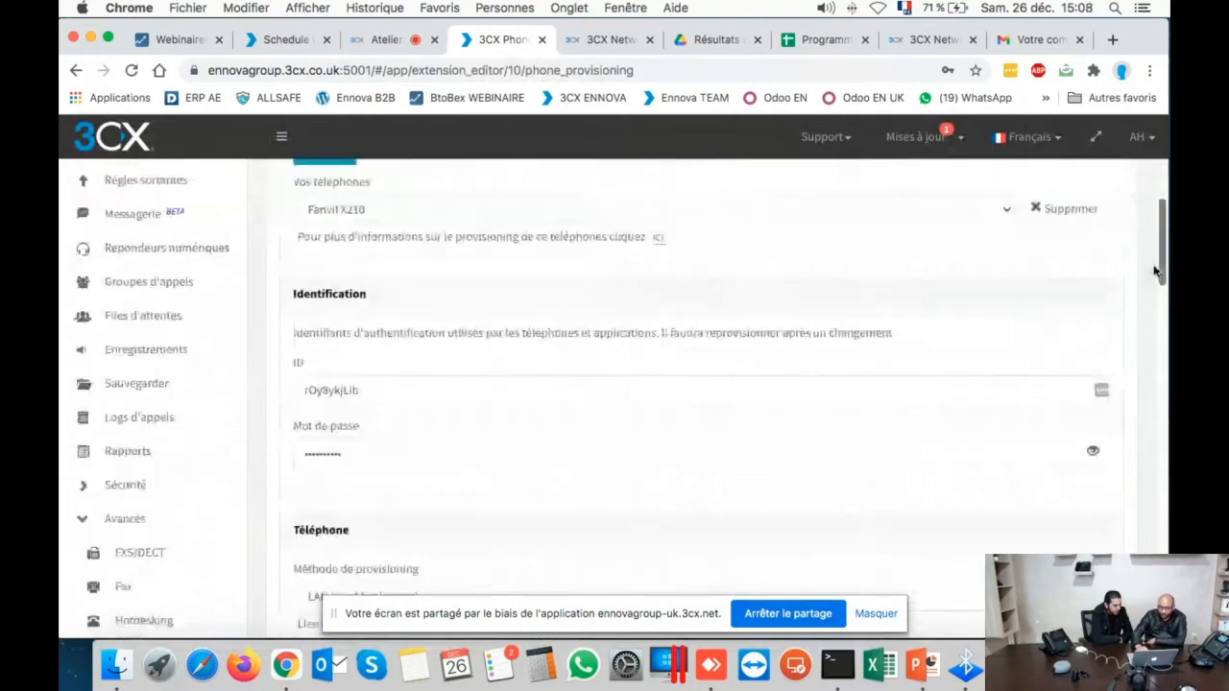
scroll(431, 278, down, 3)
scroll(428, 264, up, 3)
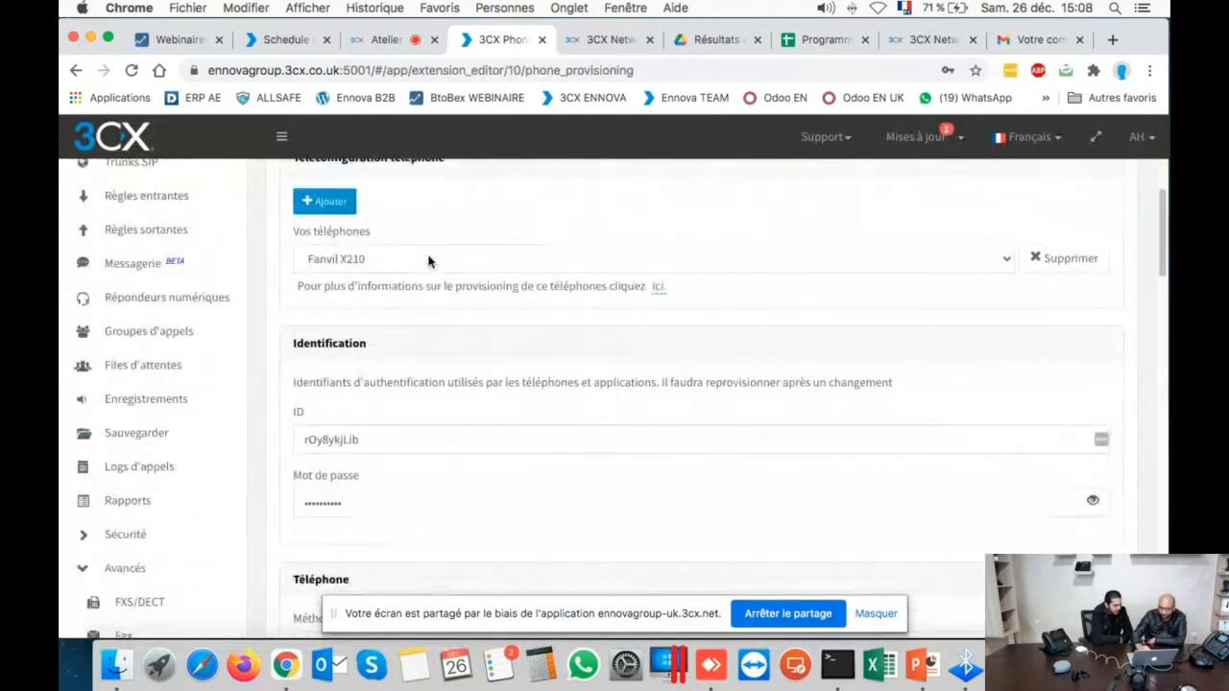
scroll(428, 259, down, 1)
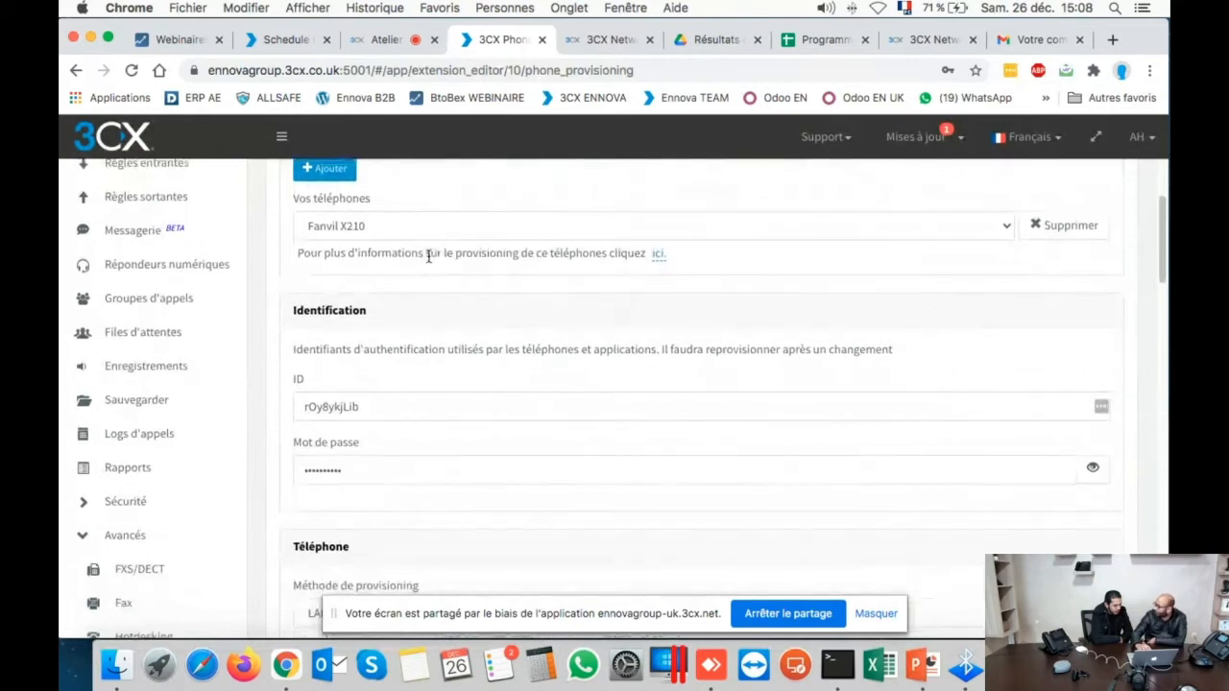
scroll(428, 256, down, 1)
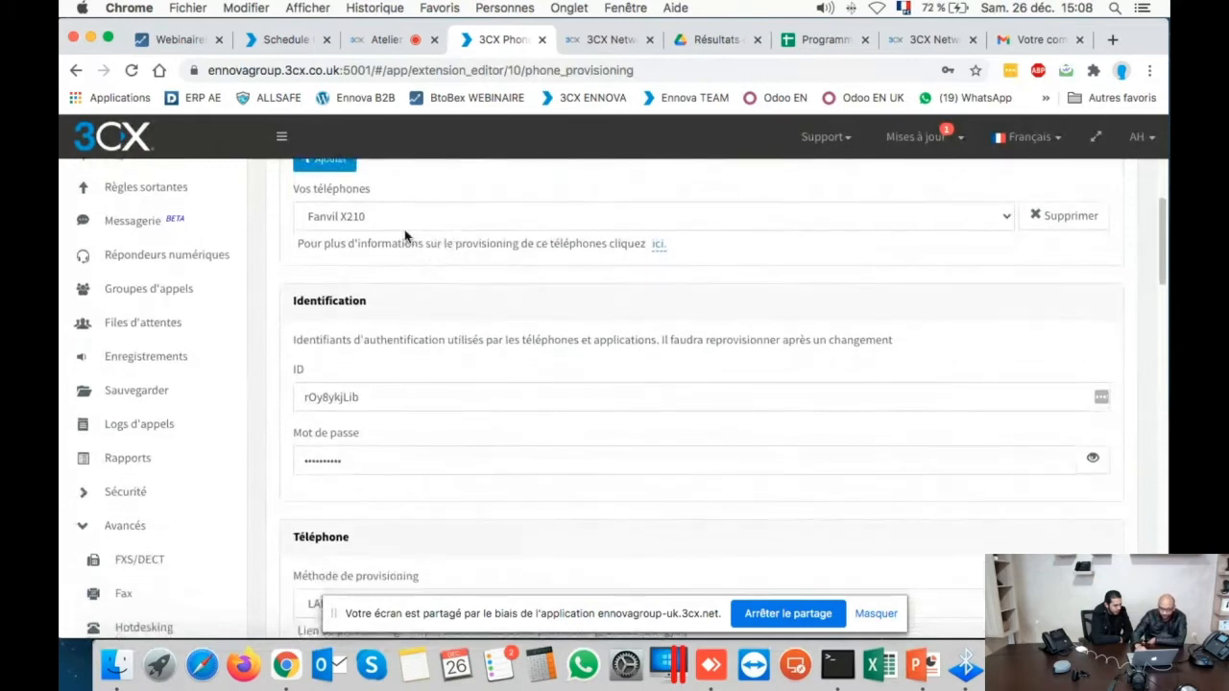
click(407, 221)
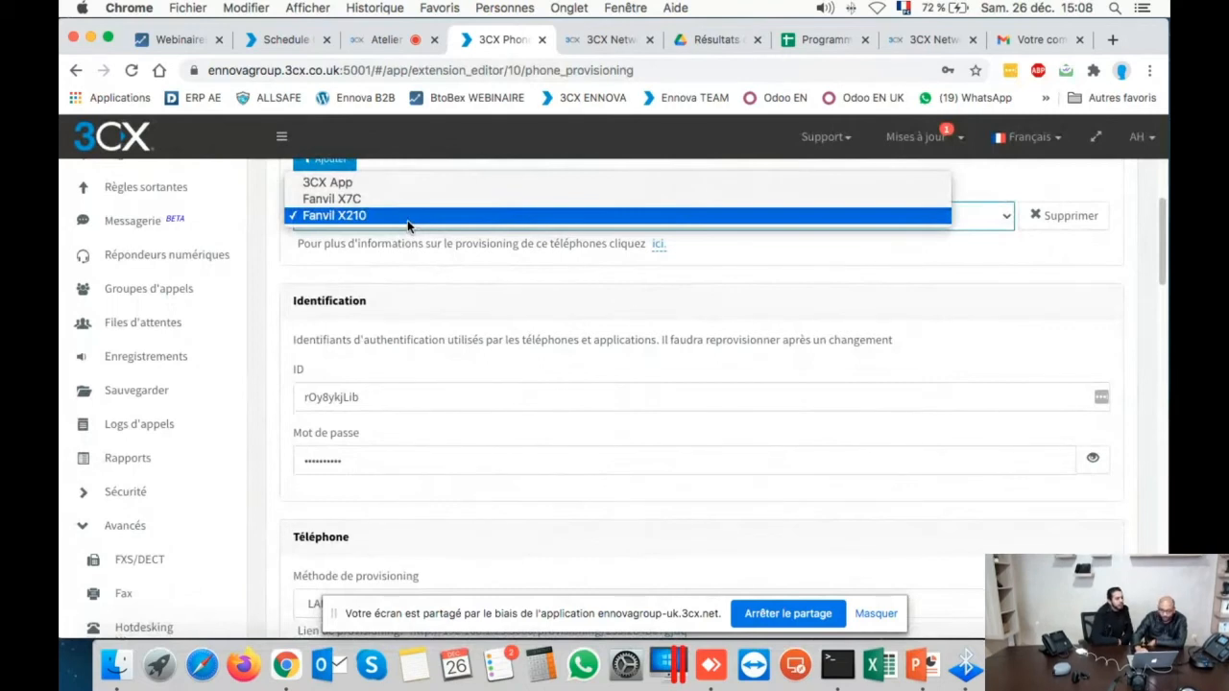
click(407, 220)
scroll(413, 330, down, 3)
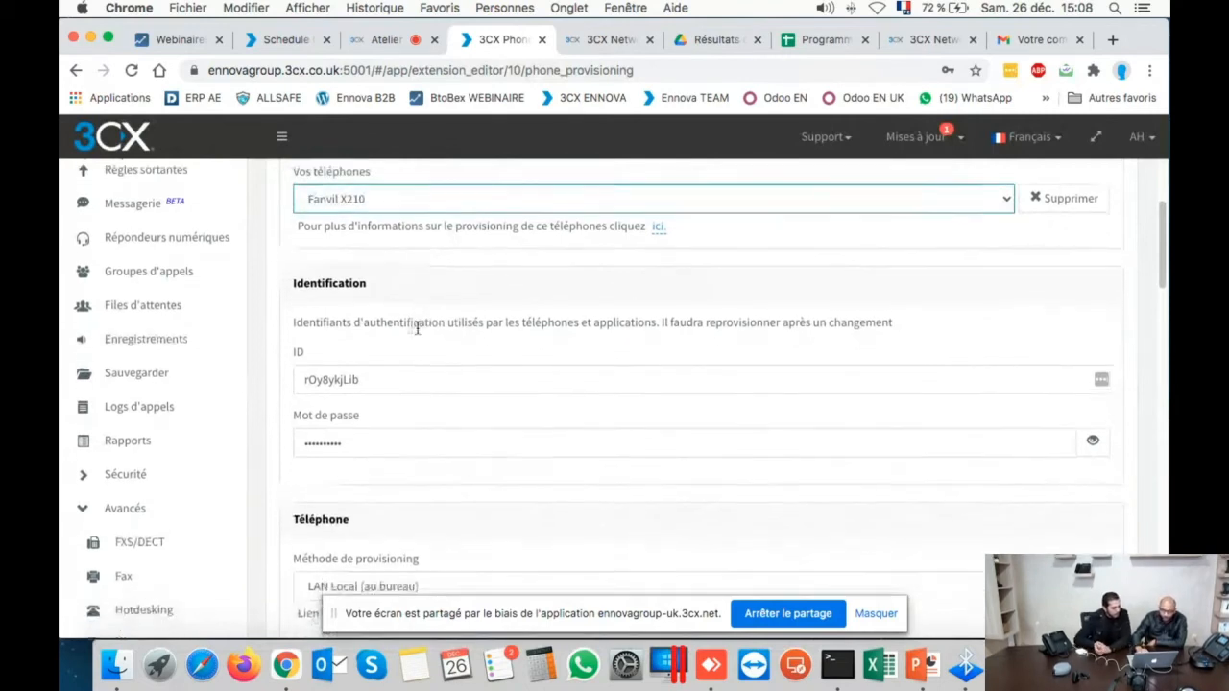
scroll(418, 333, down, 2)
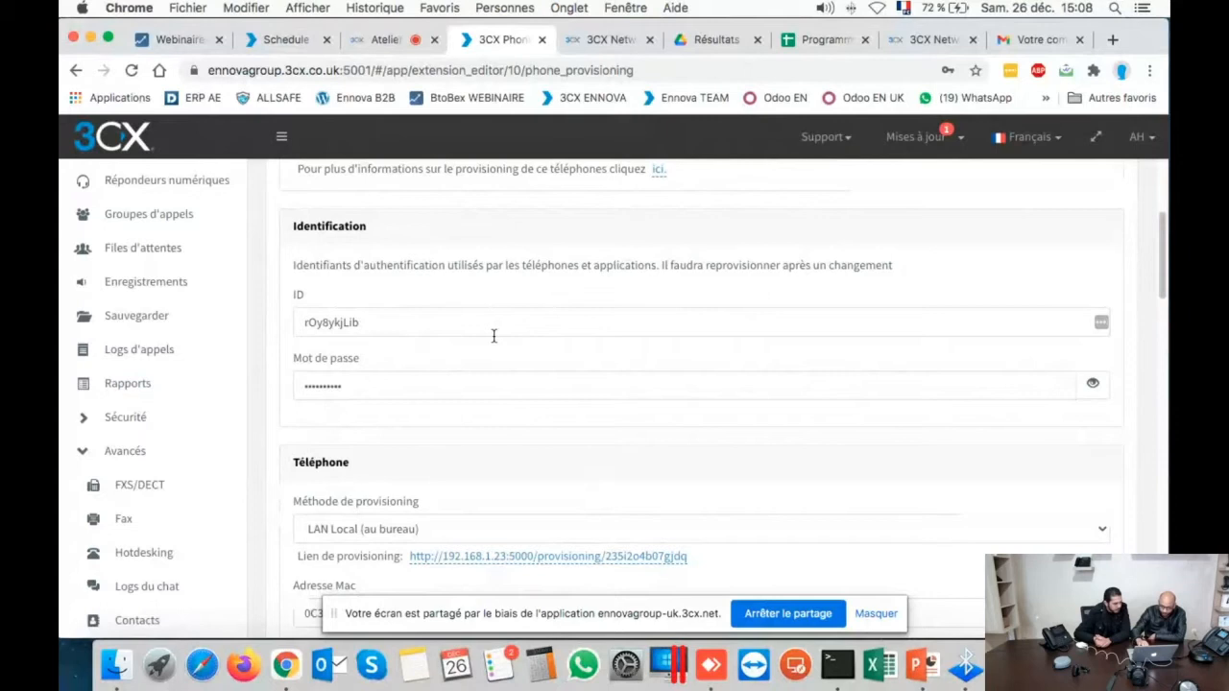
scroll(494, 336, down, 3)
scroll(493, 341, down, 2)
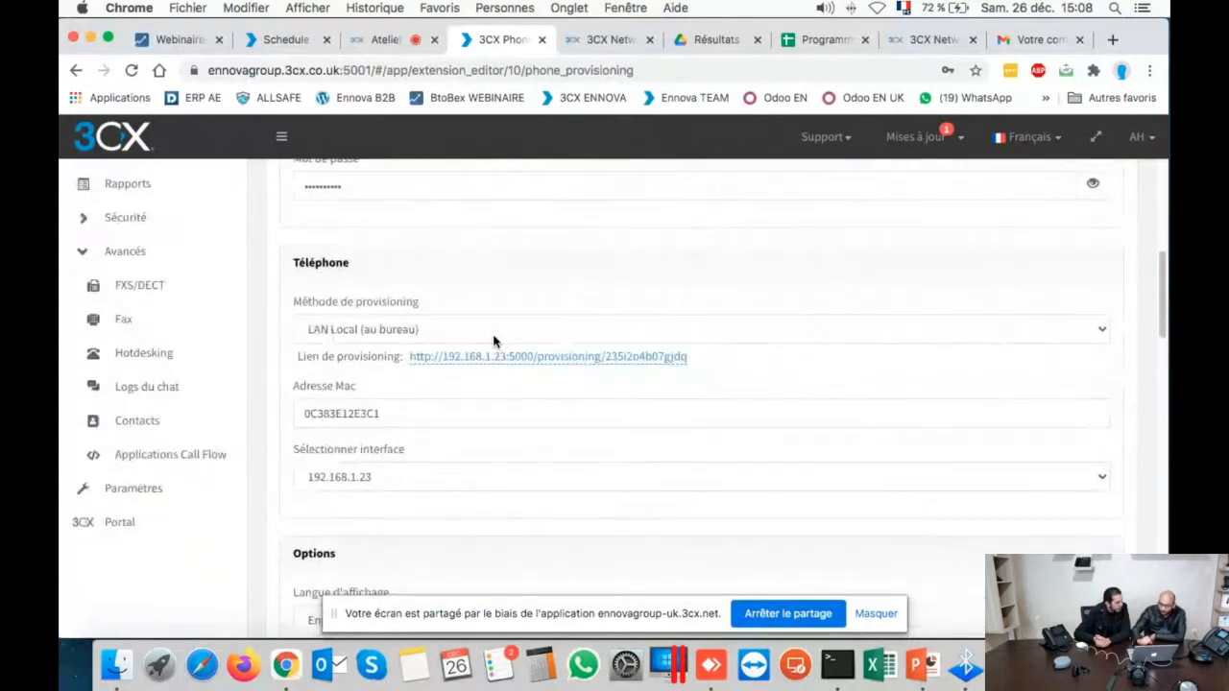
click(493, 336)
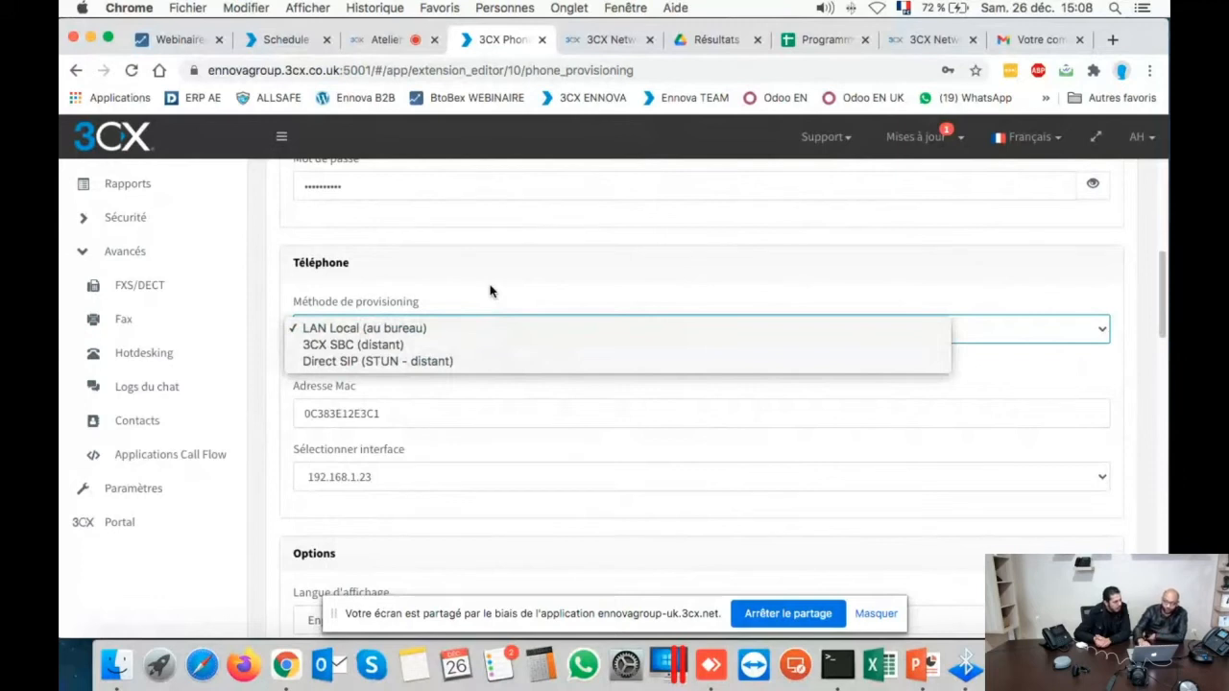
click(490, 291)
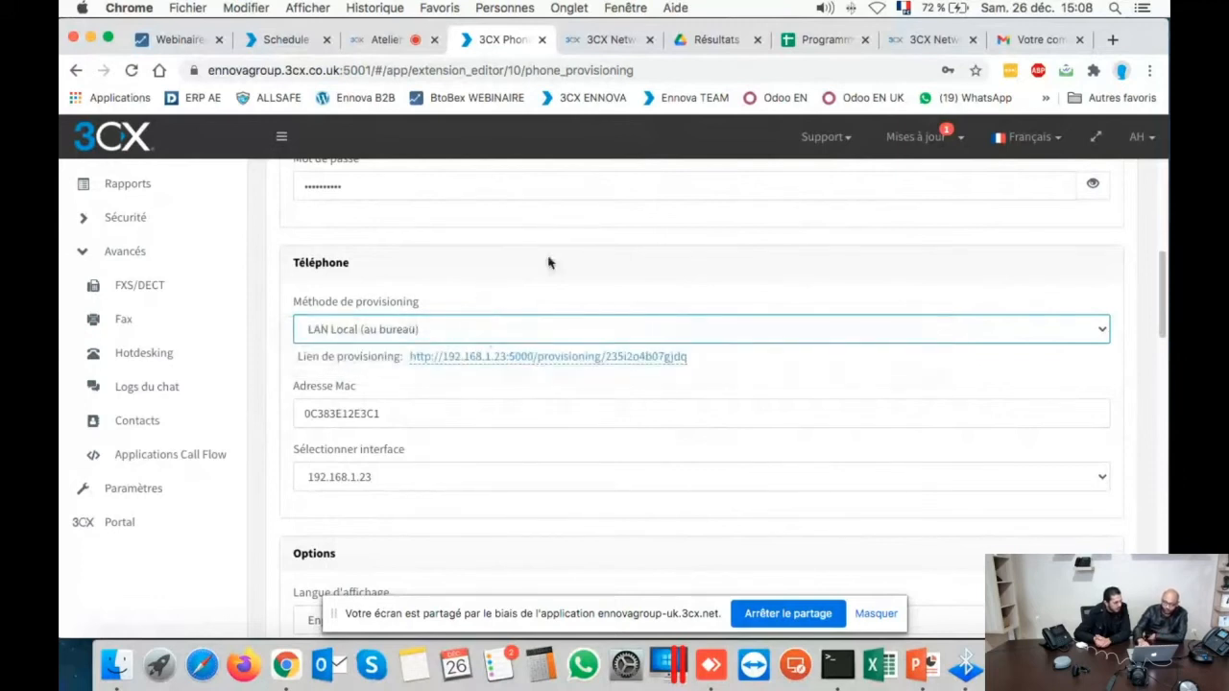
scroll(555, 250, down, 1)
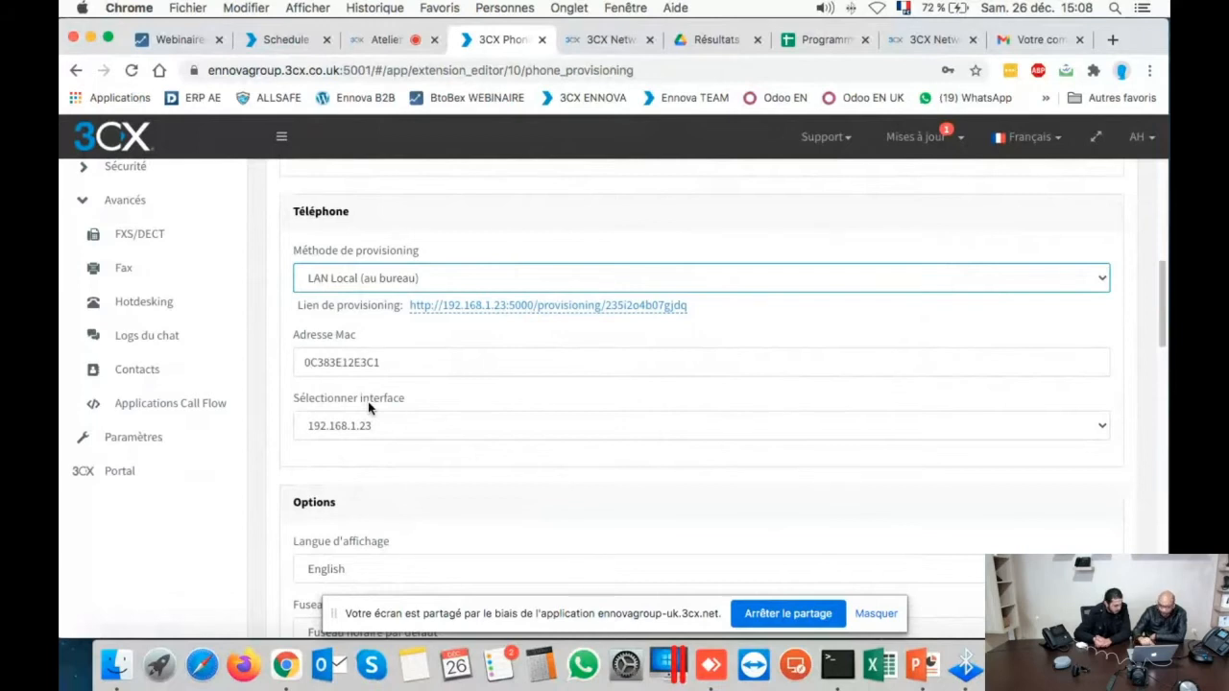
scroll(368, 408, down, 1)
scroll(368, 408, down, 1)
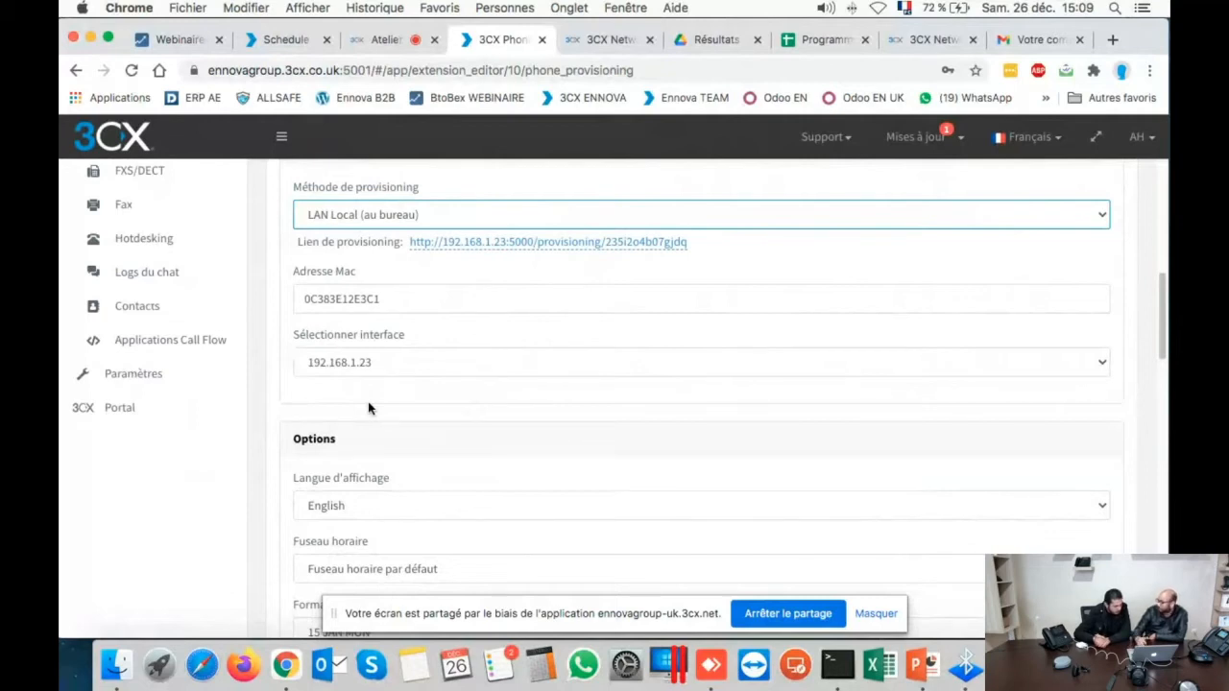
- Set the provisioned phone's display language (Langue d'affichage) to French
scroll(368, 407, down, 3)
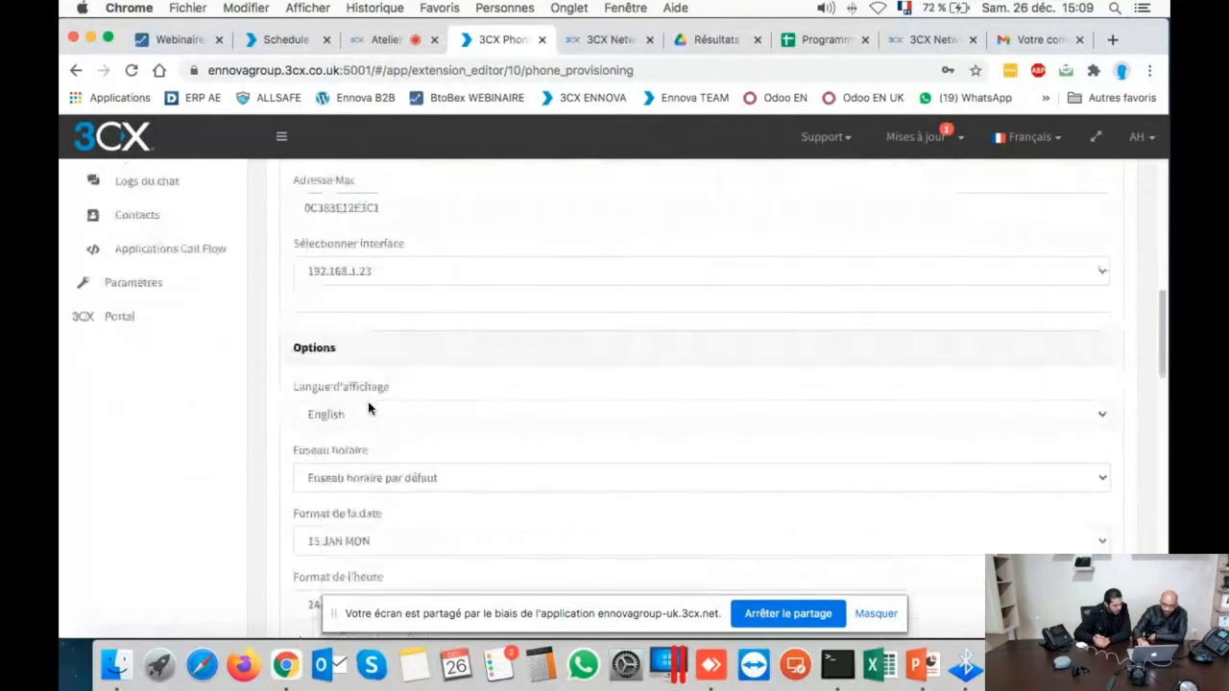
click(368, 407)
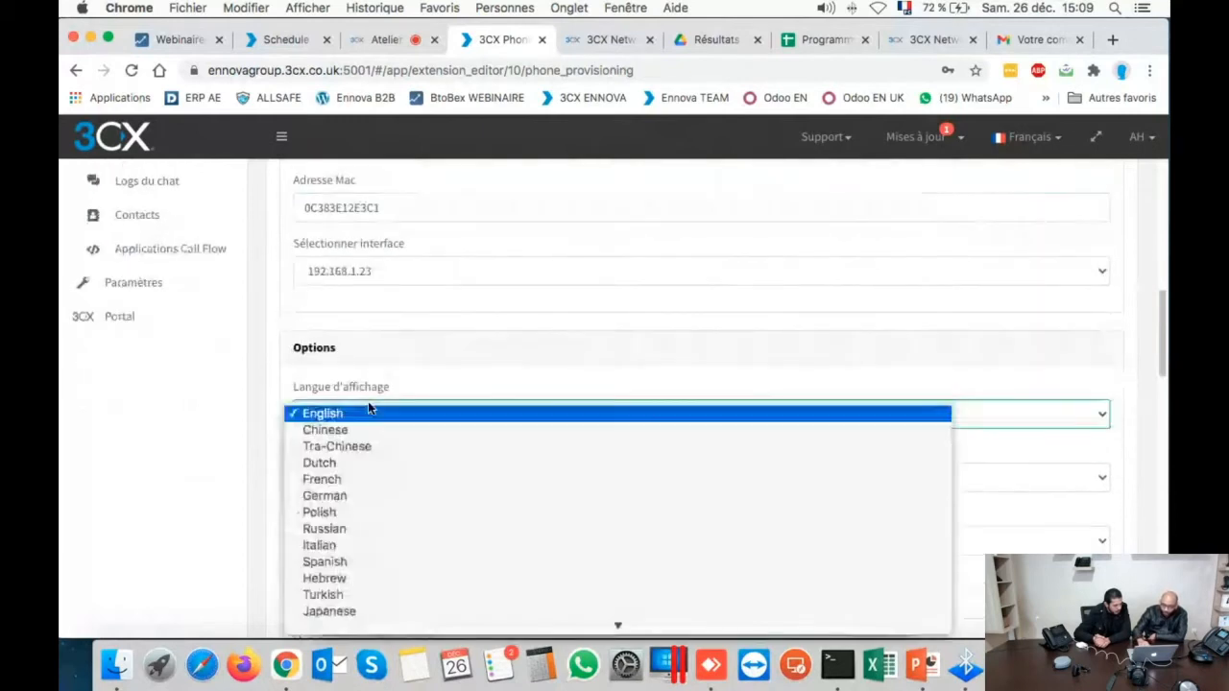
click(345, 479)
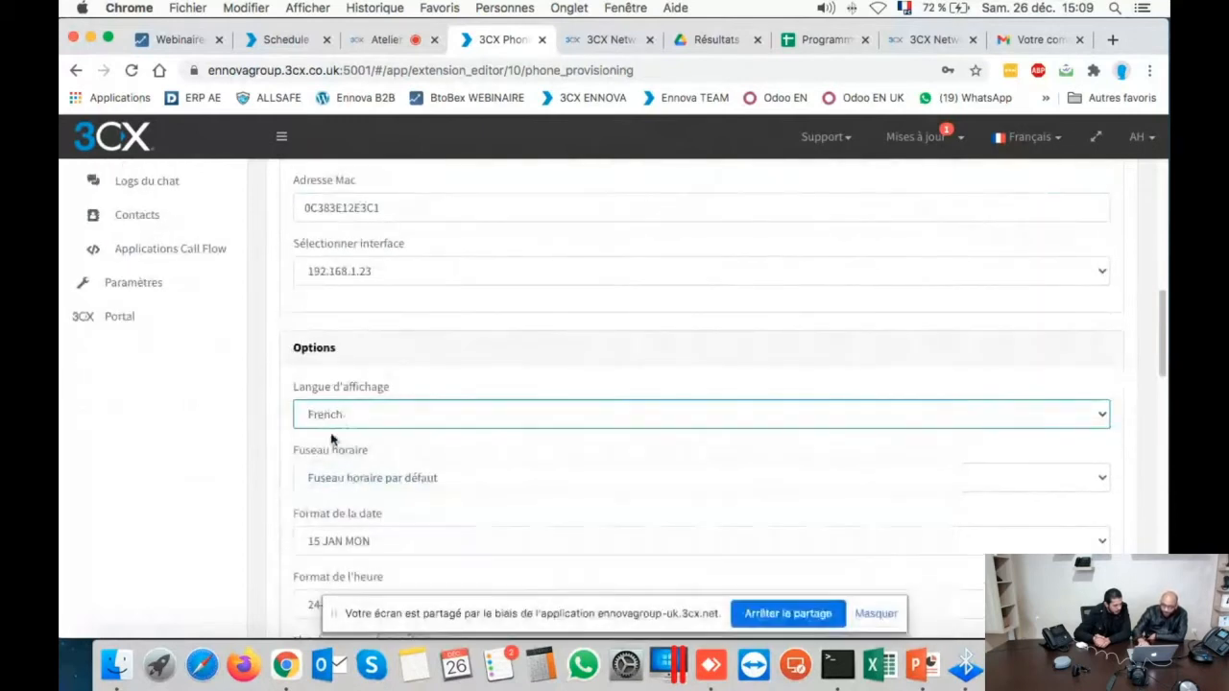
- Set the phone's time zone (Fuseau horaire) to GMT+1 Paris and review the remaining options
scroll(333, 439, down, 2)
click(330, 420)
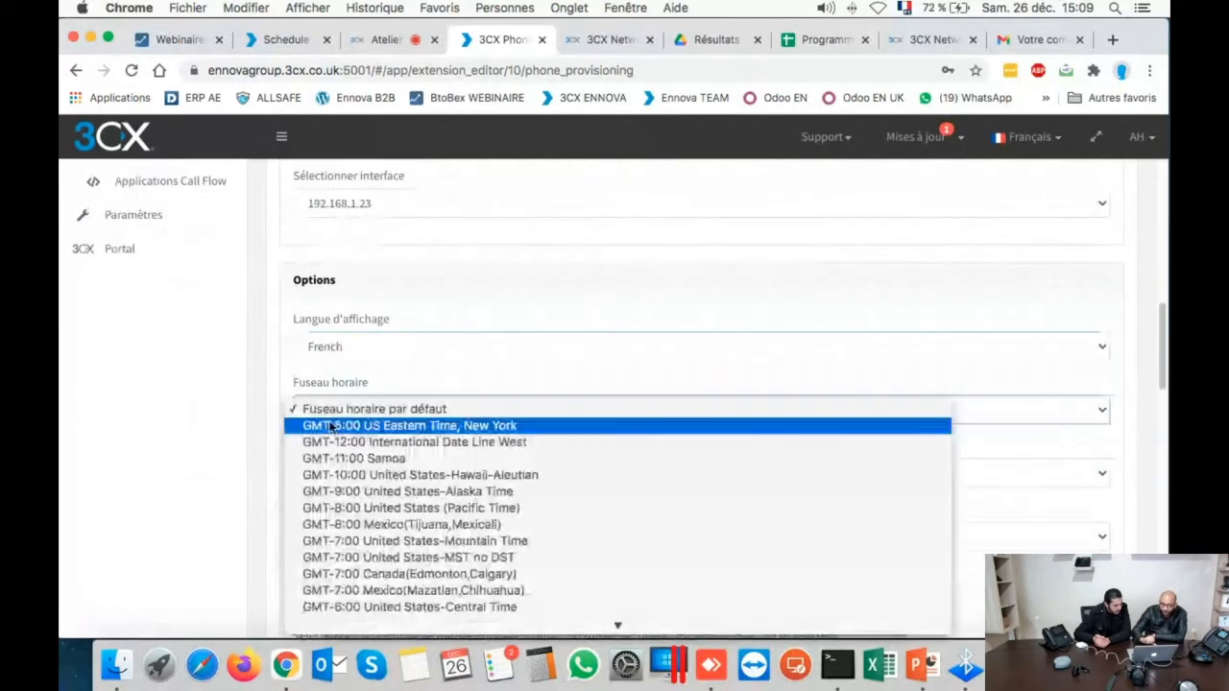
scroll(331, 426, down, 3)
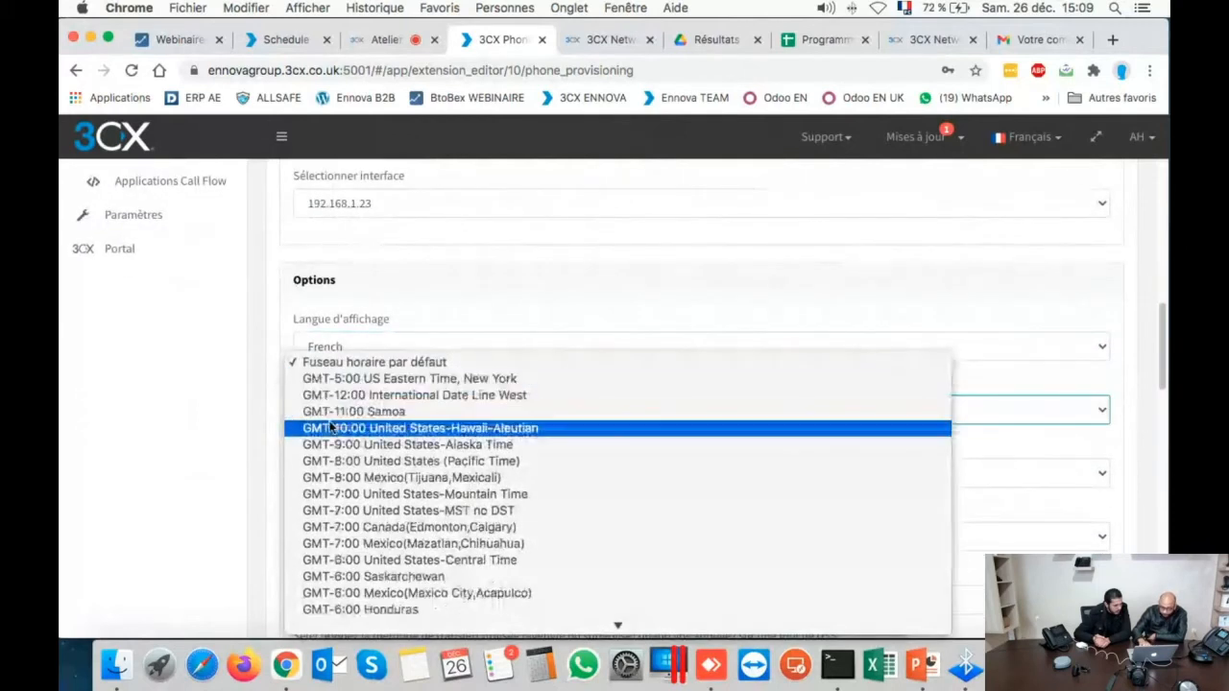
scroll(330, 427, down, 5)
scroll(331, 427, down, 5)
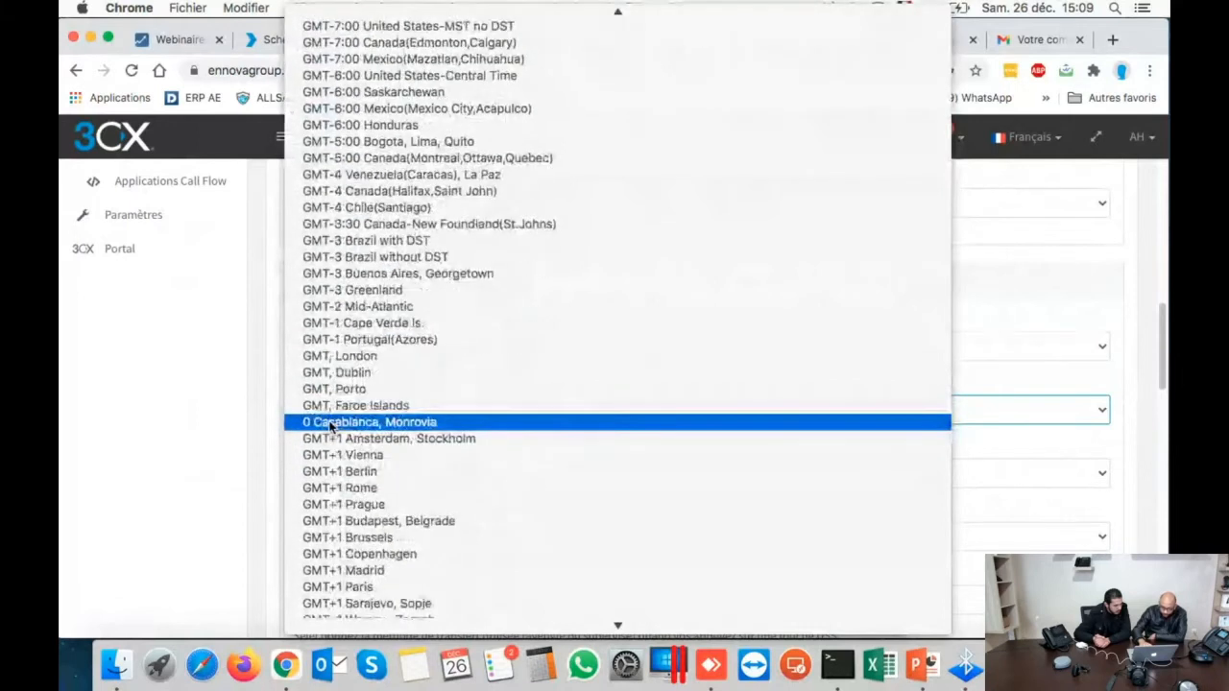
scroll(331, 427, down, 6)
click(361, 394)
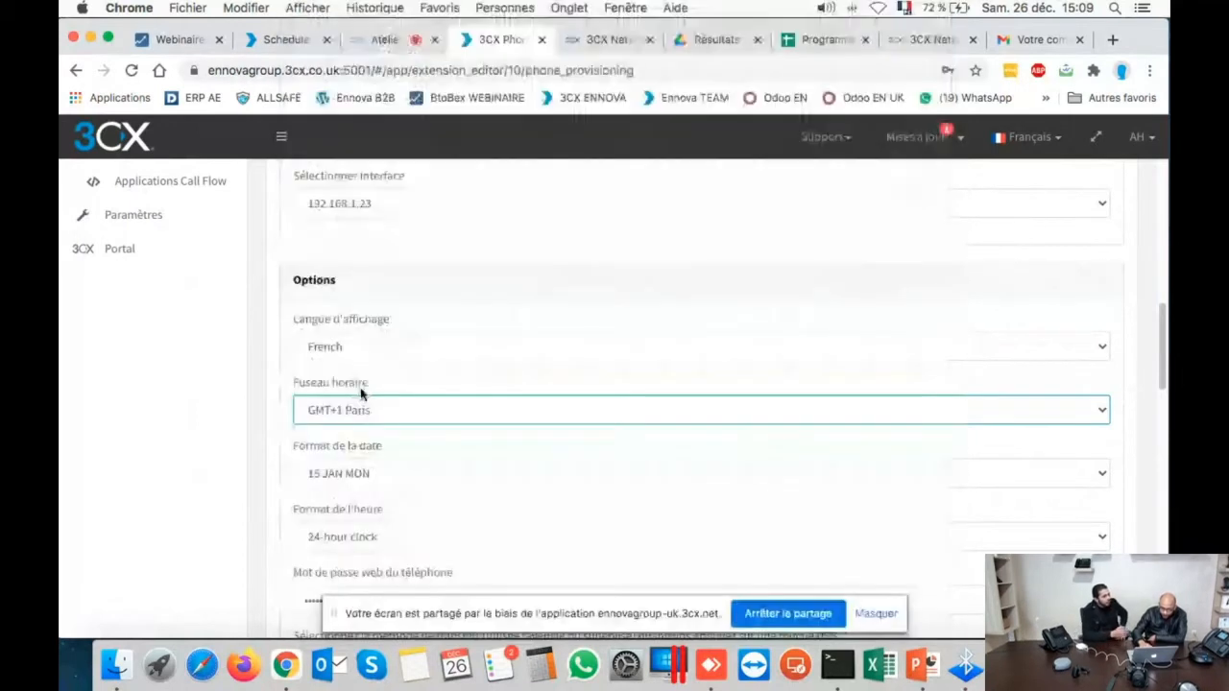
scroll(397, 516, down, 3)
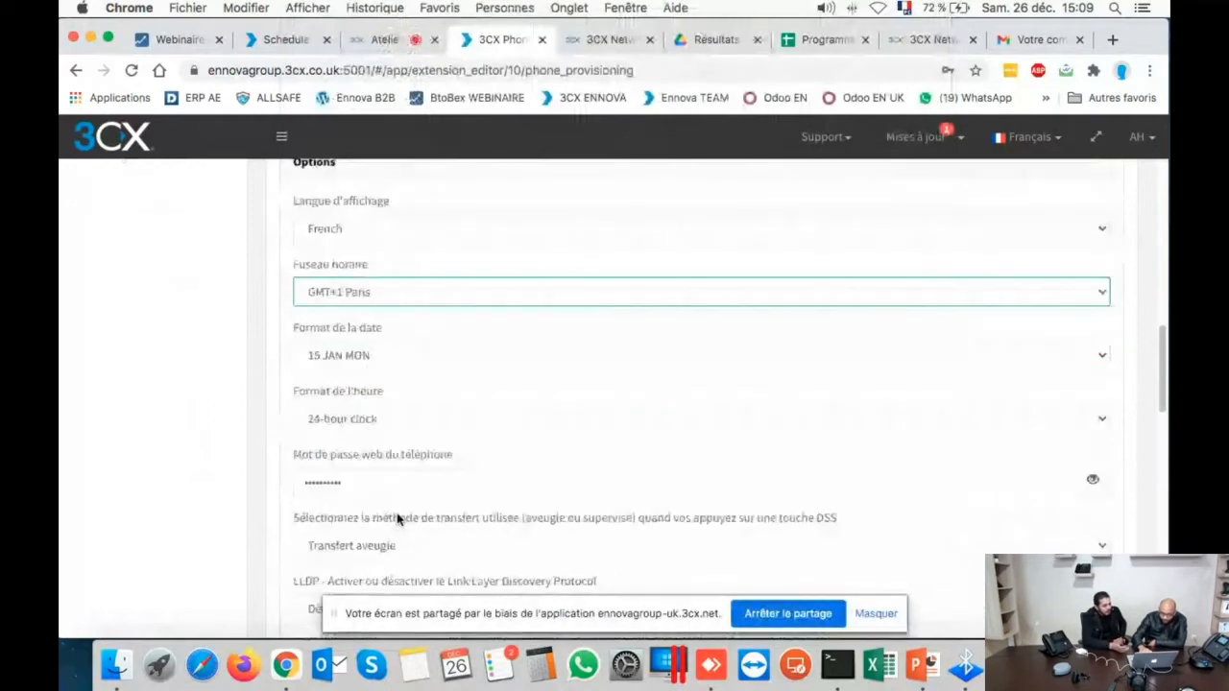
scroll(398, 519, down, 7)
scroll(398, 519, down, 5)
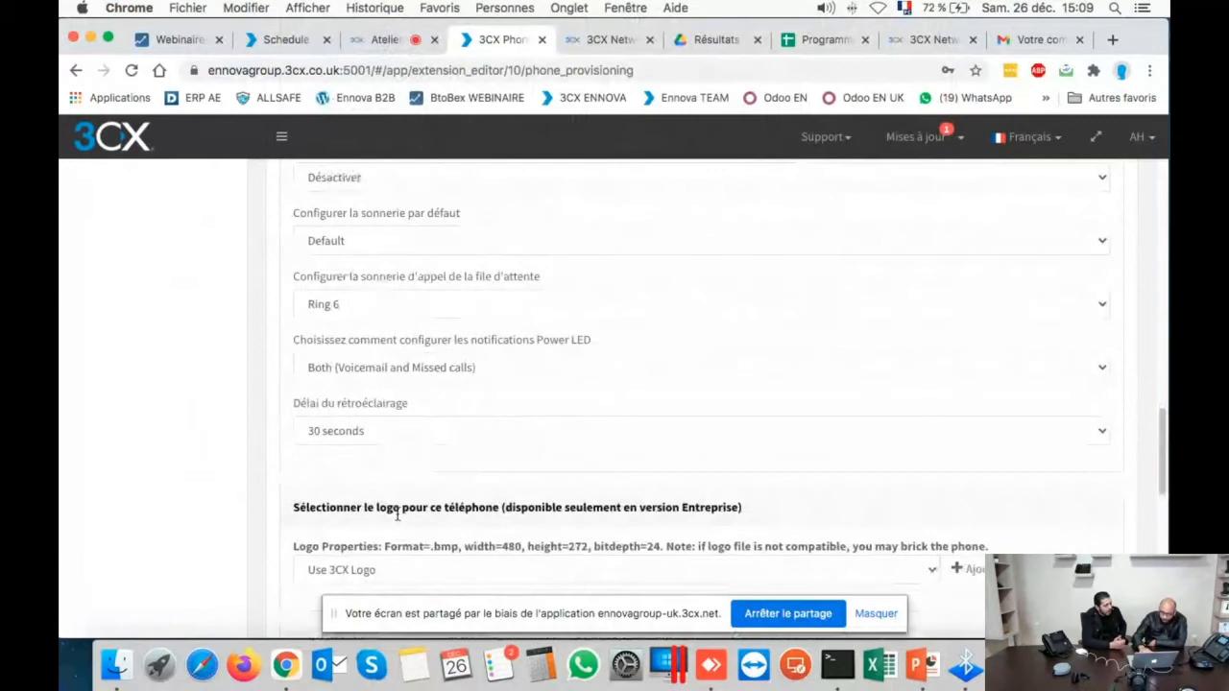
scroll(397, 516, down, 7)
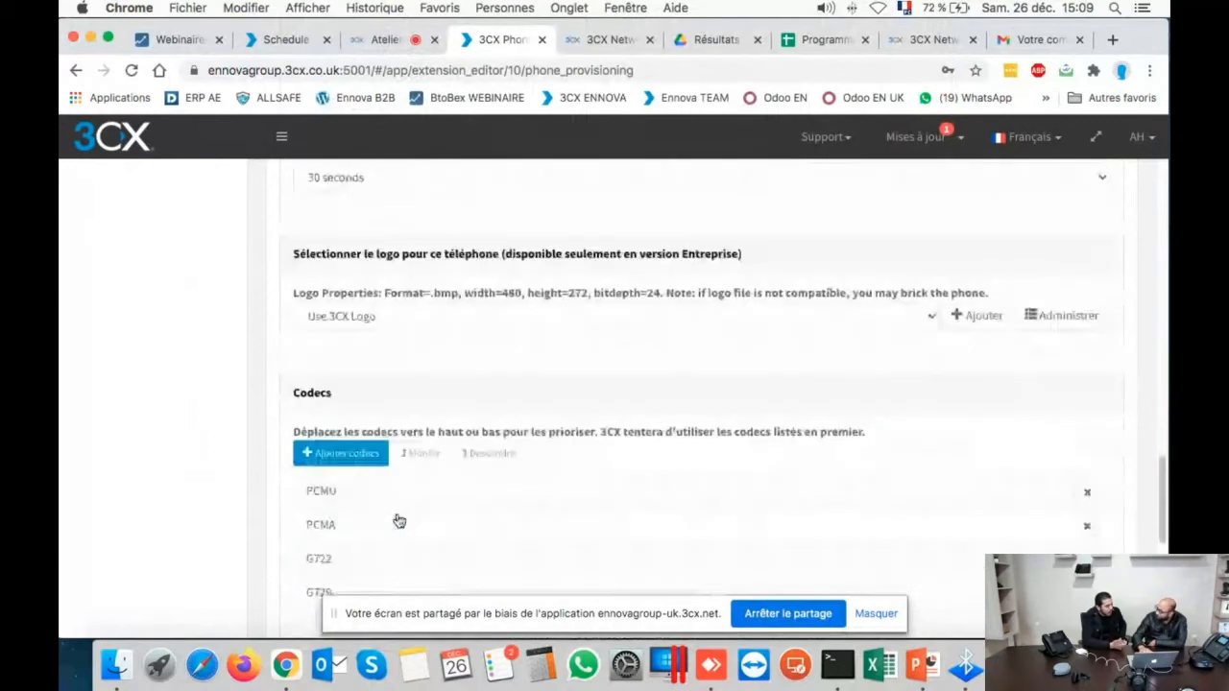
scroll(398, 520, down, 10)
scroll(397, 518, up, 15)
scroll(398, 518, up, 15)
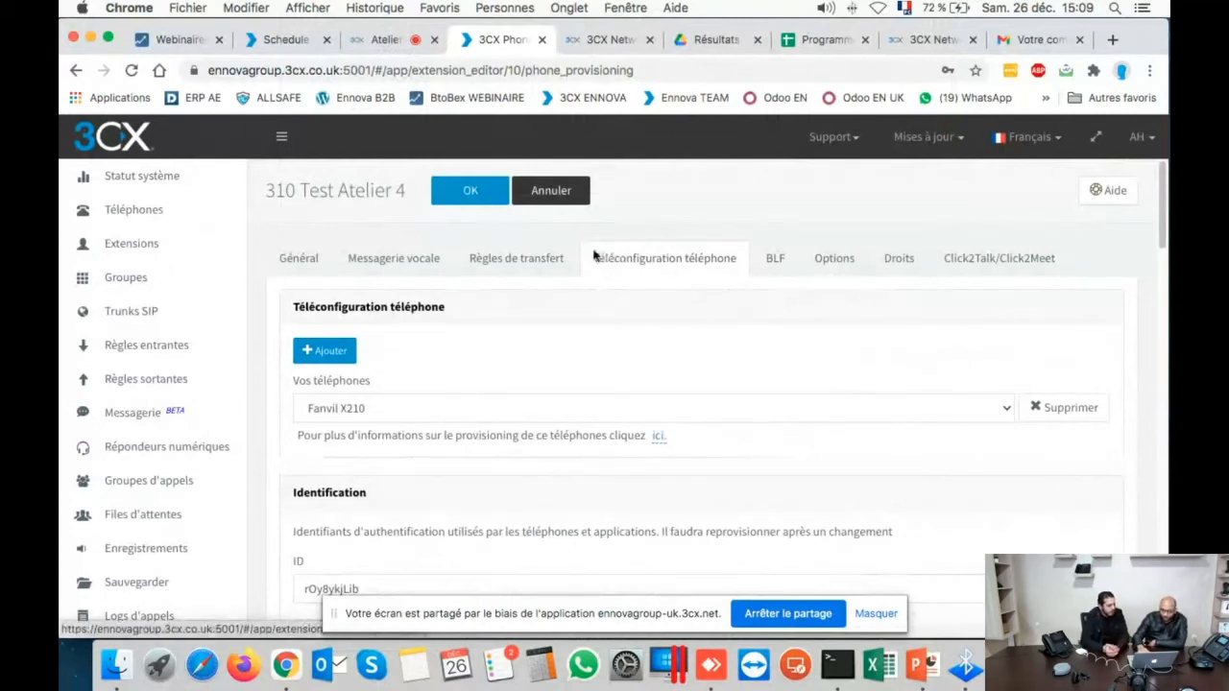
- On the BLF tab, set key 1 to BLF monitoring extension 001, then save with OK
click(772, 257)
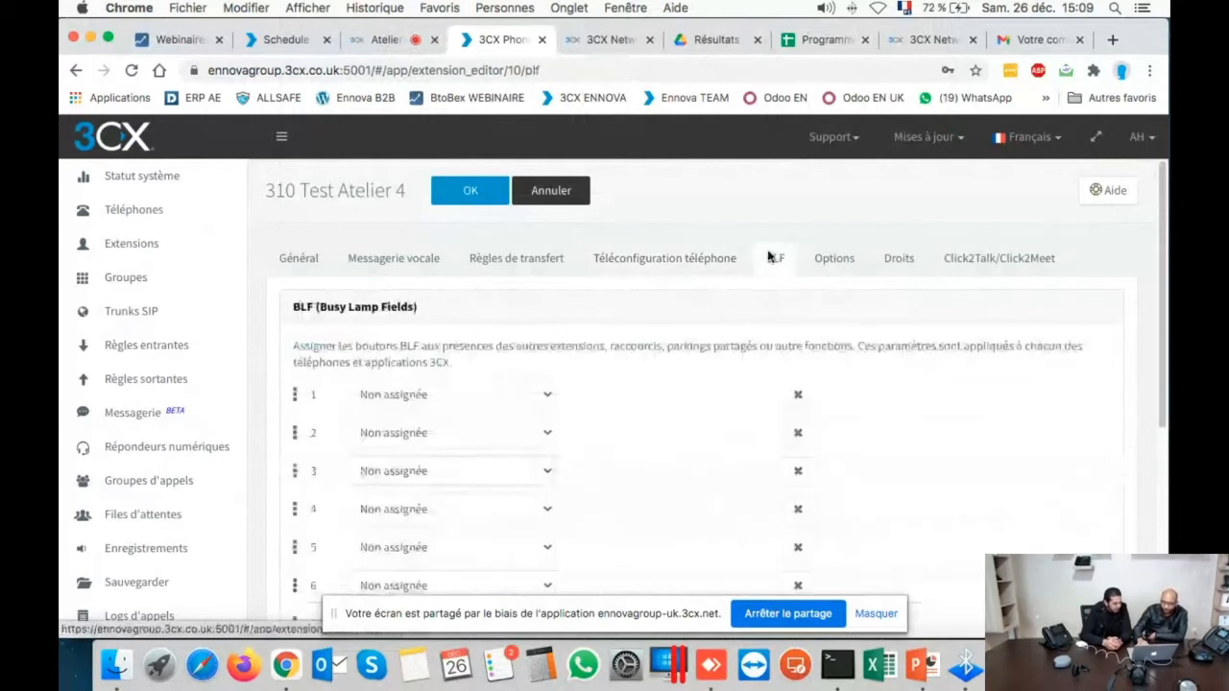
click(388, 400)
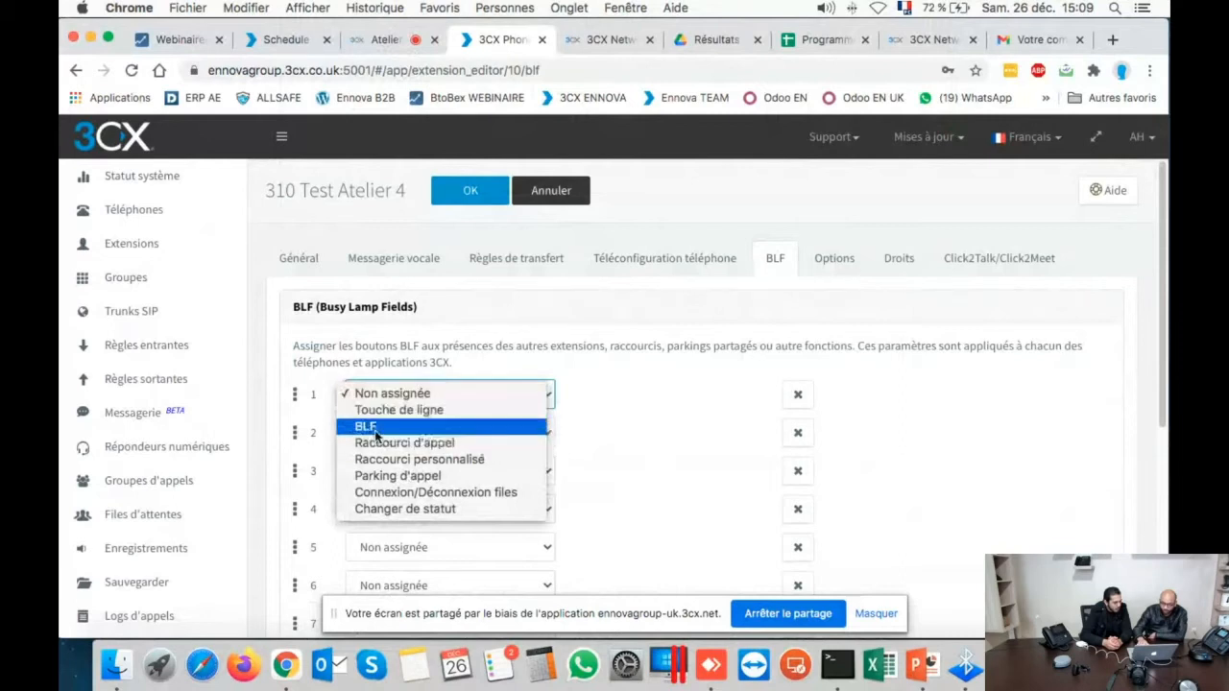
click(363, 426)
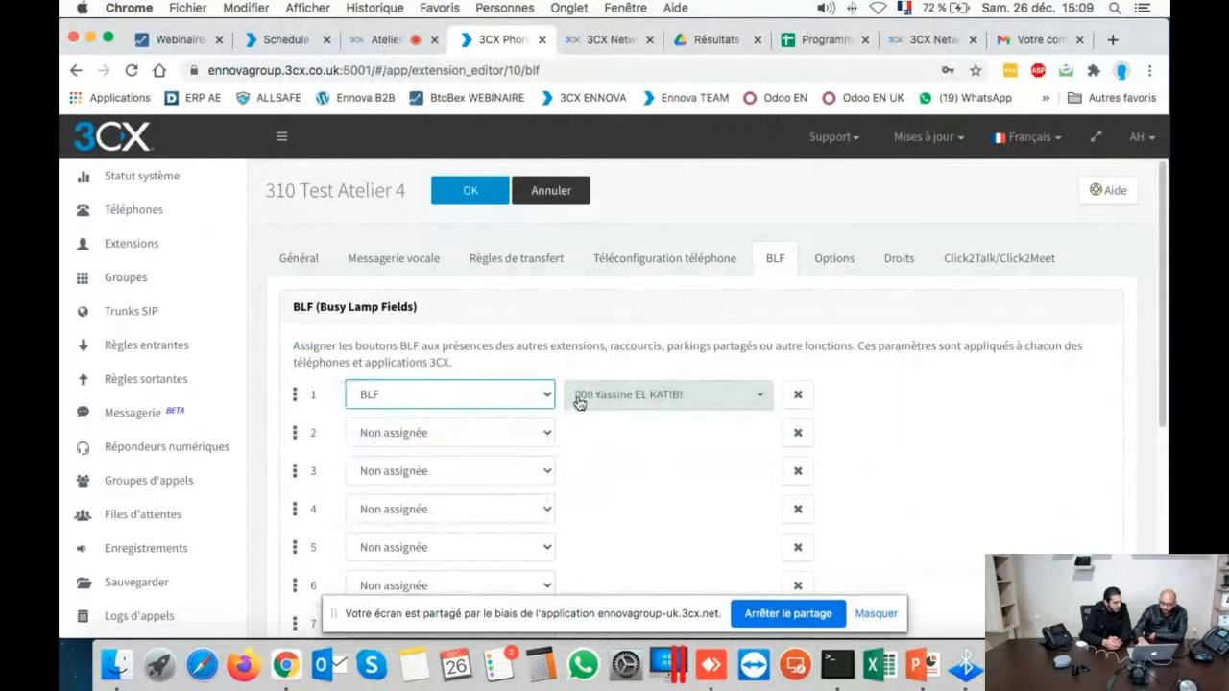
click(580, 399)
click(615, 443)
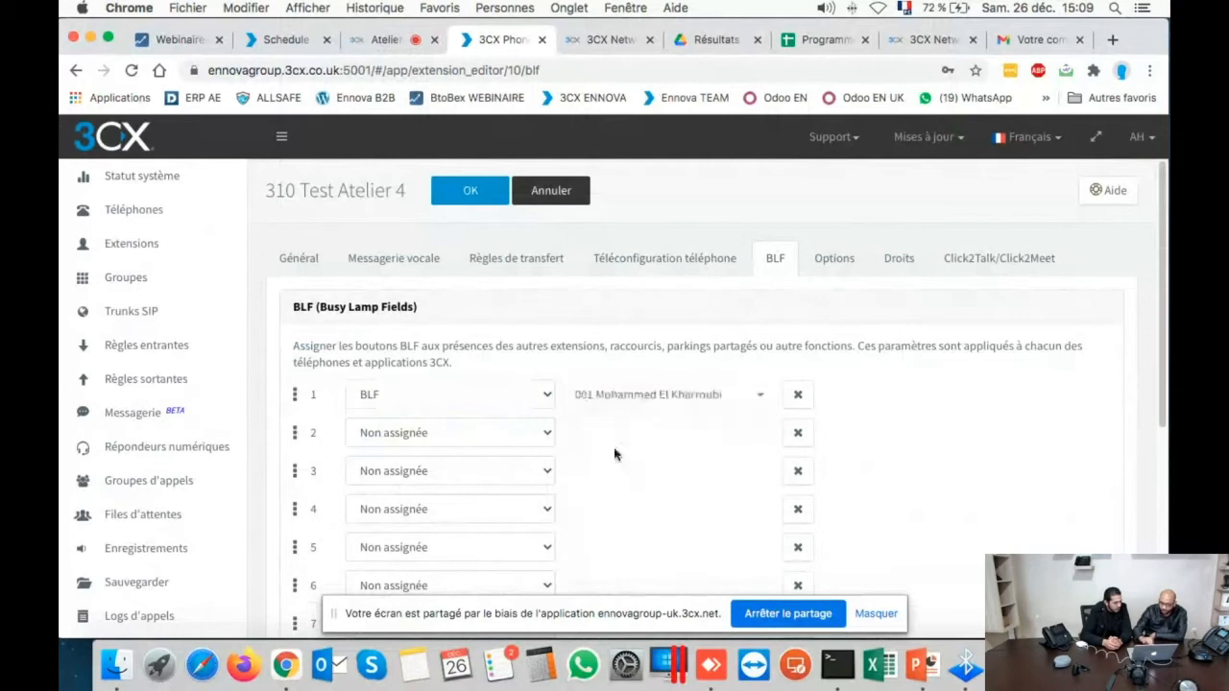
click(467, 197)
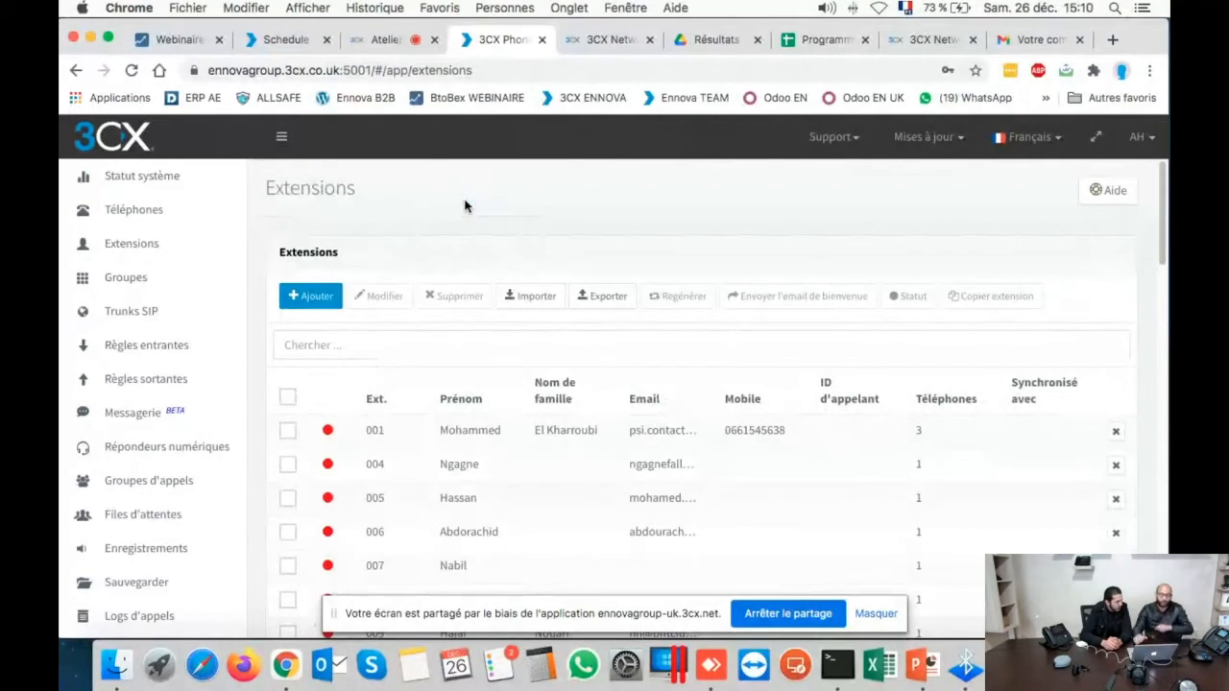
click(372, 40)
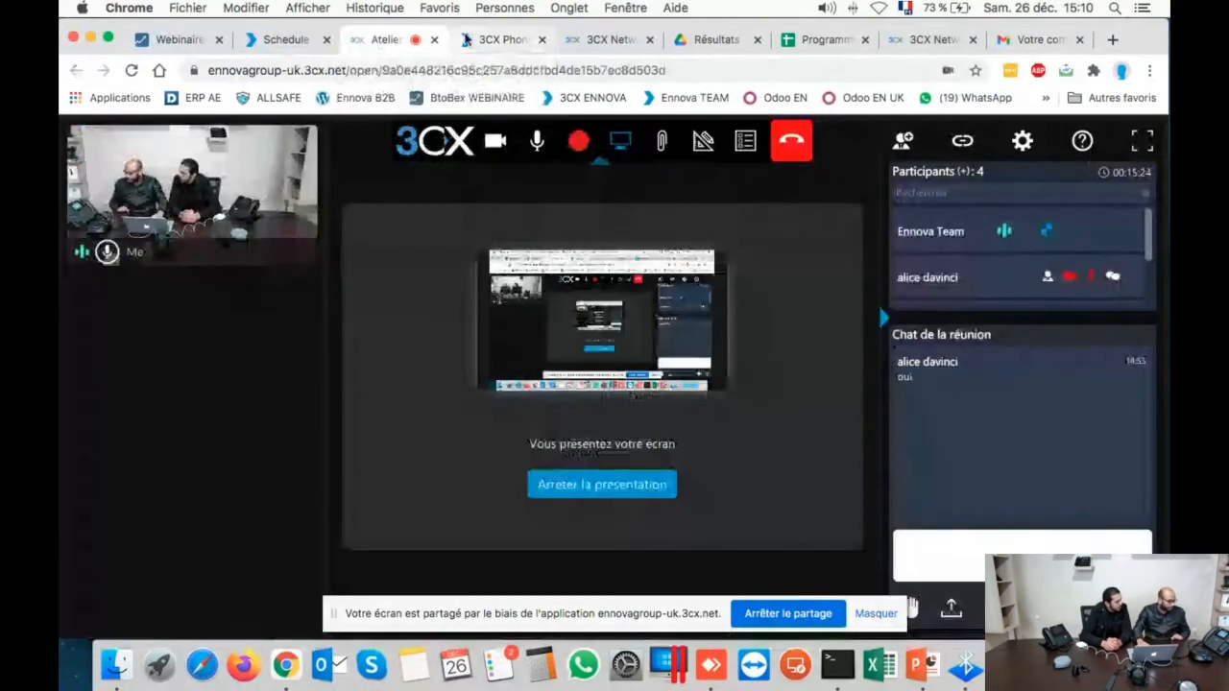
click(507, 38)
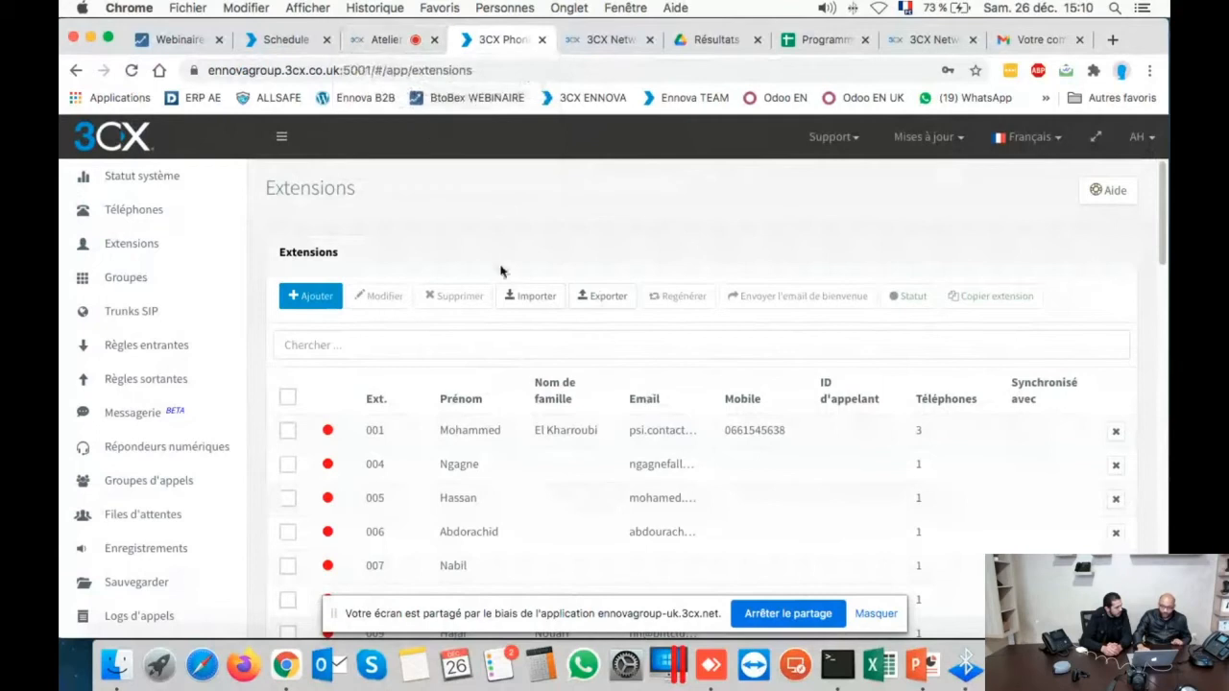
click(403, 38)
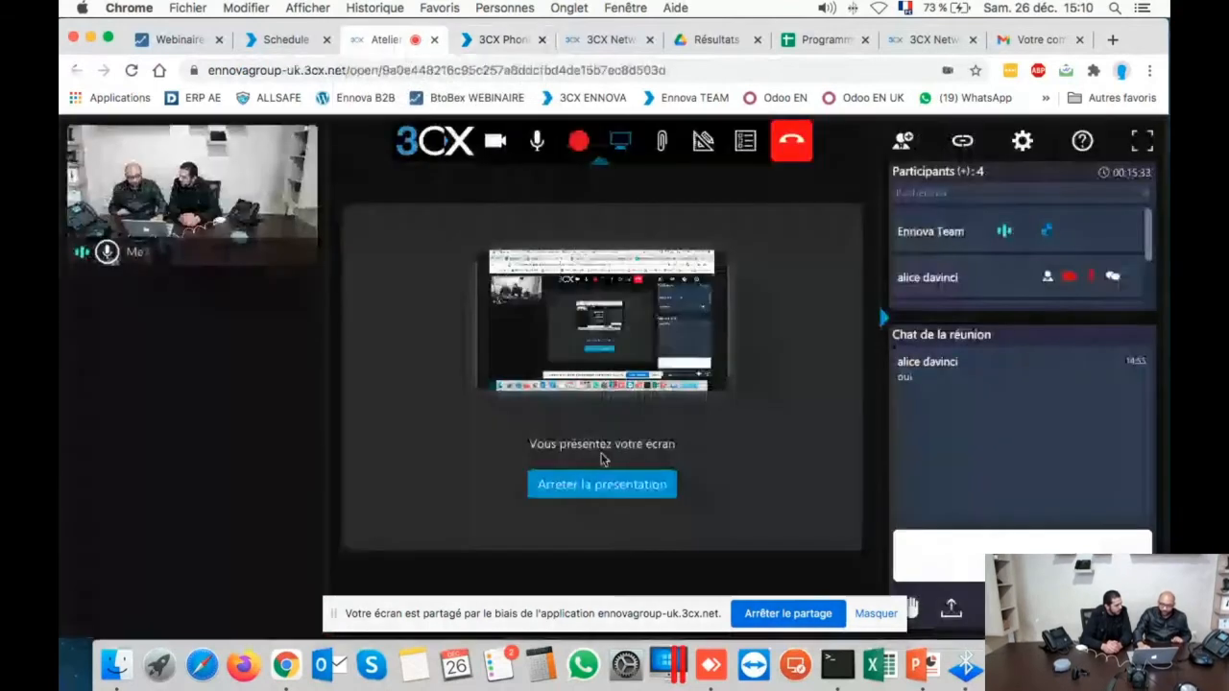
click(599, 484)
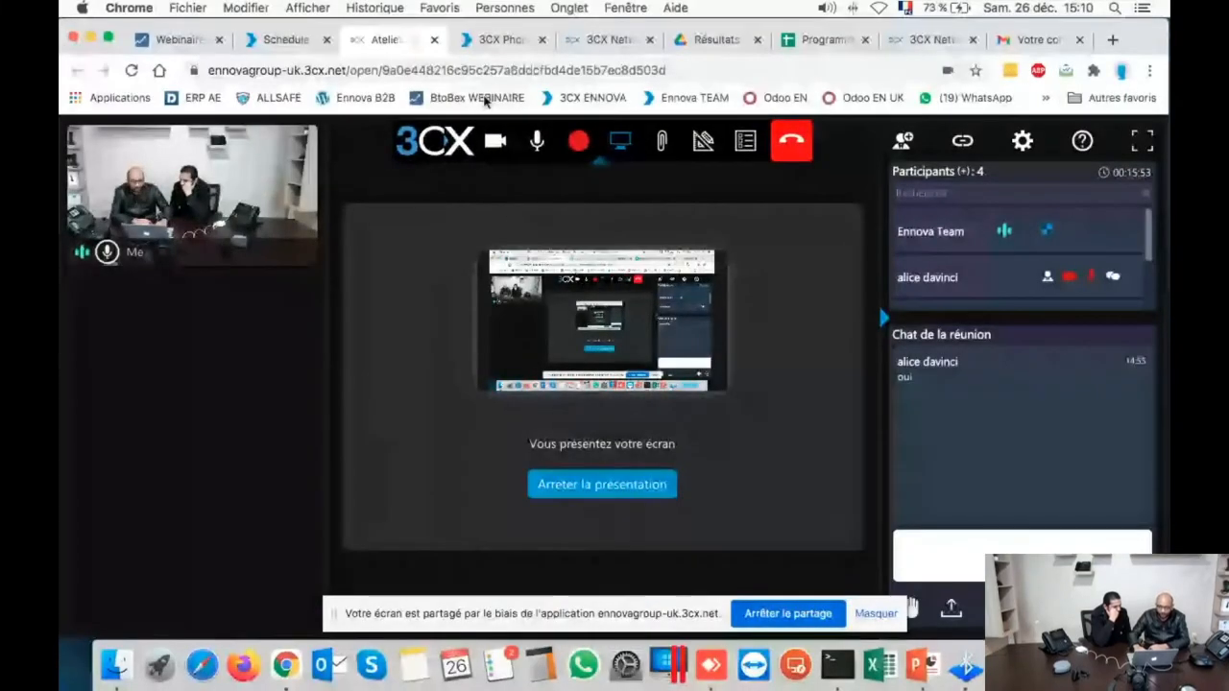
click(485, 42)
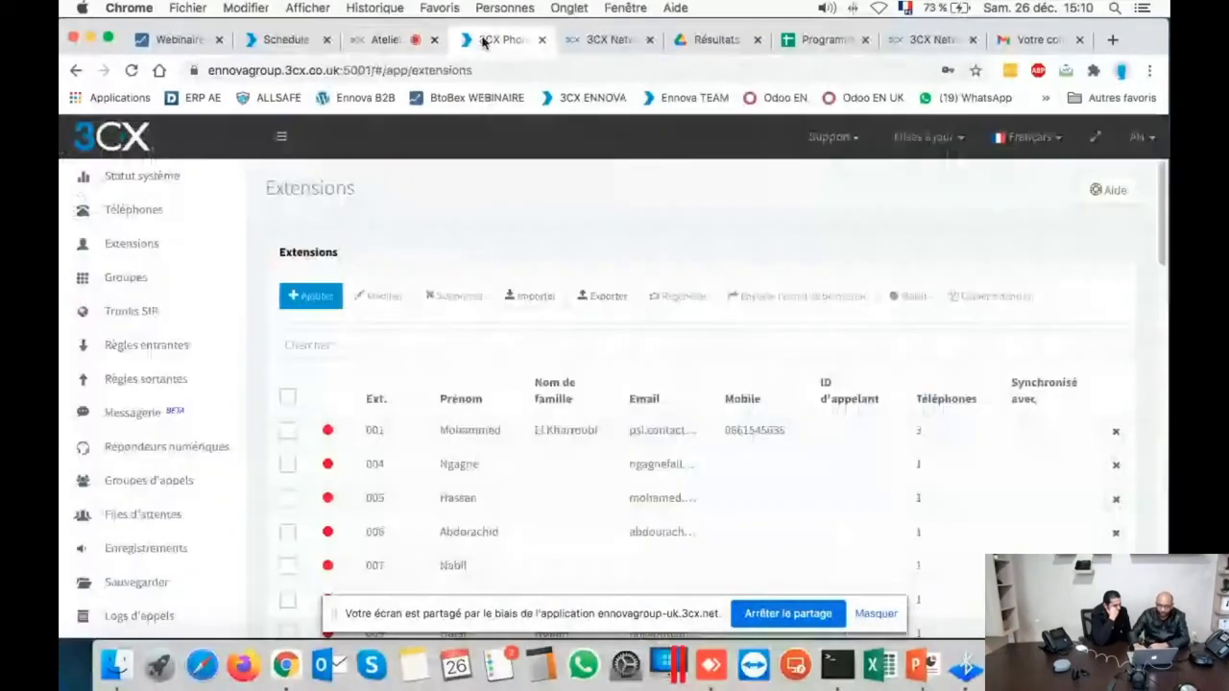
- Select the Fanvil X210 on extension 310 in Téléphones and open its UI téléphone
click(117, 213)
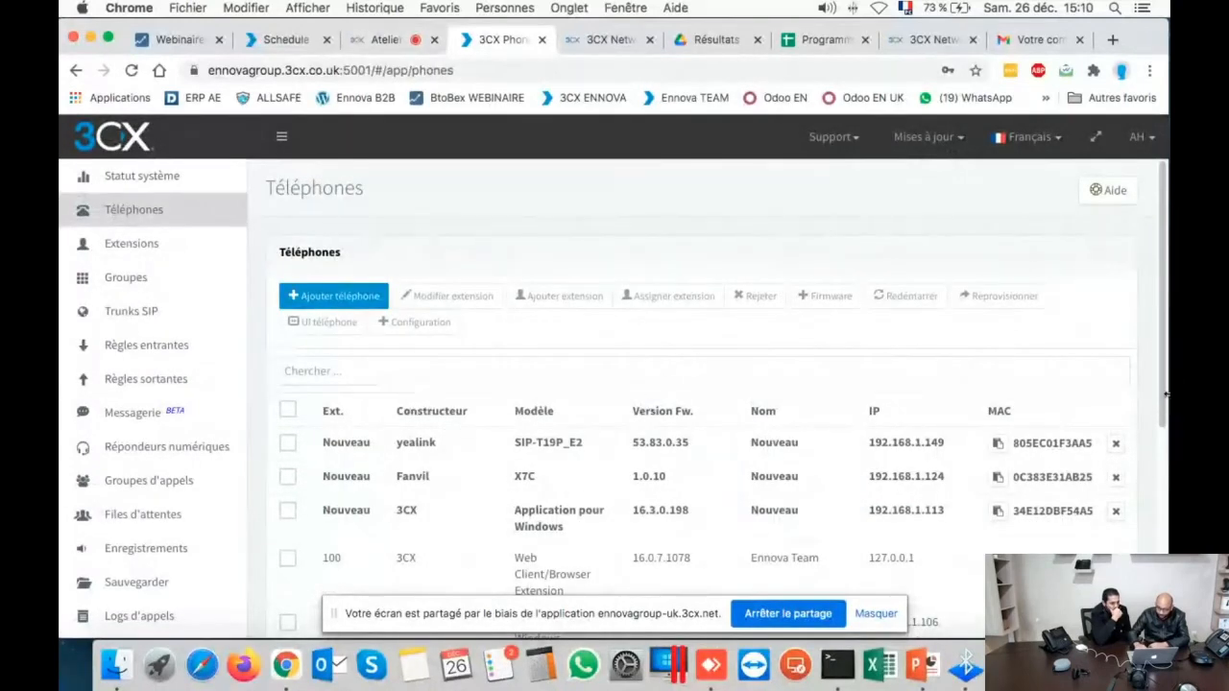
scroll(1152, 451, down, 5)
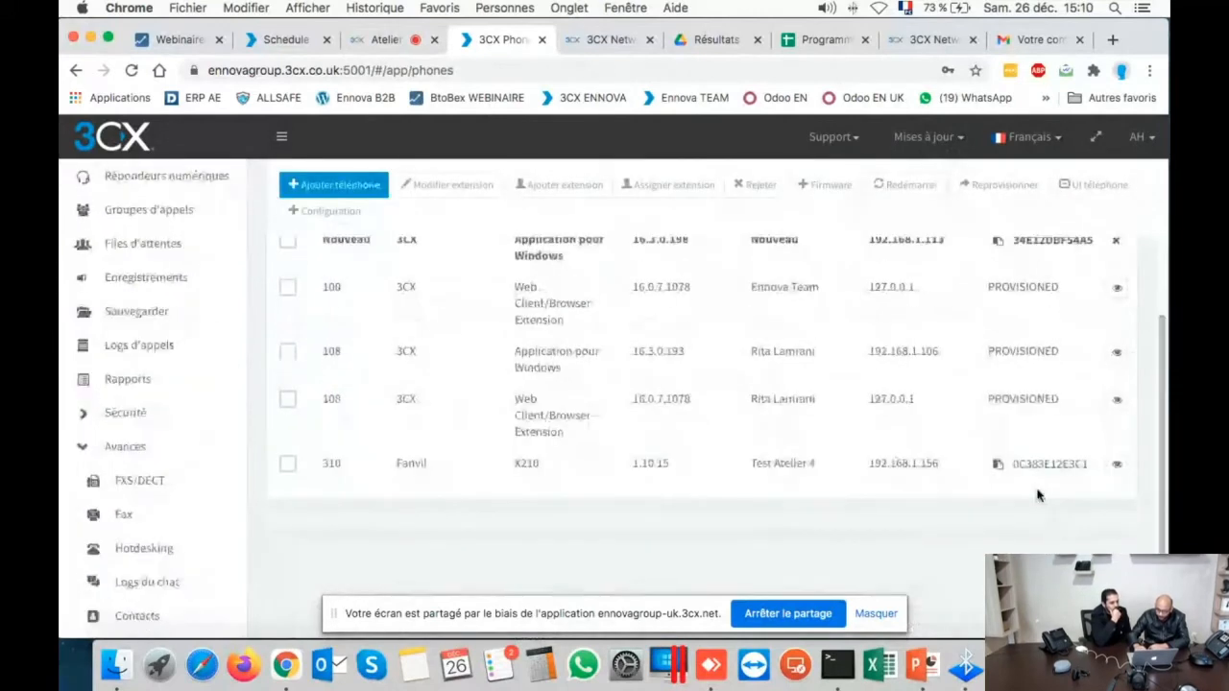
click(289, 464)
click(289, 464)
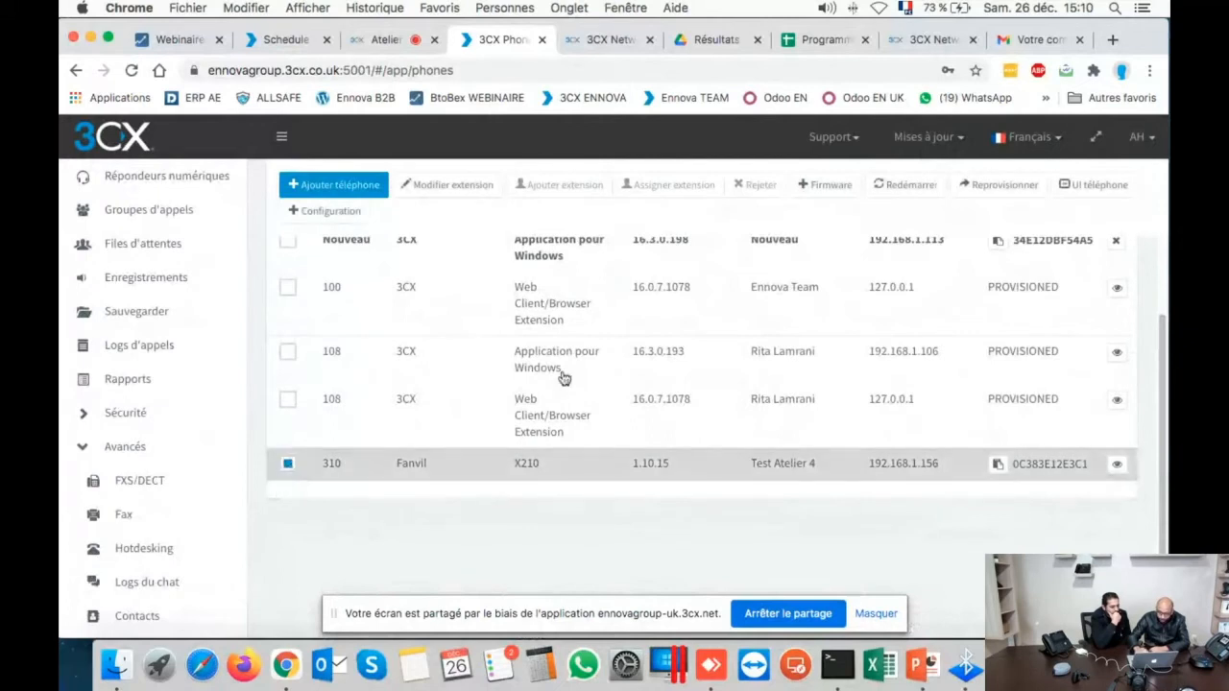
click(1091, 185)
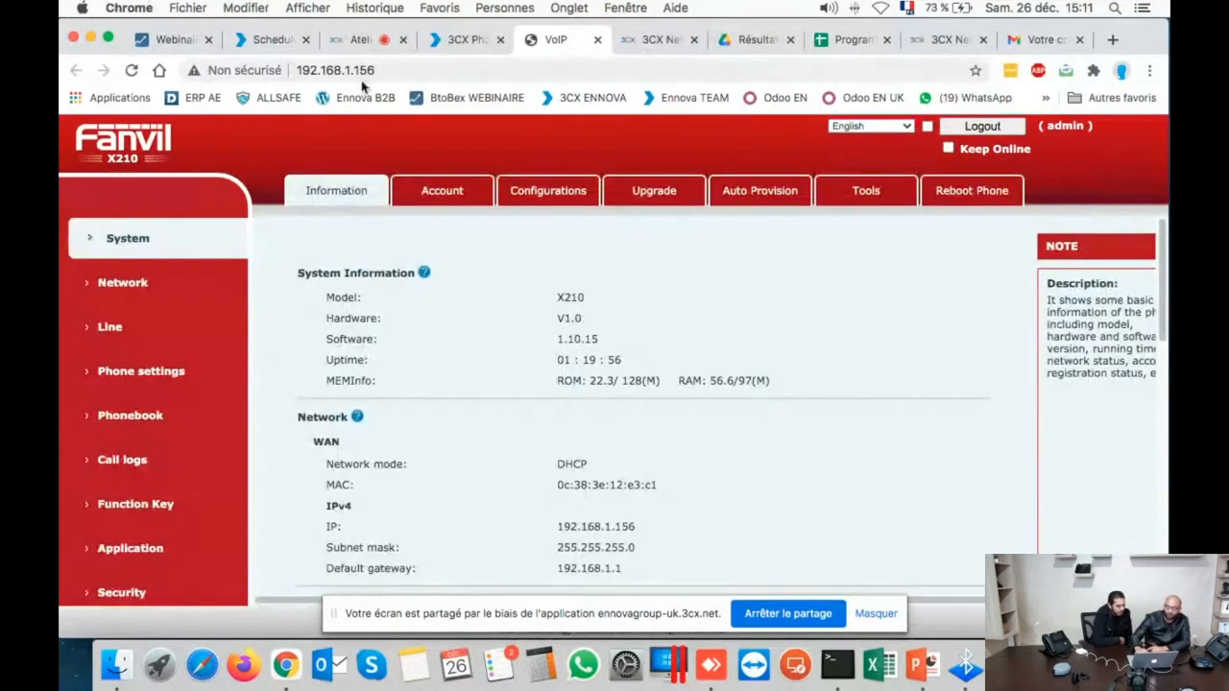
- View extension 310's phone credentials in 3CX, then open the Fanvil's Account settings page
click(470, 40)
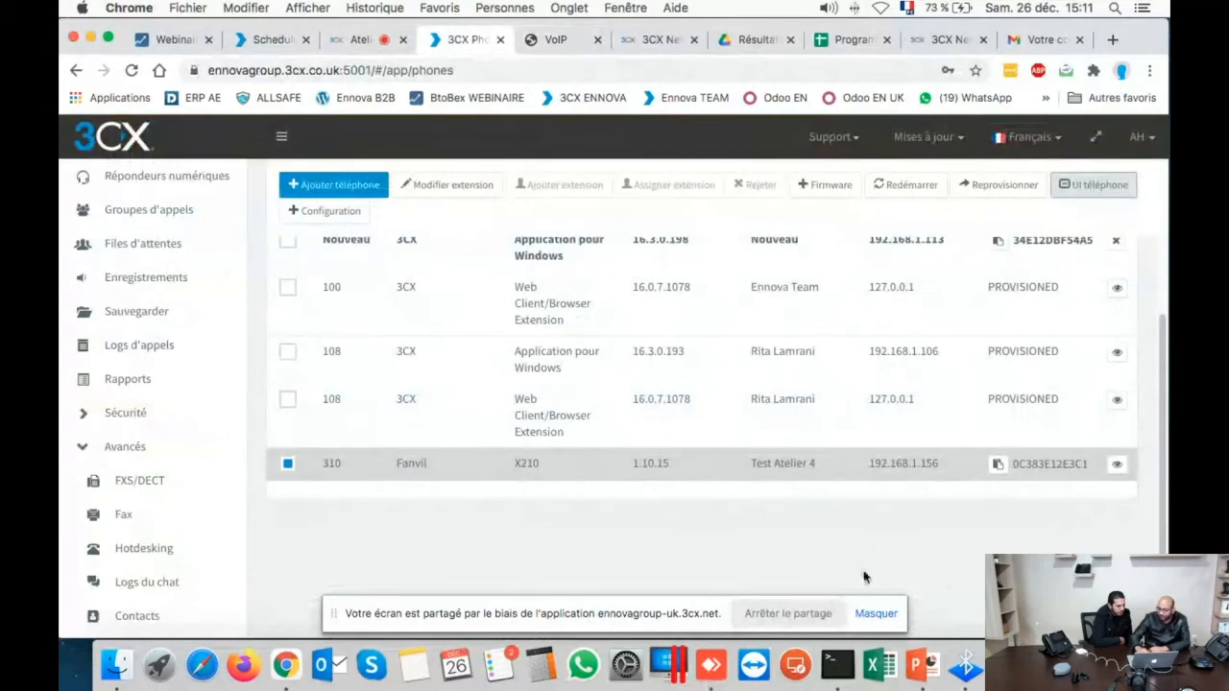
click(1116, 464)
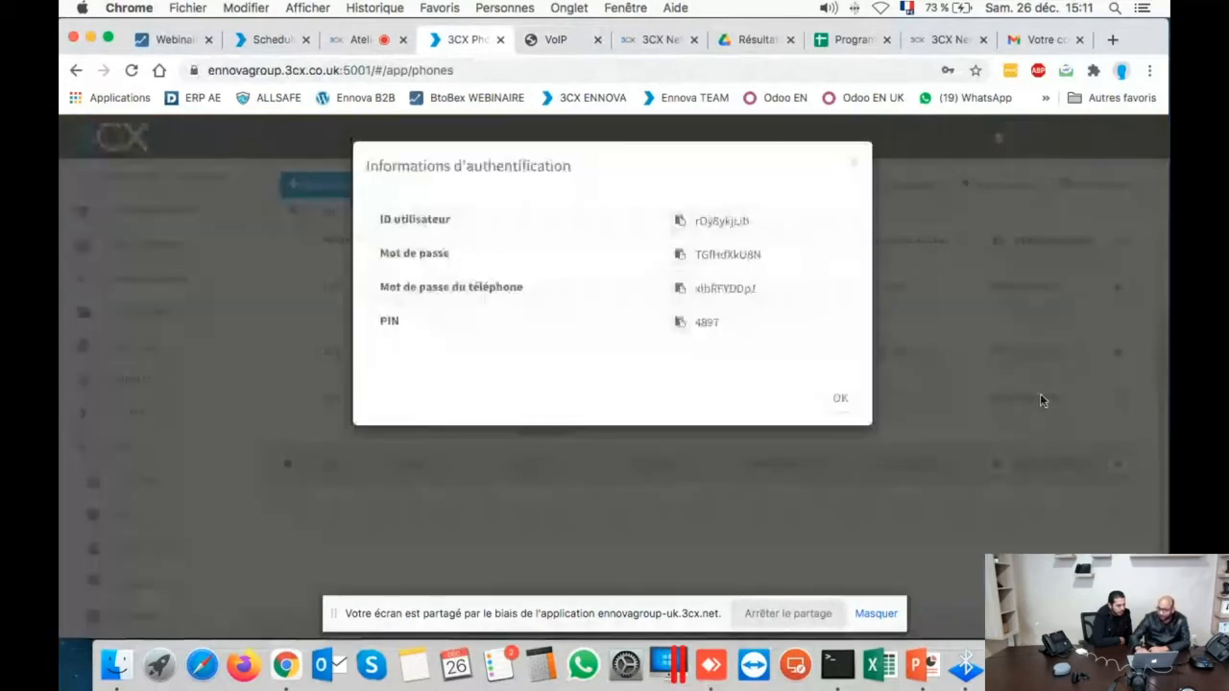
click(840, 399)
click(564, 47)
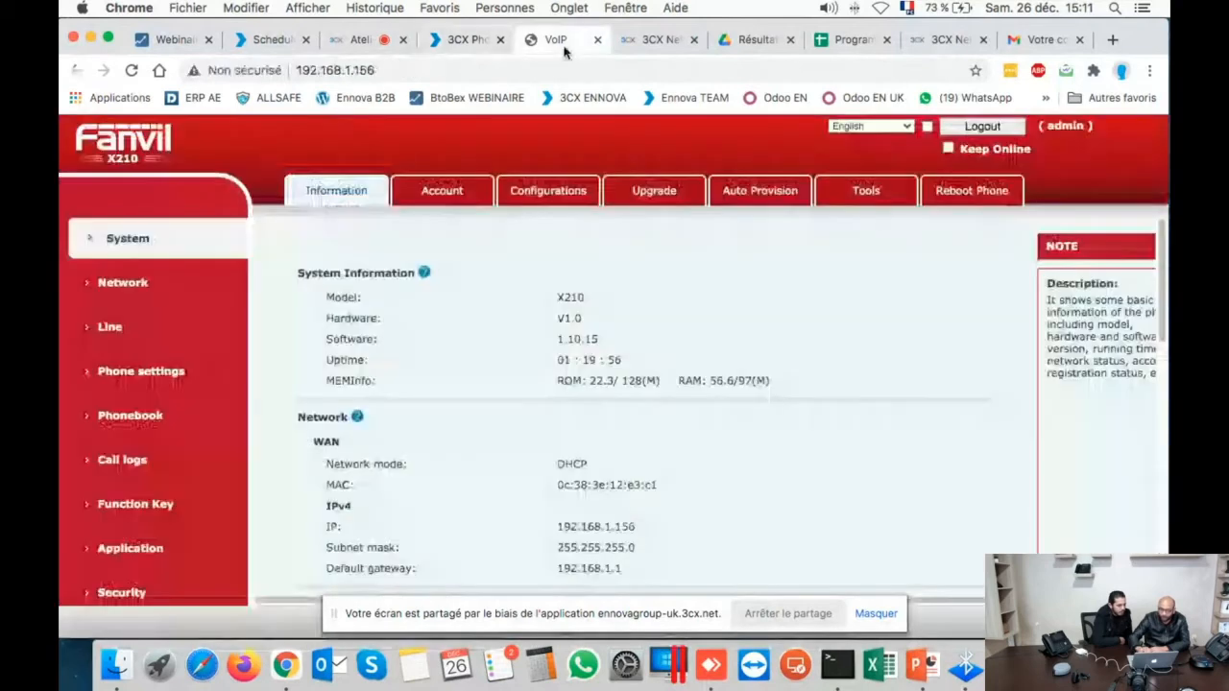
click(443, 210)
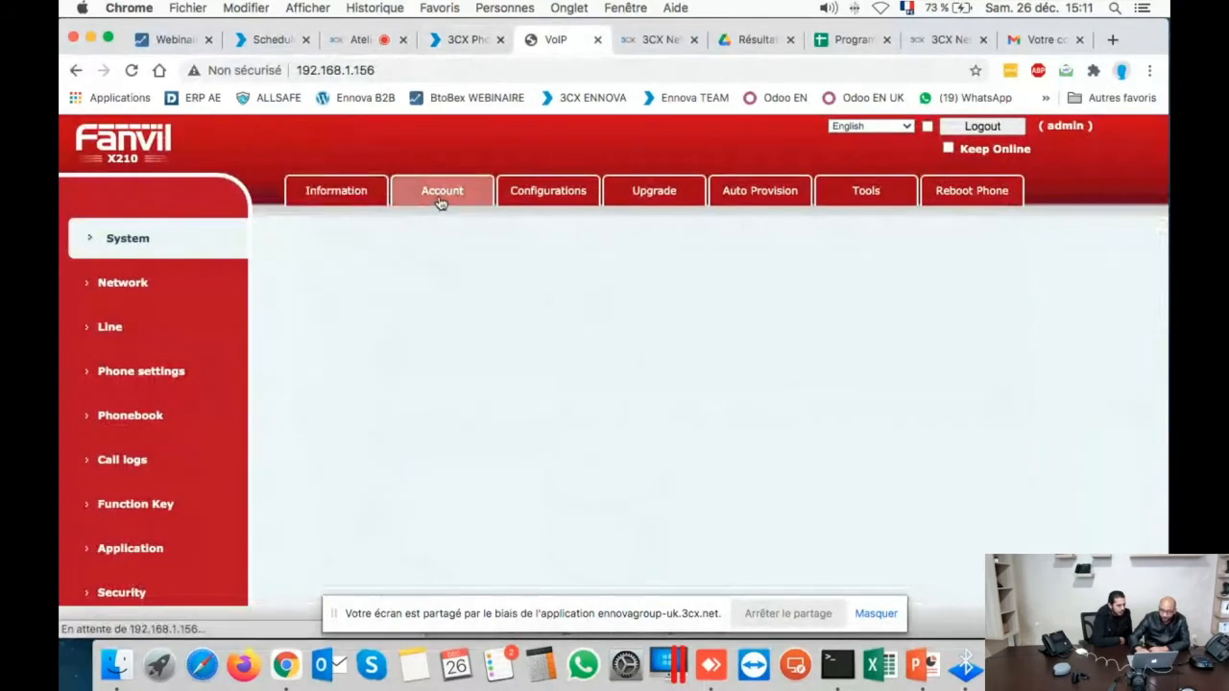
- Confirm in the Line SIP settings that line 310 is Registered to 192.168.1.23, then view Function Key
click(113, 335)
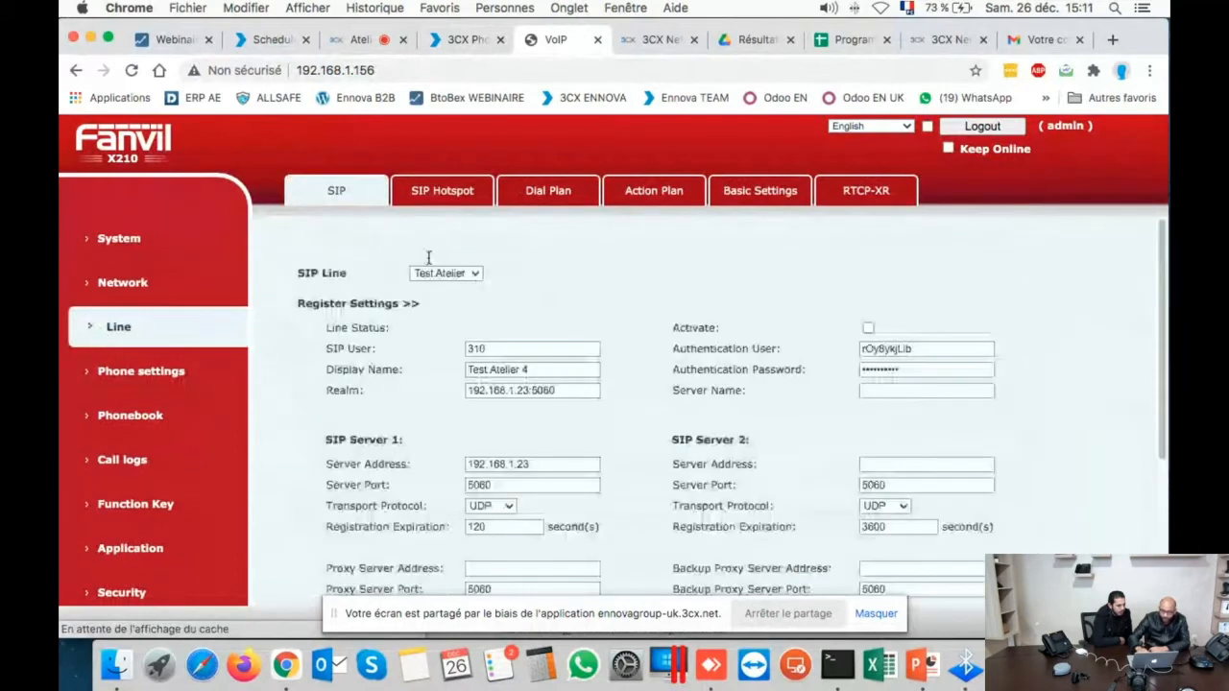
scroll(461, 286, down, 1)
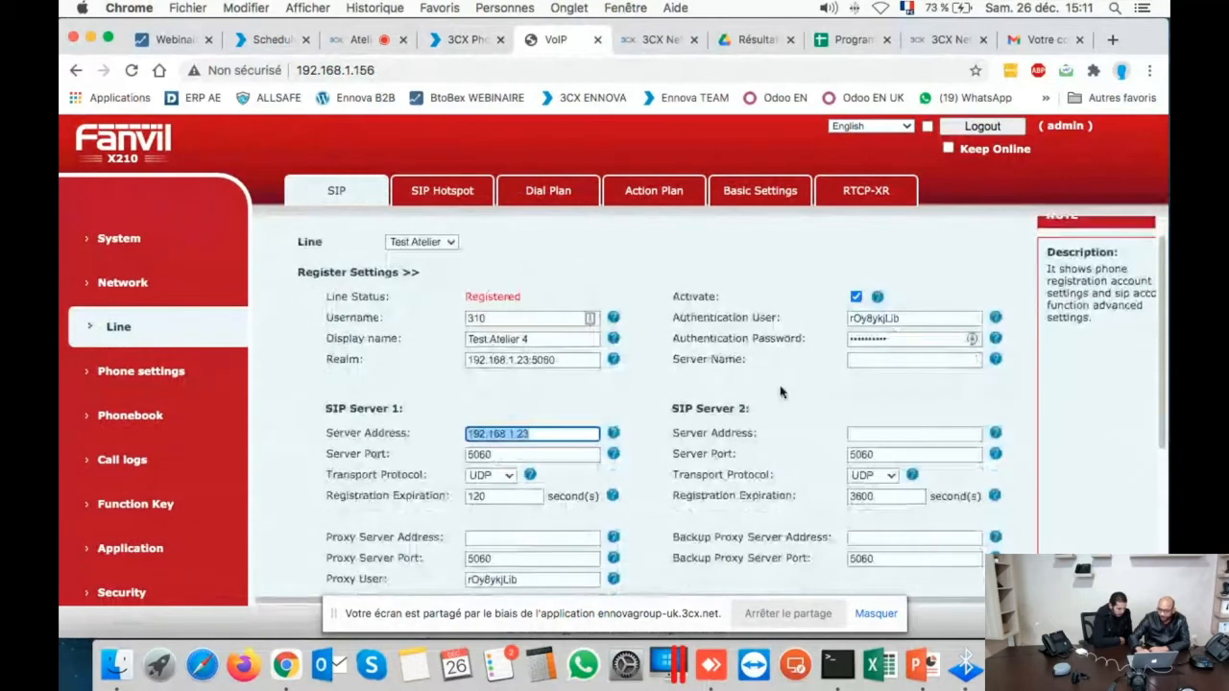
click(772, 274)
scroll(771, 275, down, 5)
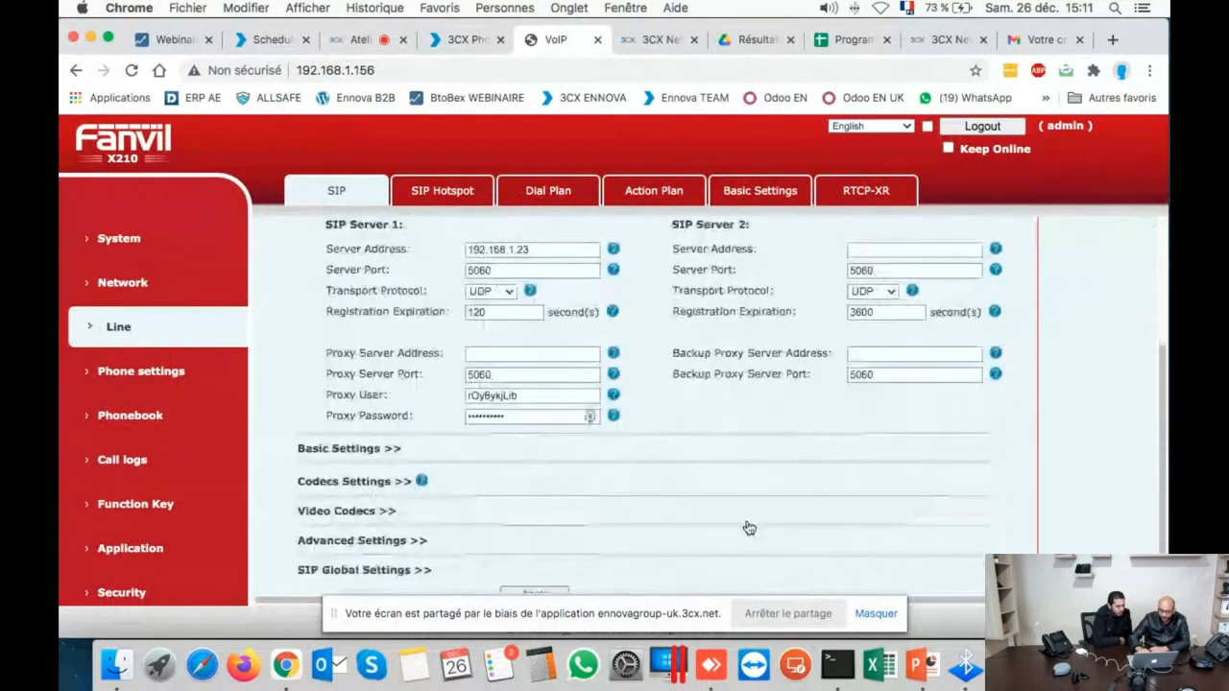
scroll(748, 528, down, 2)
scroll(749, 528, up, 3)
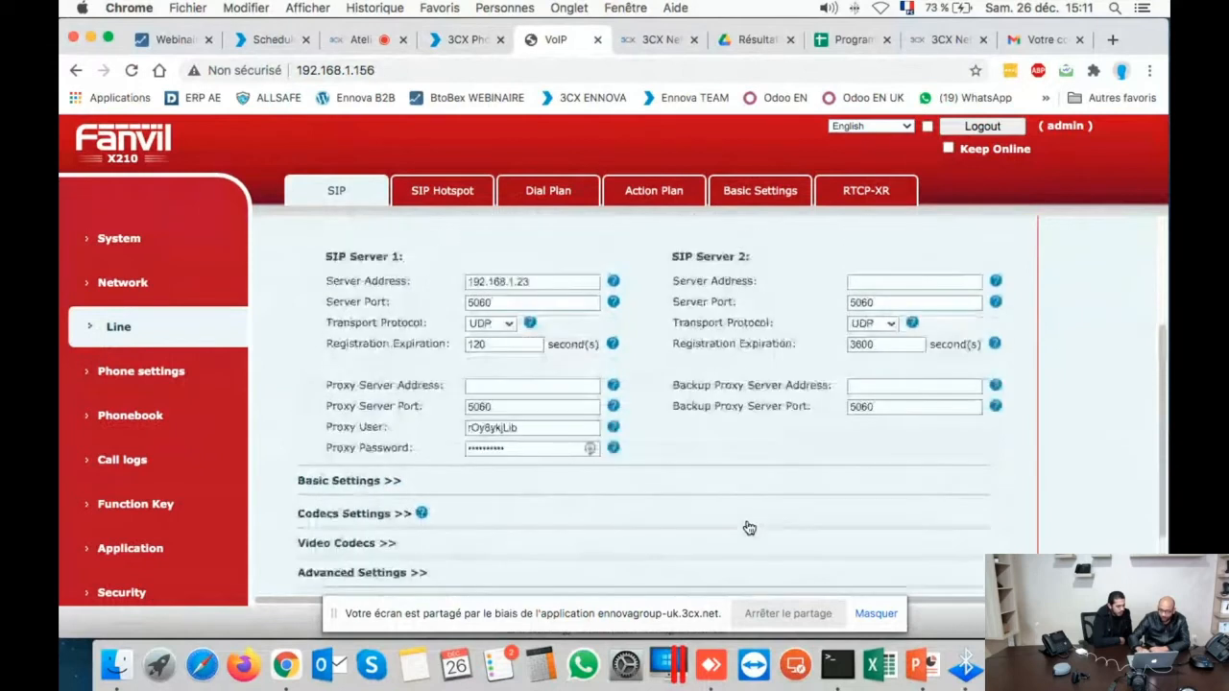
scroll(749, 528, up, 5)
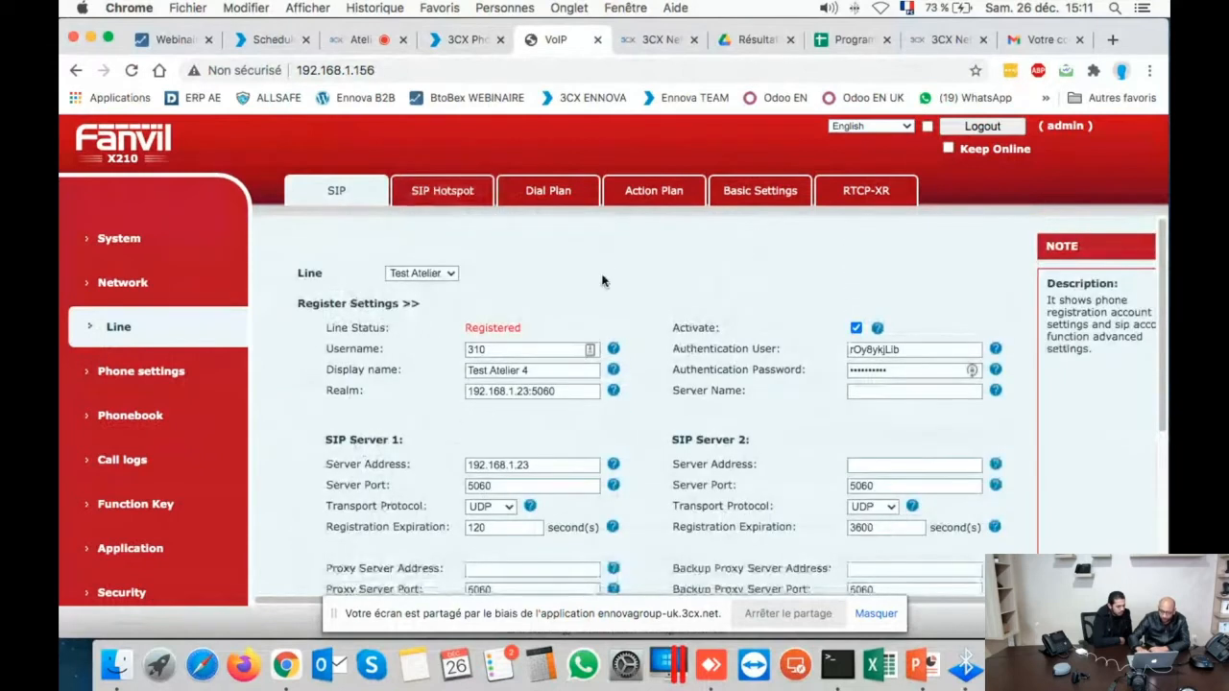
click(120, 508)
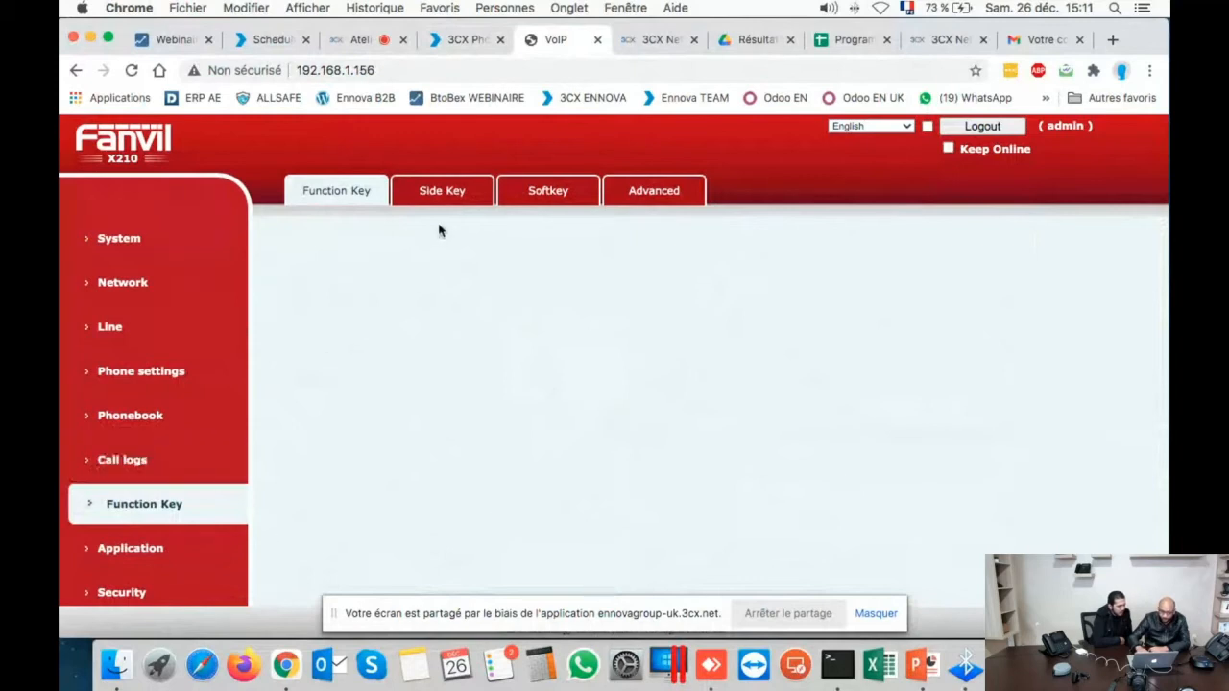
- Browse the Fanvil's Advanced, Function Key, Call logs, Phone settings and Line pages, then close its tab
click(446, 196)
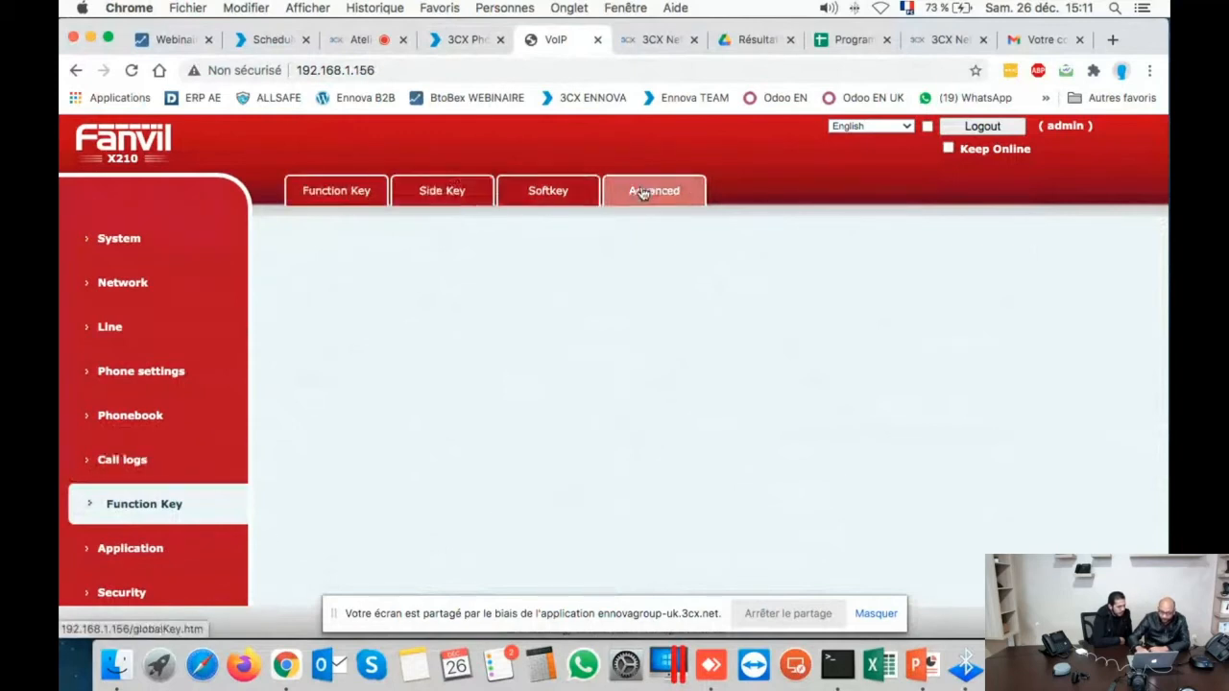
click(355, 195)
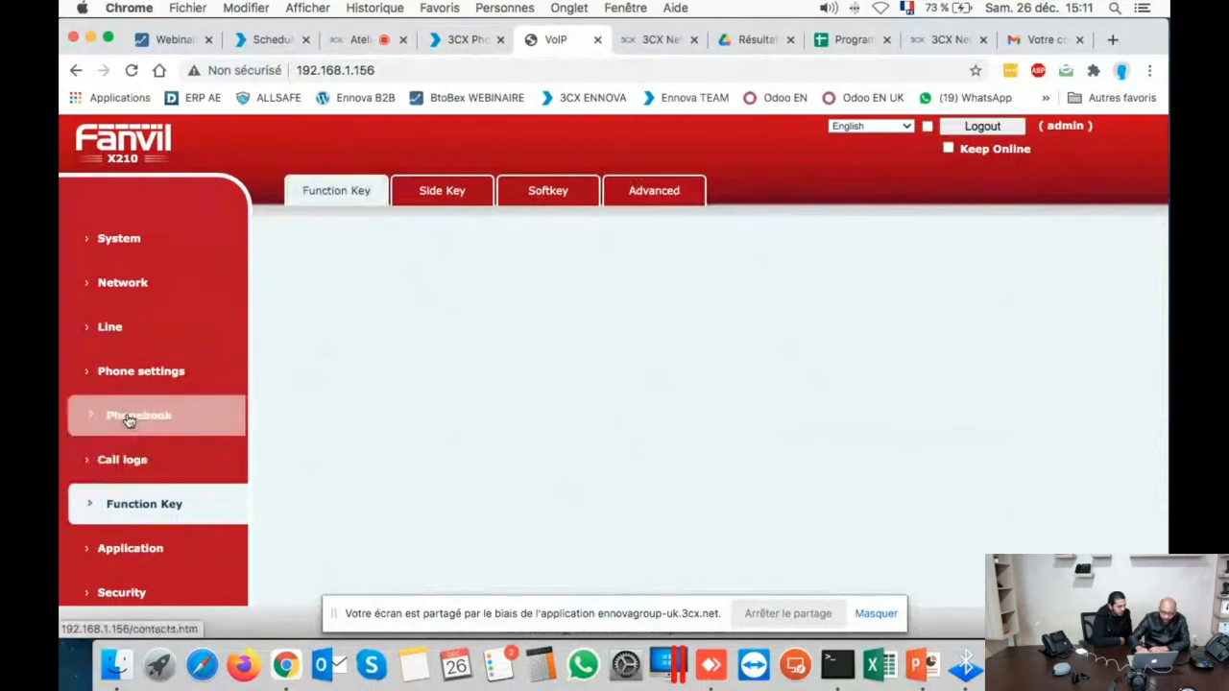
click(120, 462)
click(124, 373)
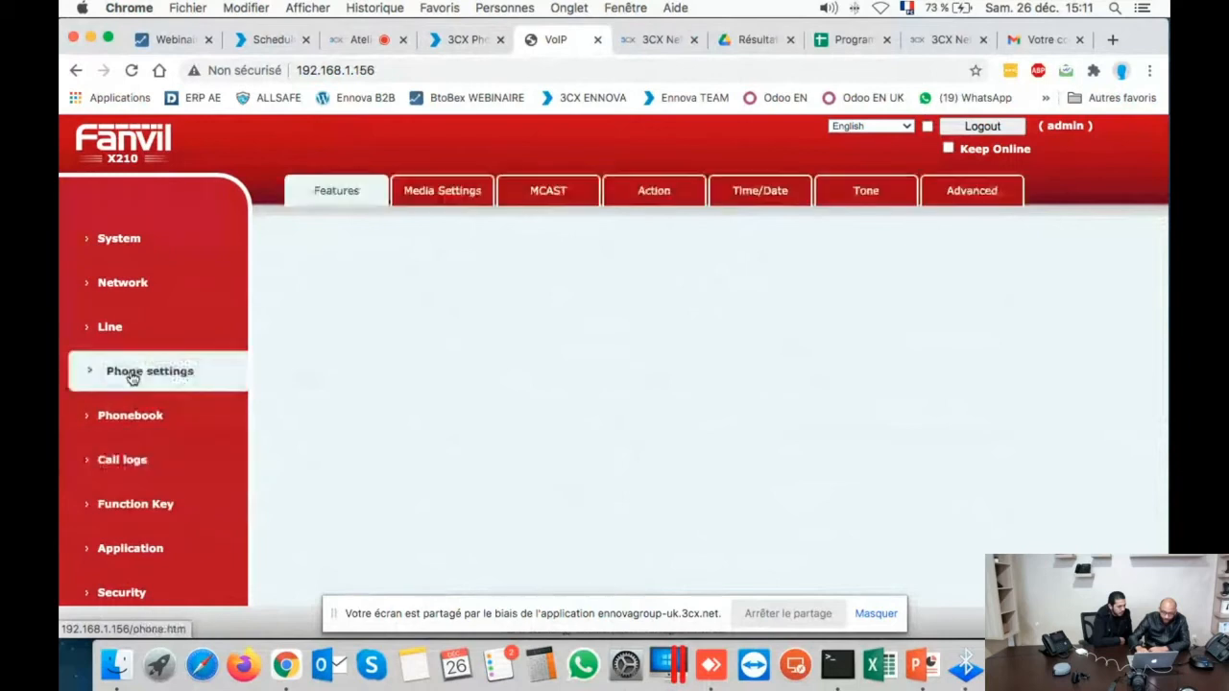
click(123, 324)
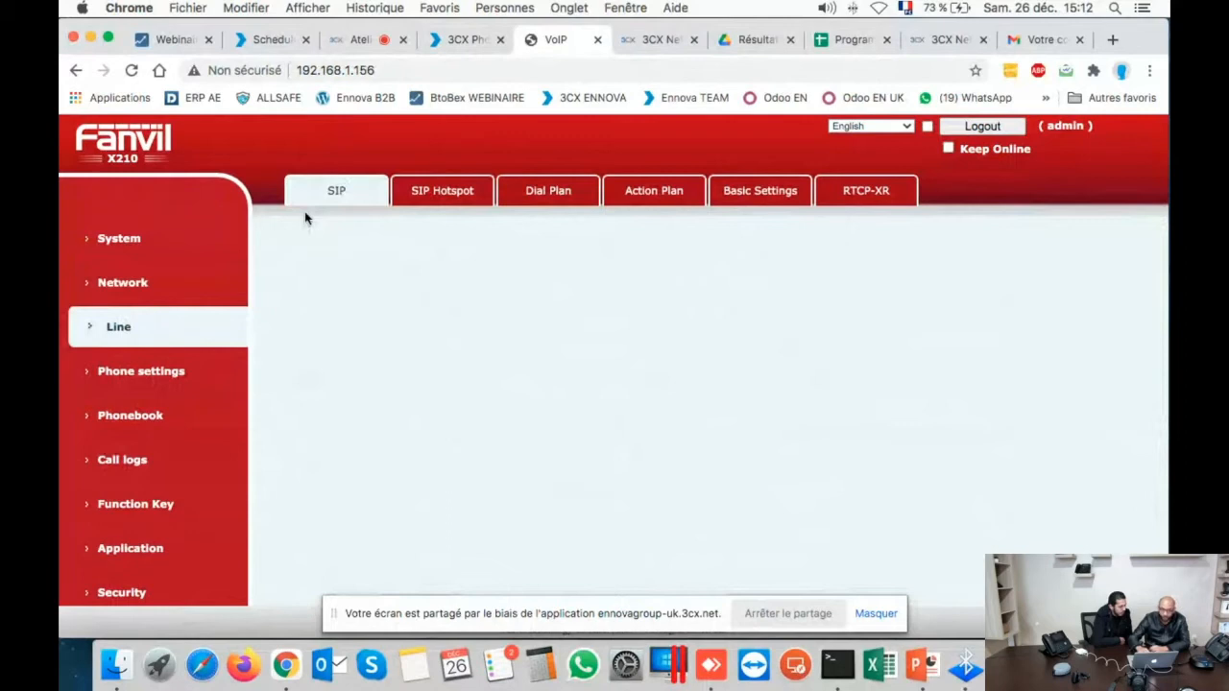
click(594, 39)
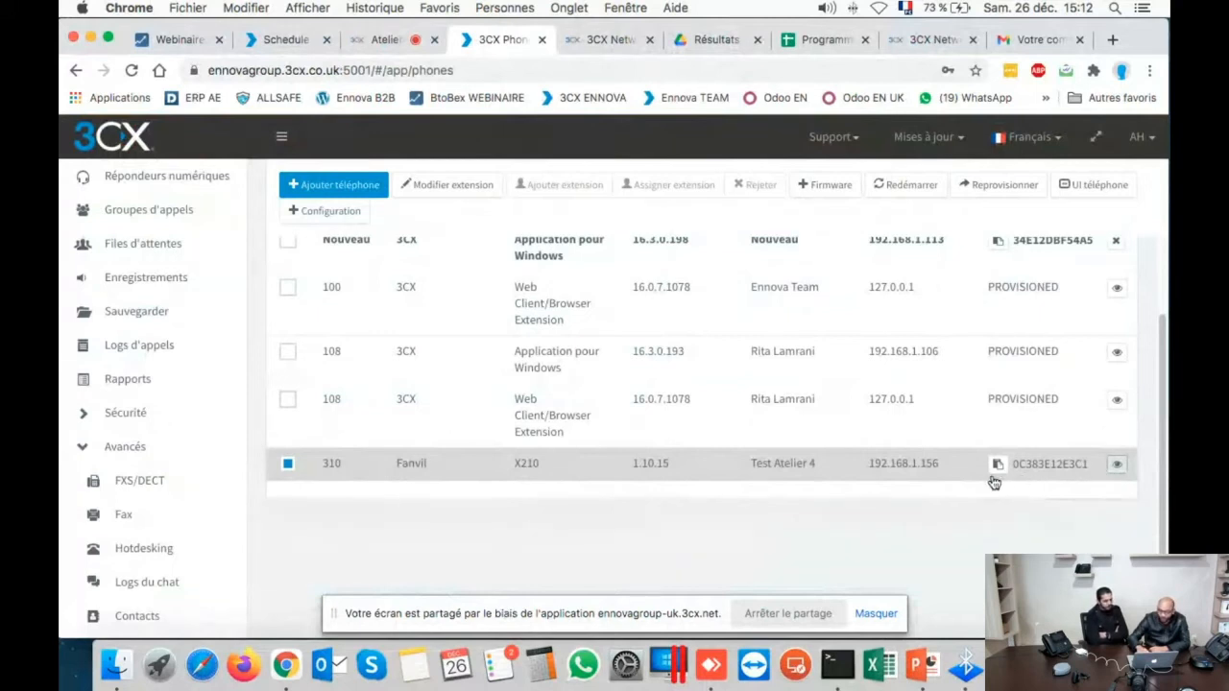
click(1069, 187)
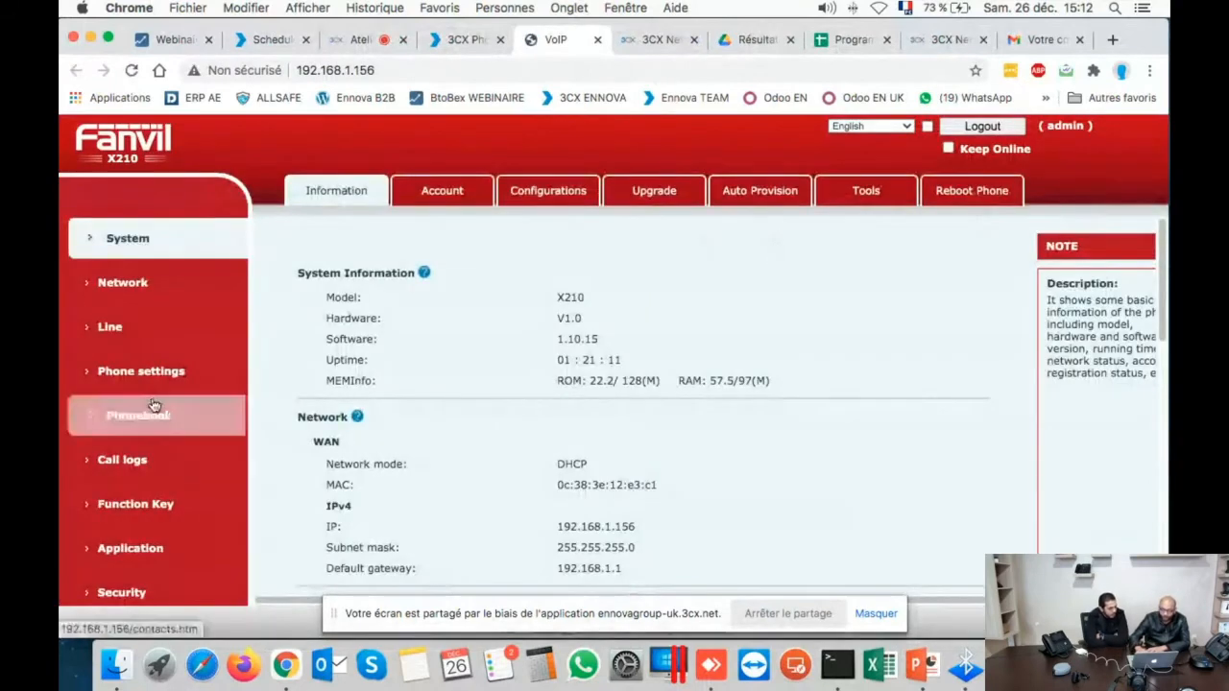
click(120, 504)
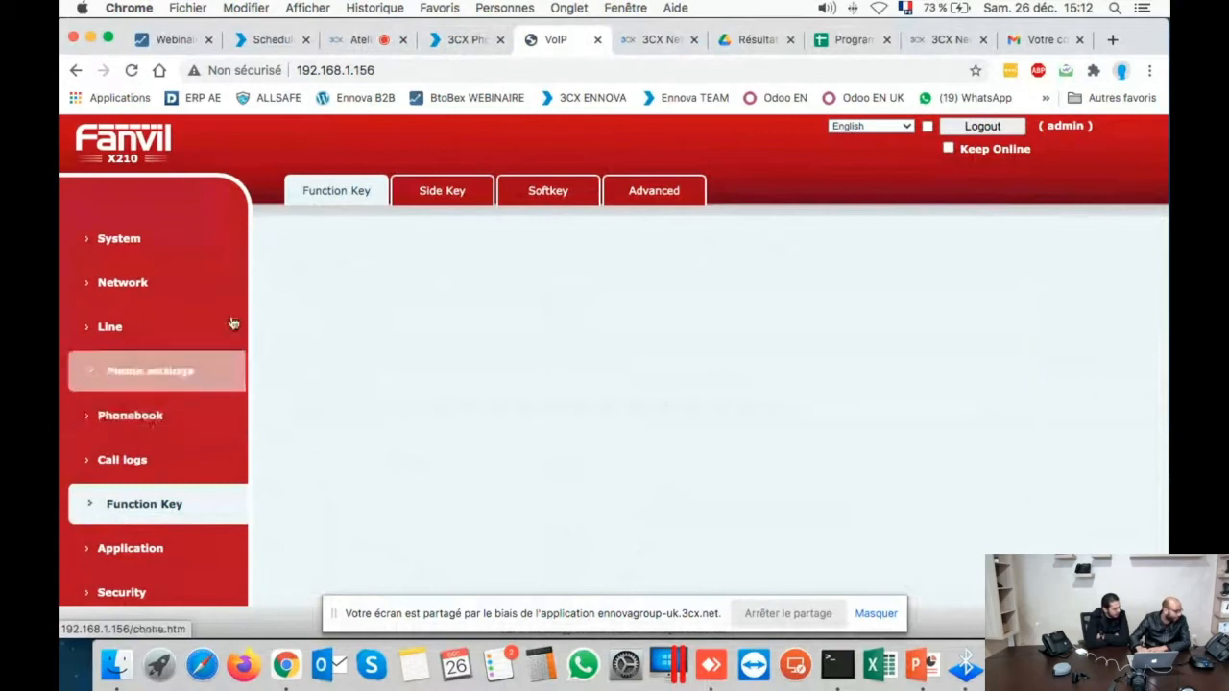
click(598, 40)
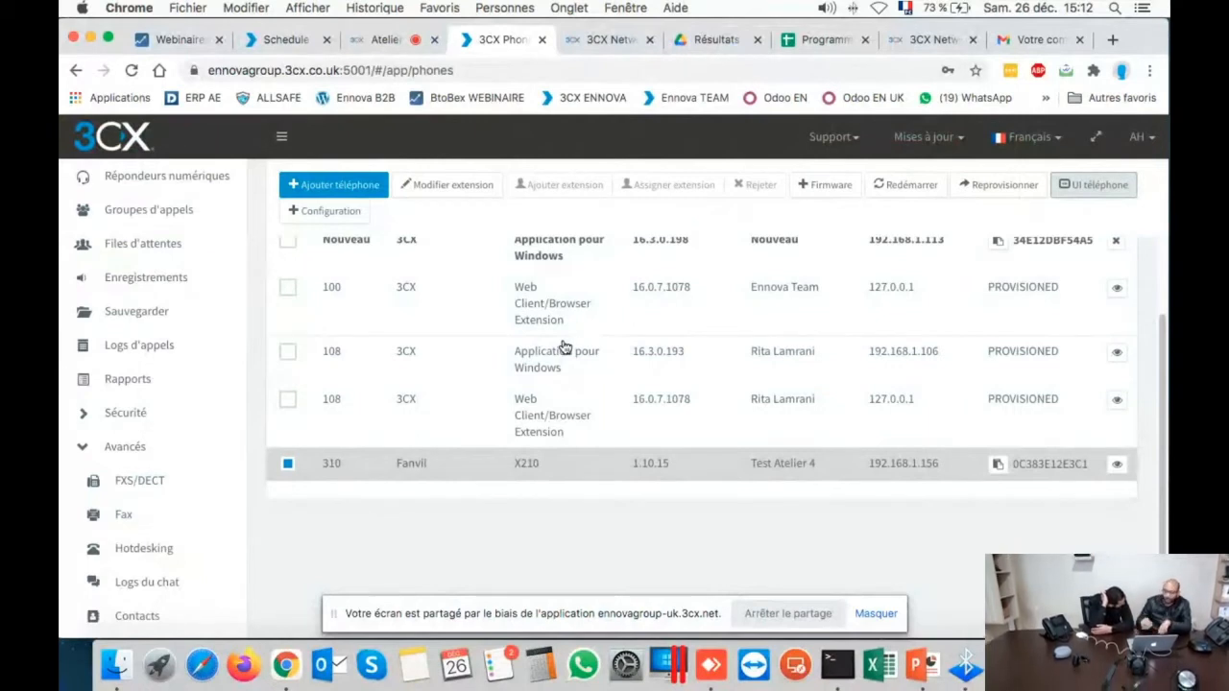
scroll(455, 364, up, 1)
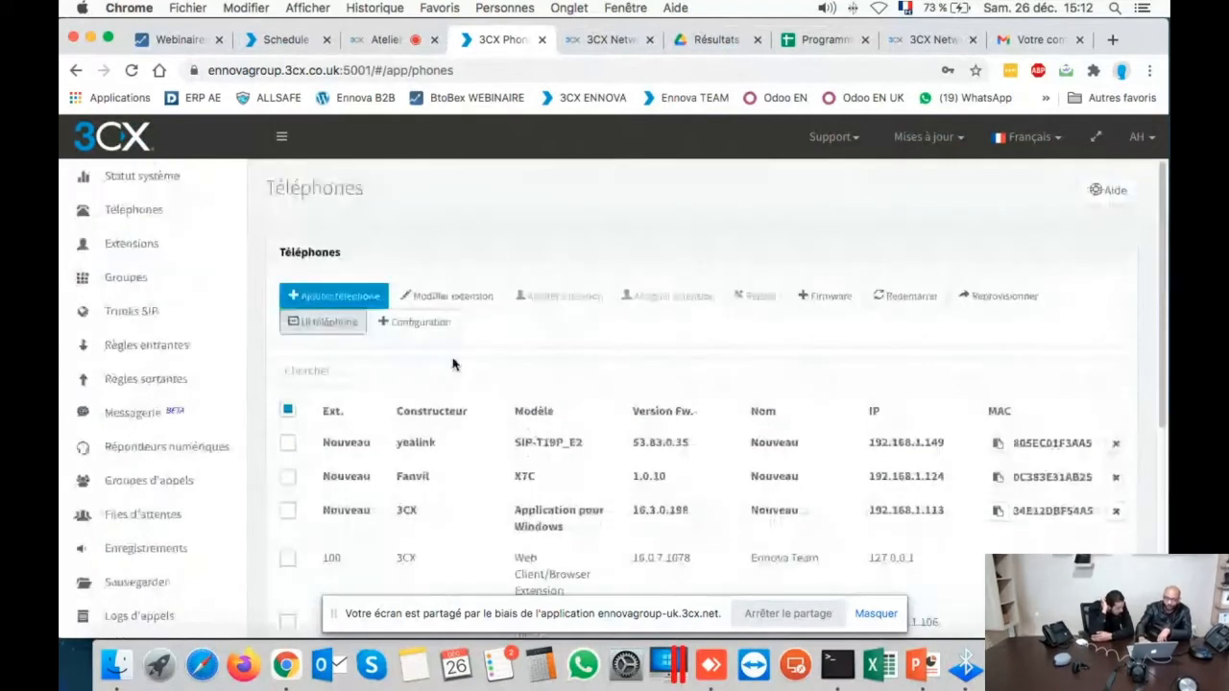
- Open extension 001's Téléconfiguration téléphone, cancel adding a phone, and return to the Atelier web meeting tab
click(100, 245)
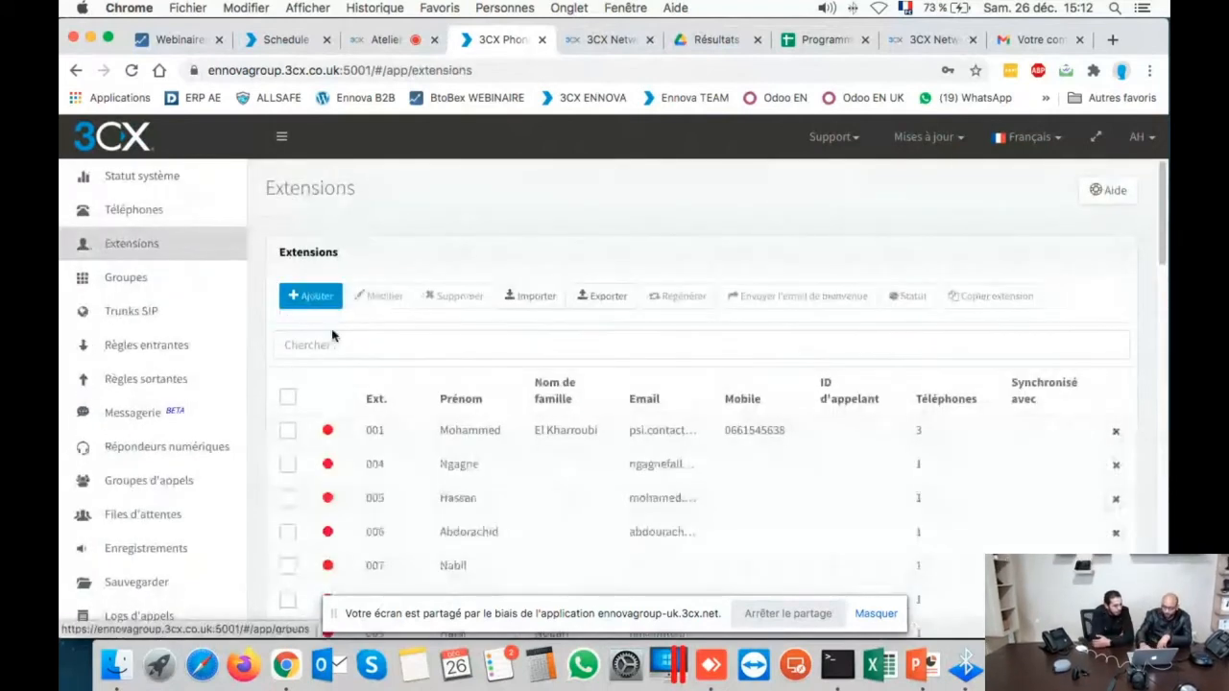
double_click(420, 423)
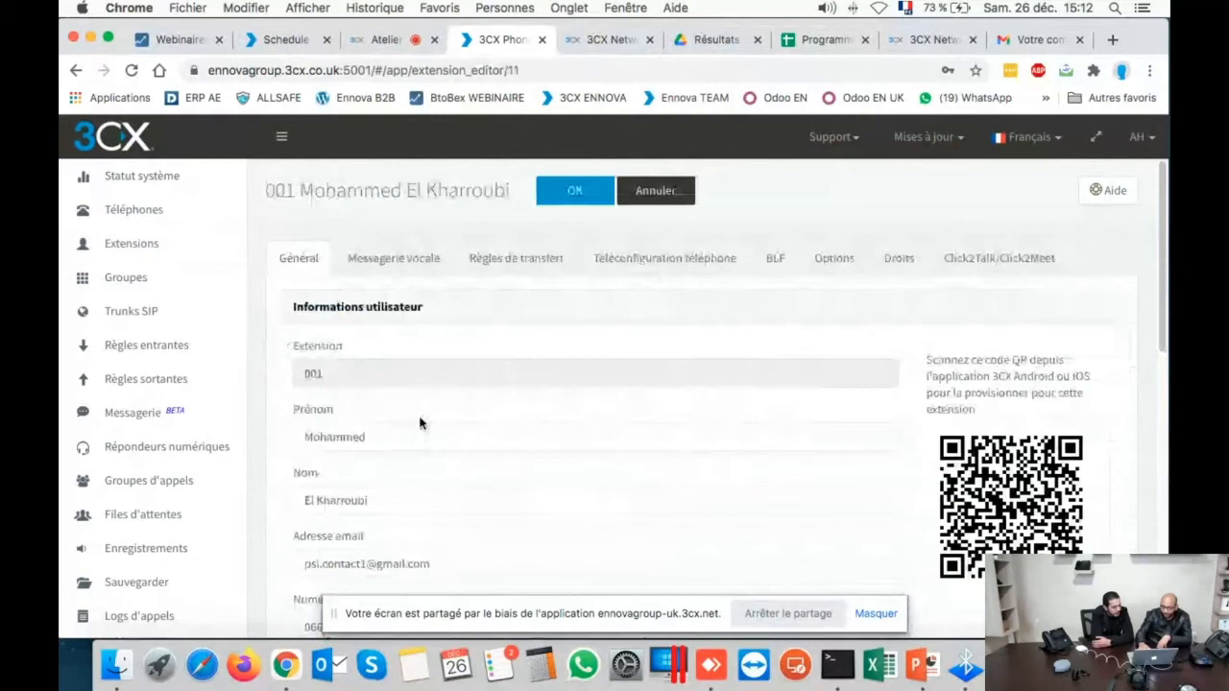
click(581, 276)
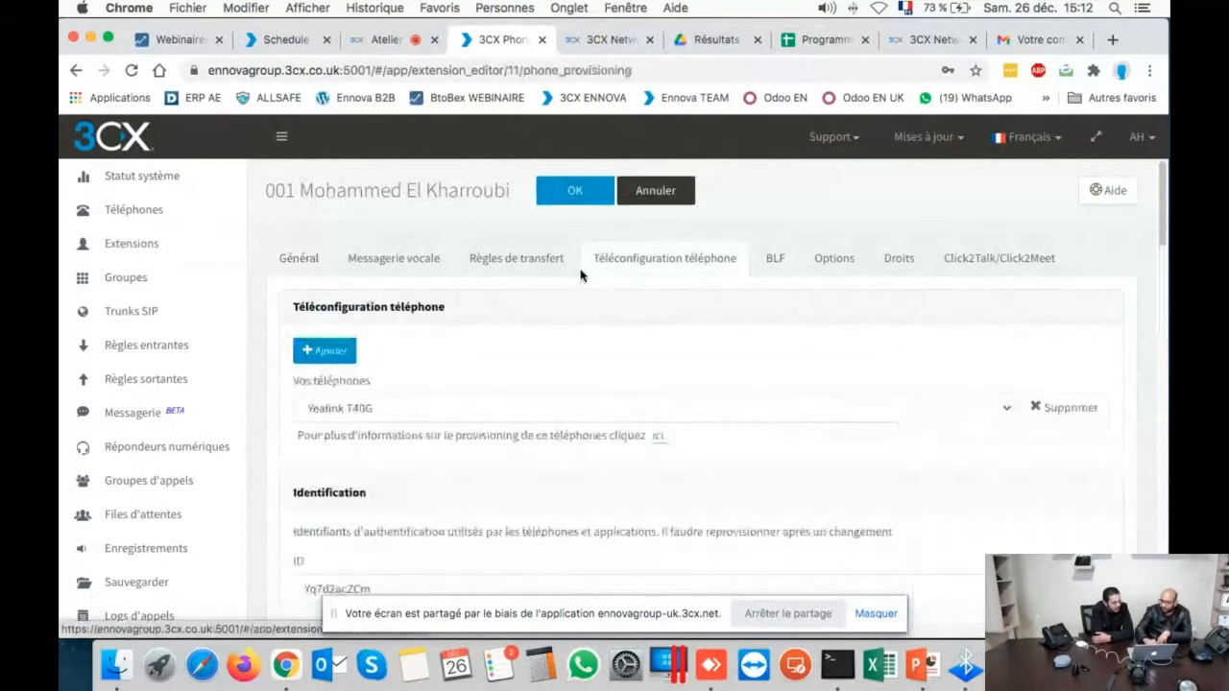
click(325, 357)
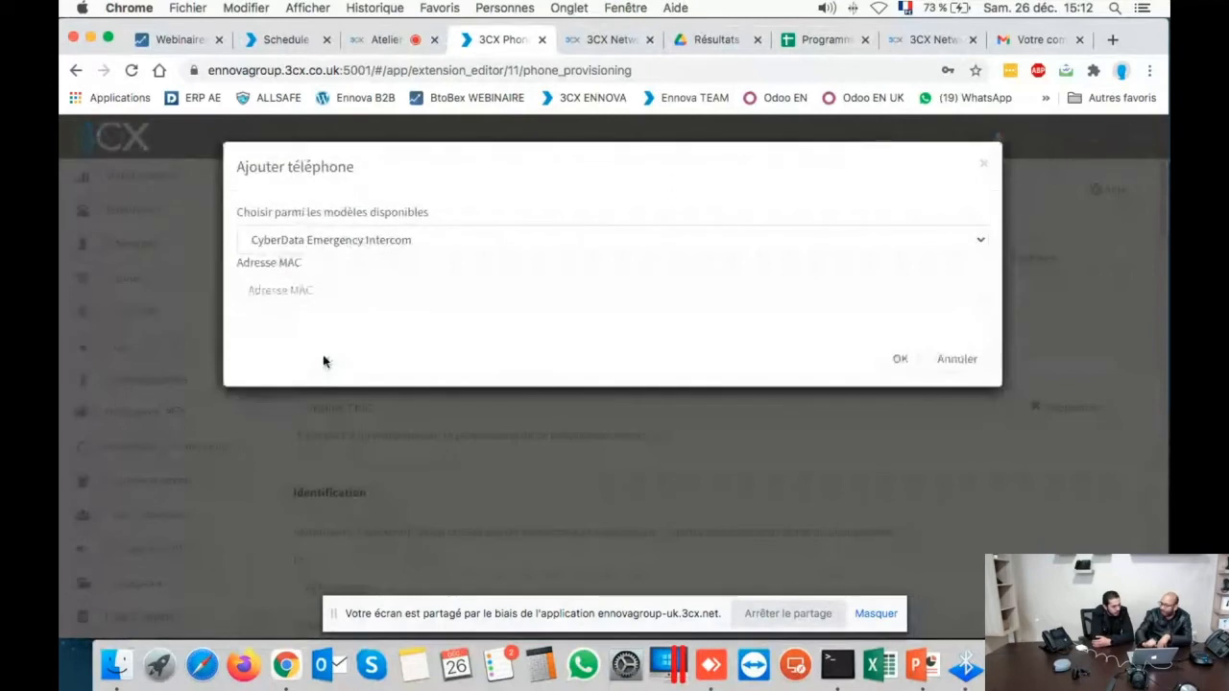
click(348, 252)
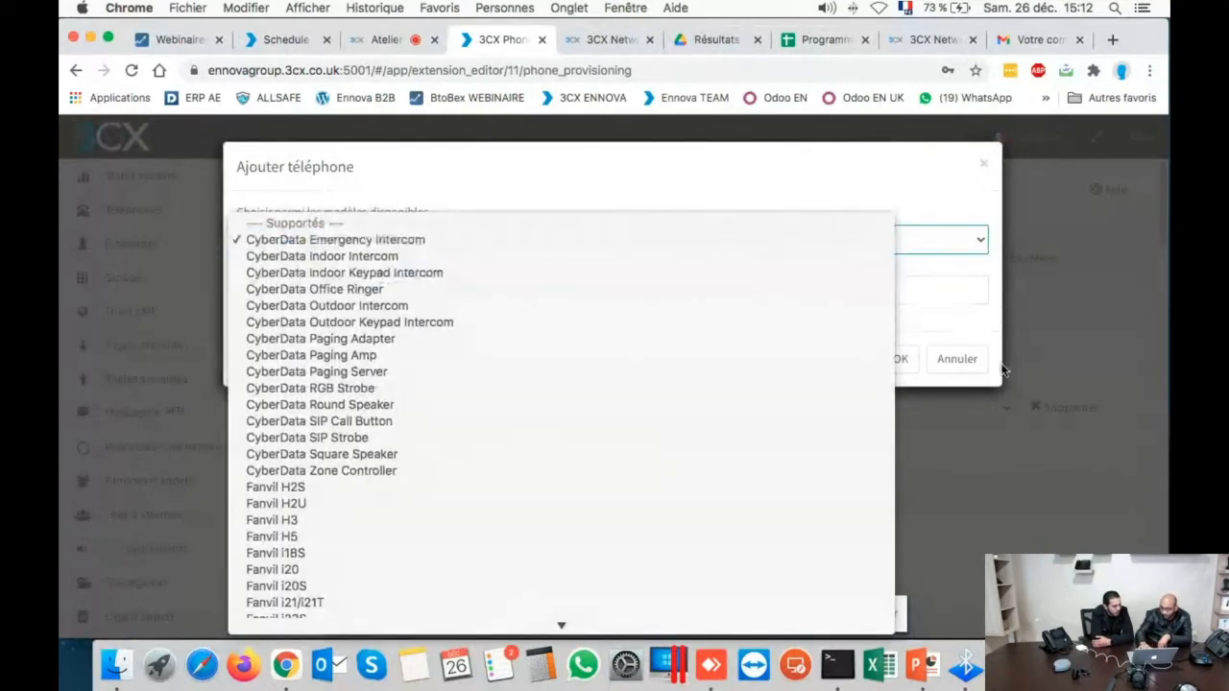
click(964, 361)
click(973, 360)
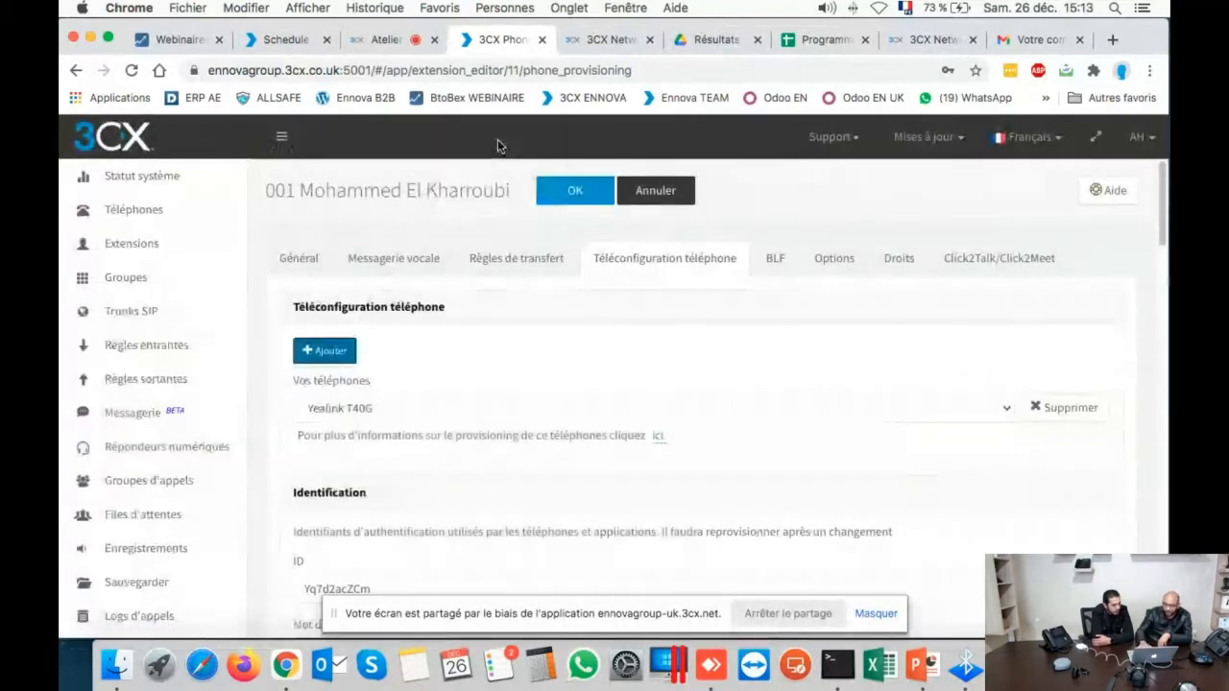
click(387, 43)
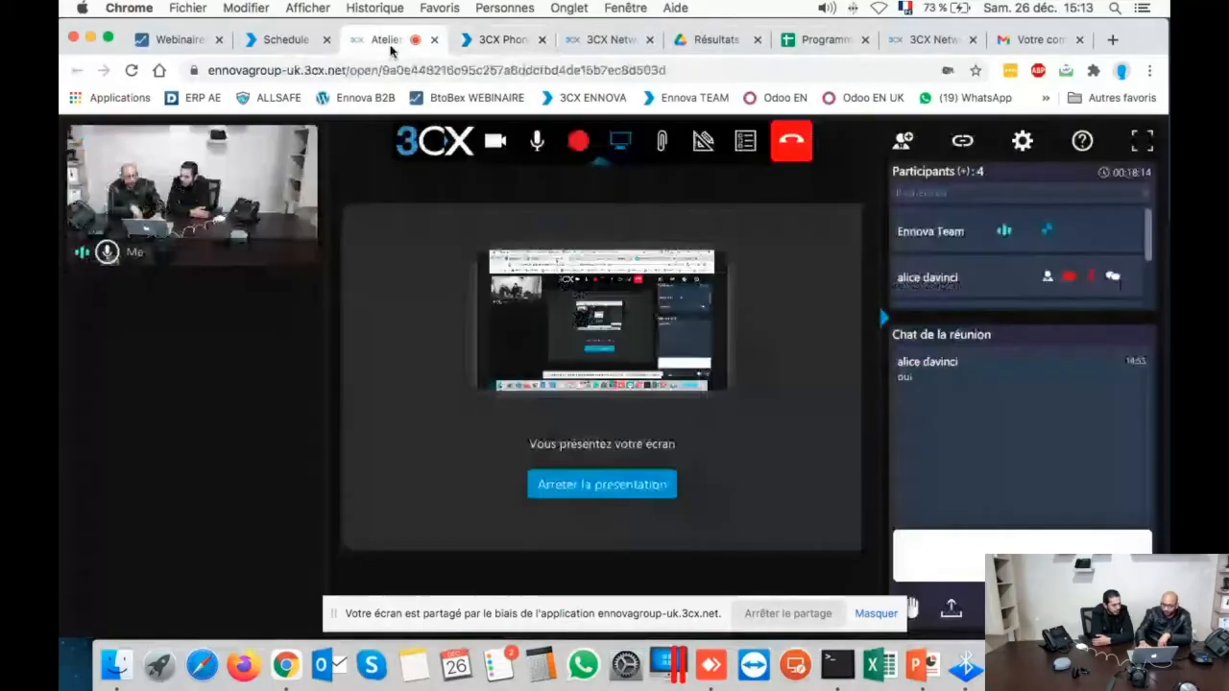
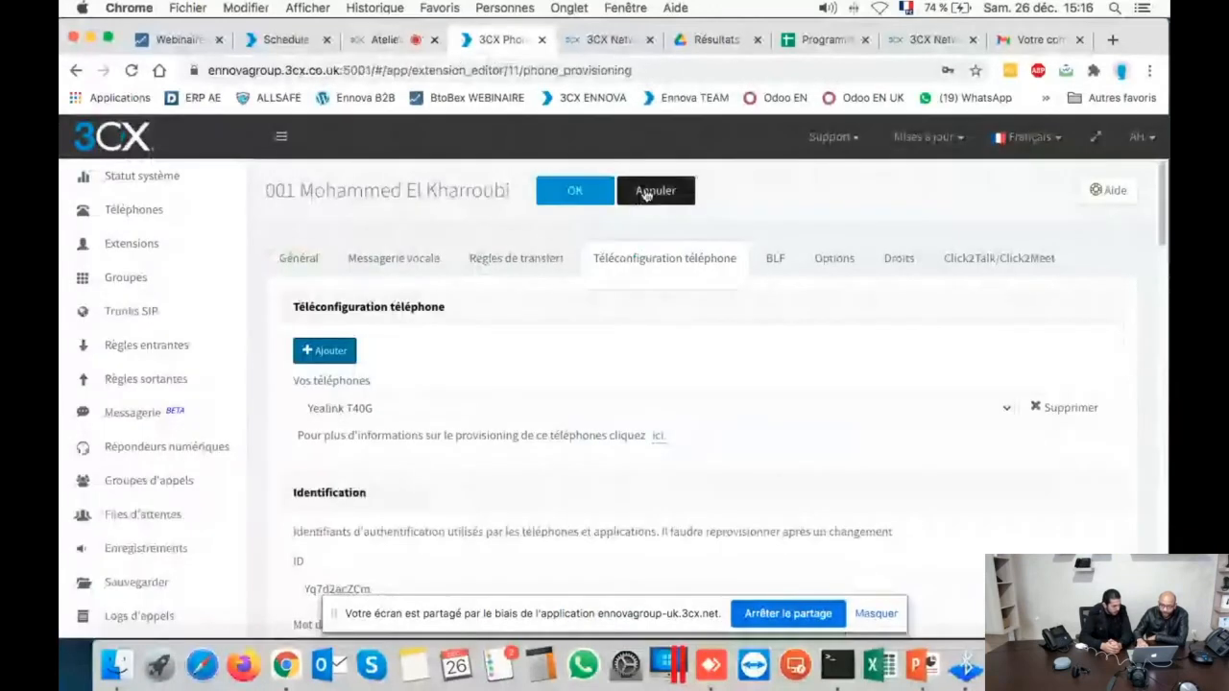
- Cancel extension 001's editor without saving any provisioning changes
click(649, 191)
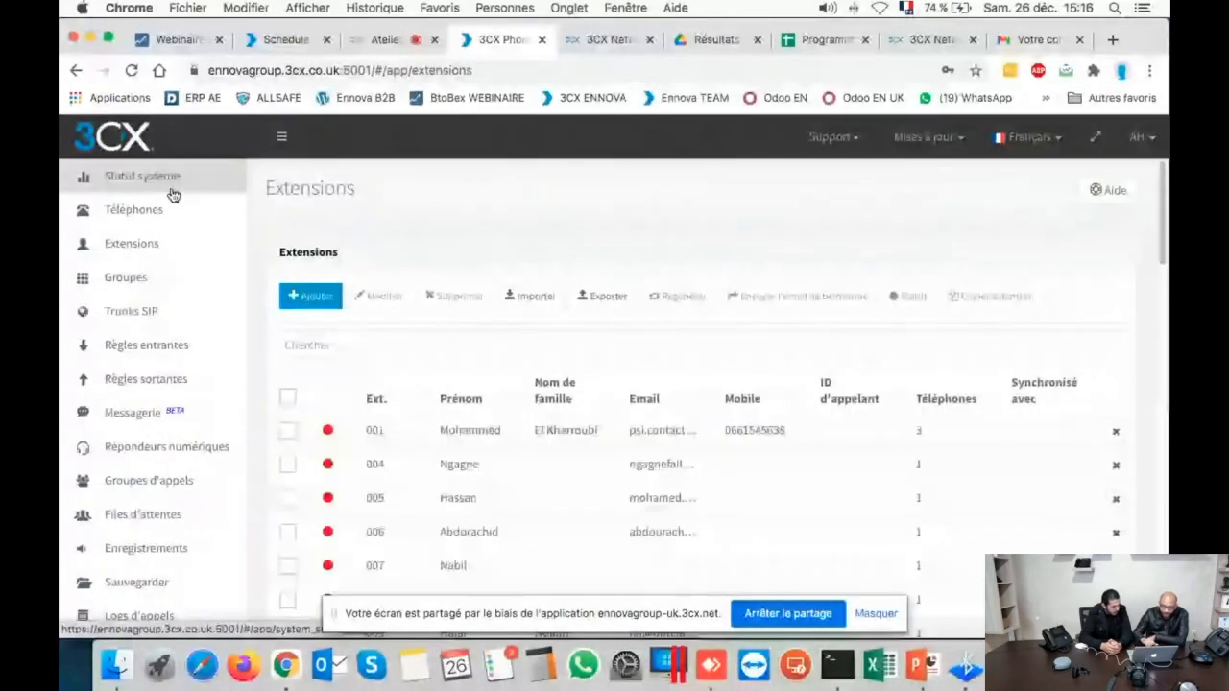
- Go to Téléphones and tick the newly detected Yealink SIP-T19P_E2
click(146, 215)
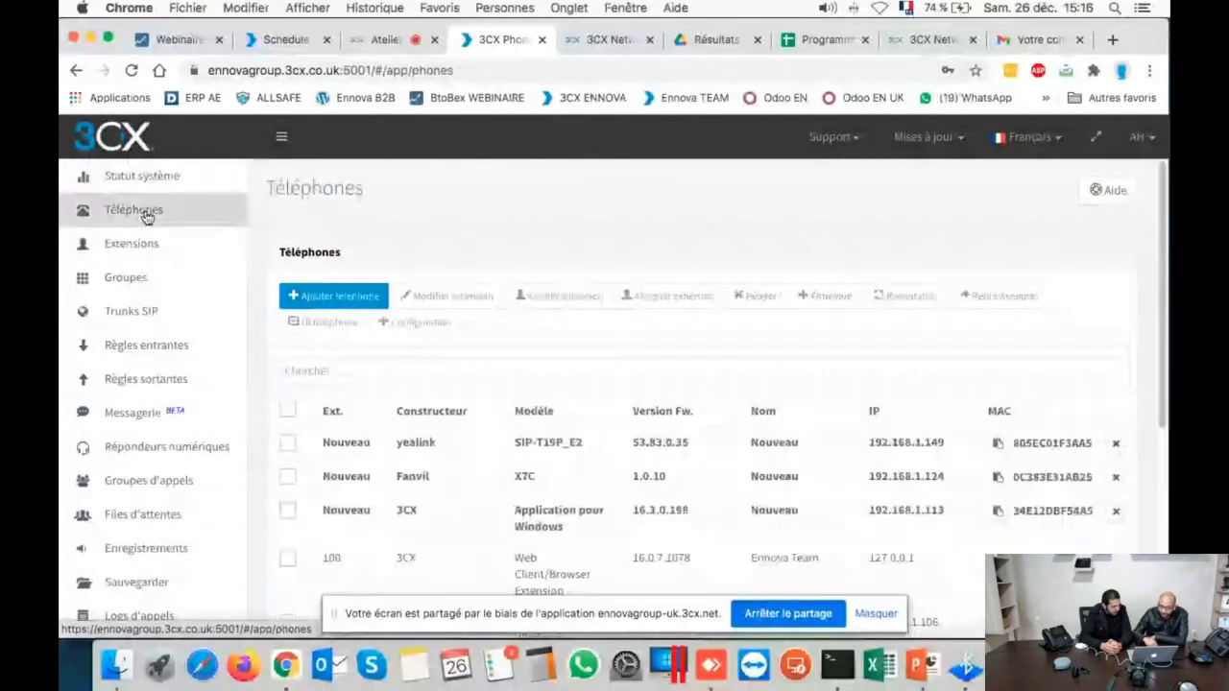
click(288, 443)
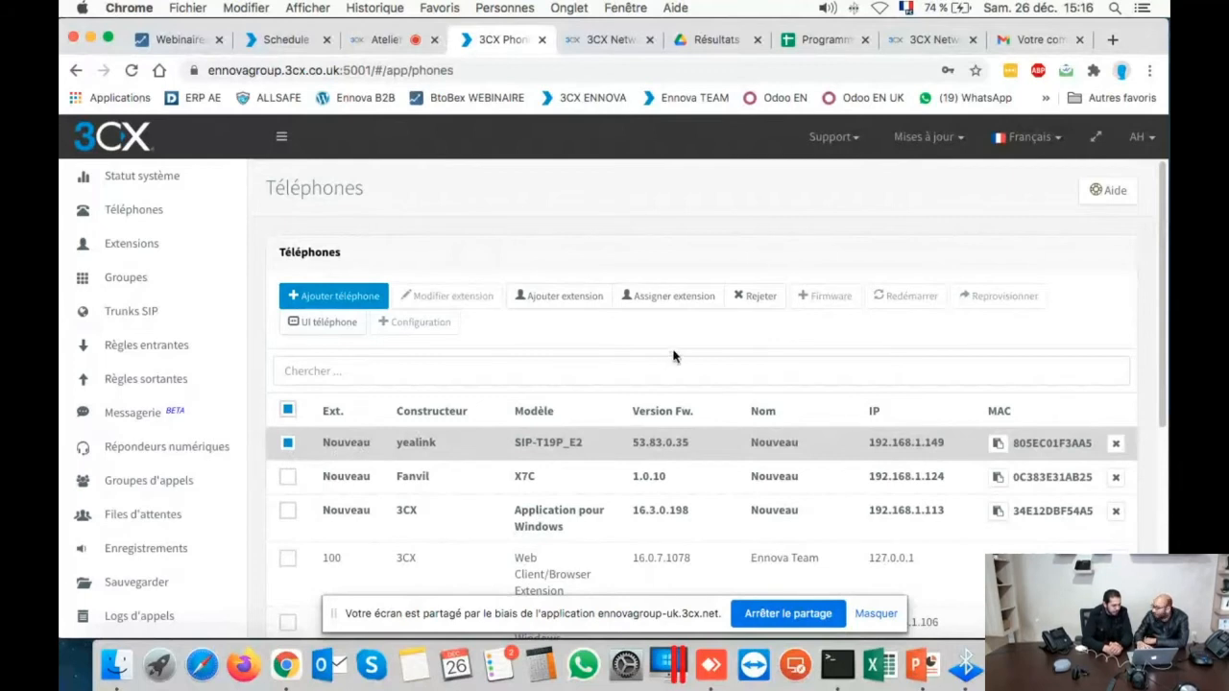
- Add a new extension for the selected Yealink and show its Général tab
click(585, 299)
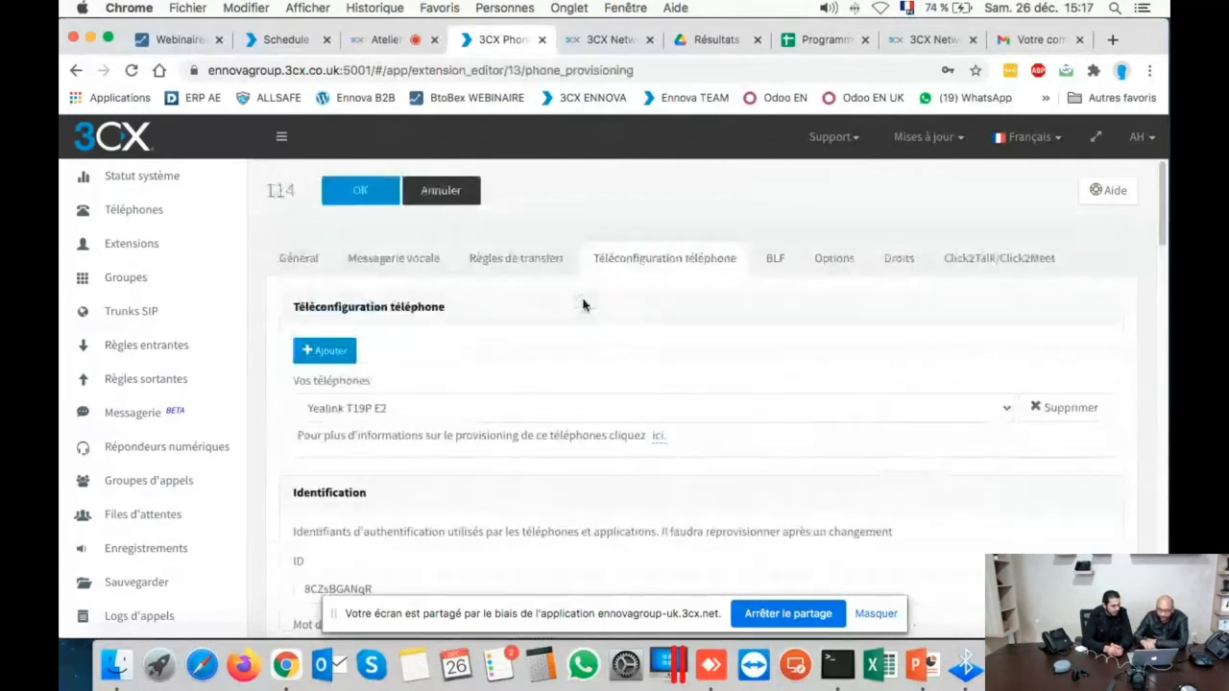
scroll(901, 444, down, 3)
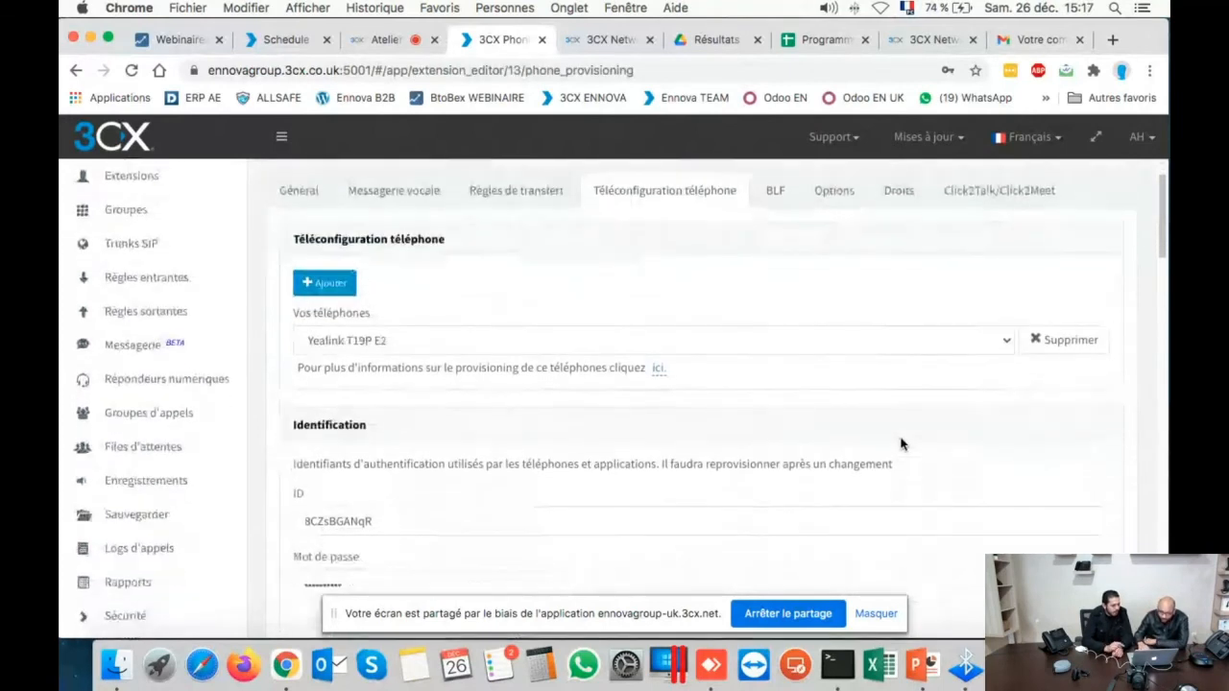
scroll(900, 439, down, 3)
scroll(899, 438, up, 6)
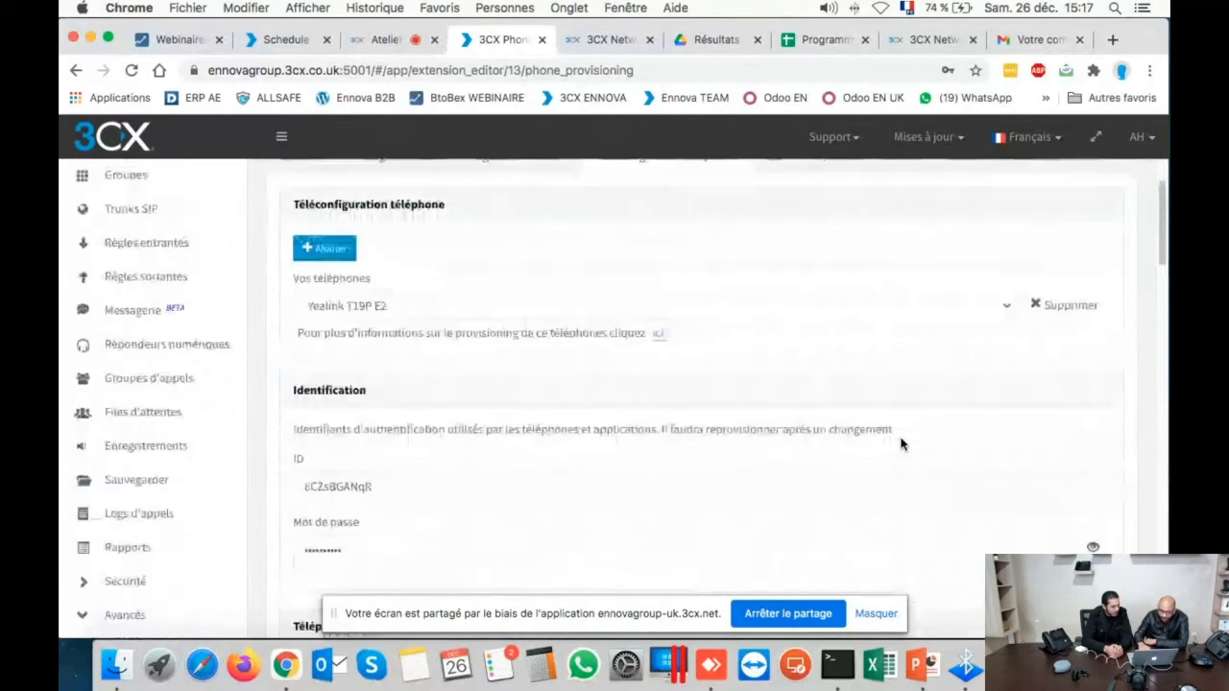
click(299, 260)
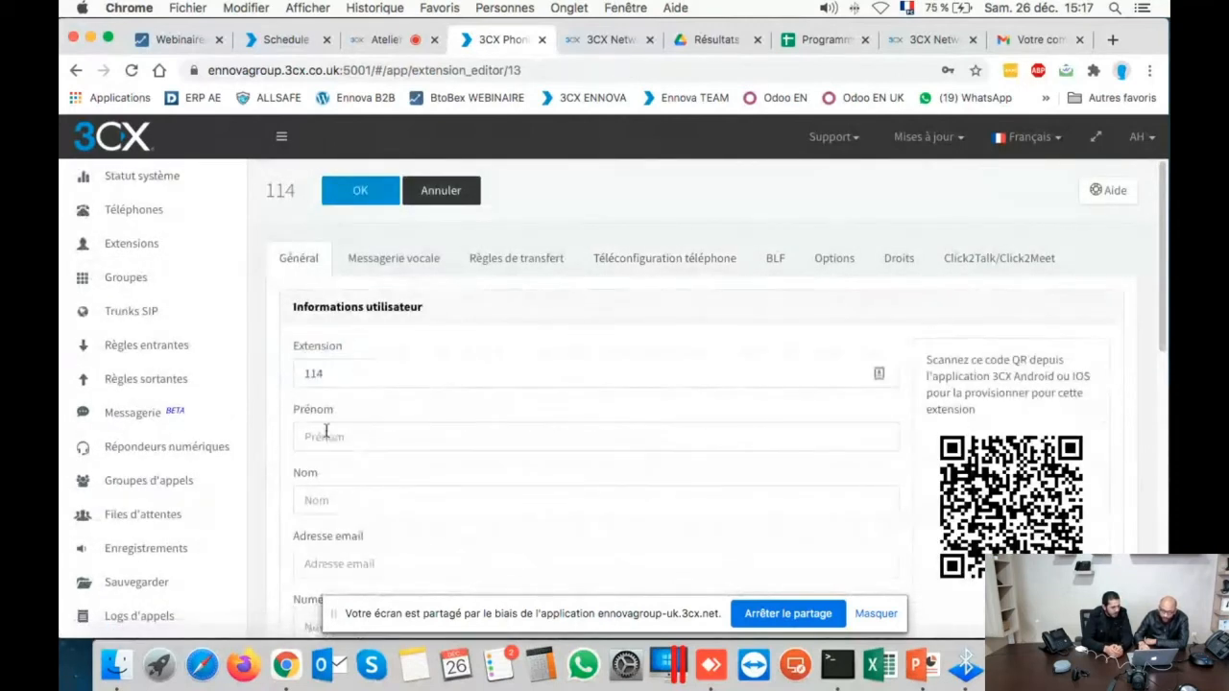
- Enter first name 'Test Yealink' and change the extension number from 114 to 311
click(326, 434)
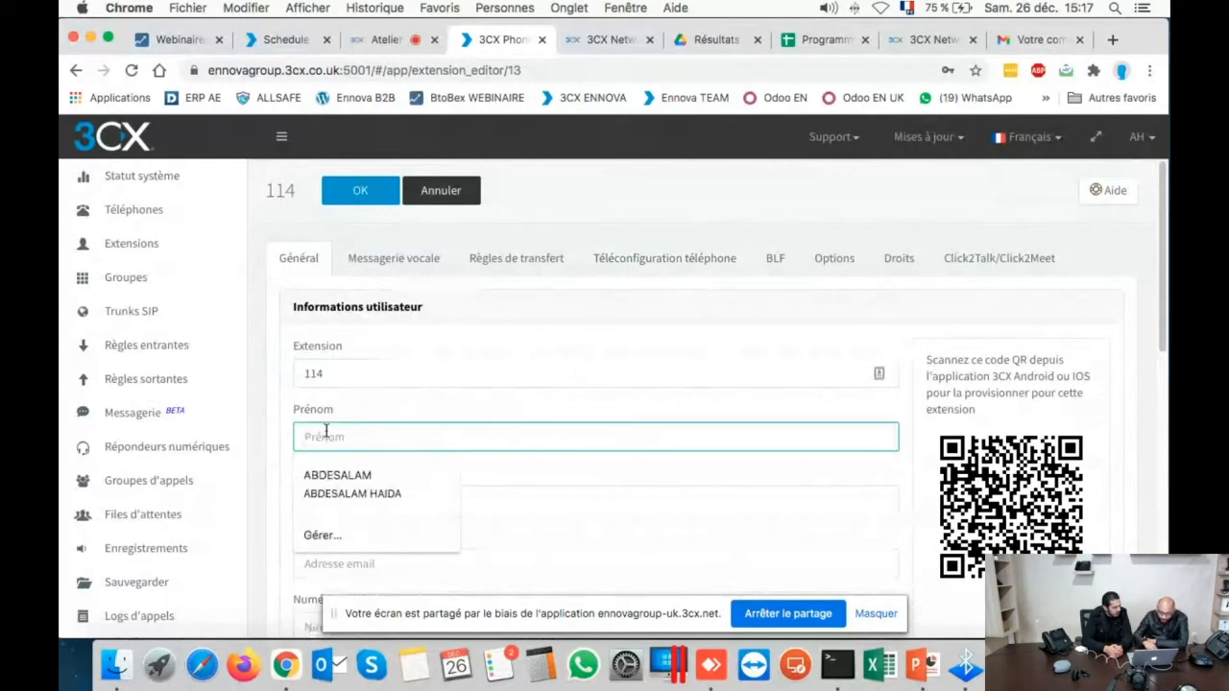
text(Trst)
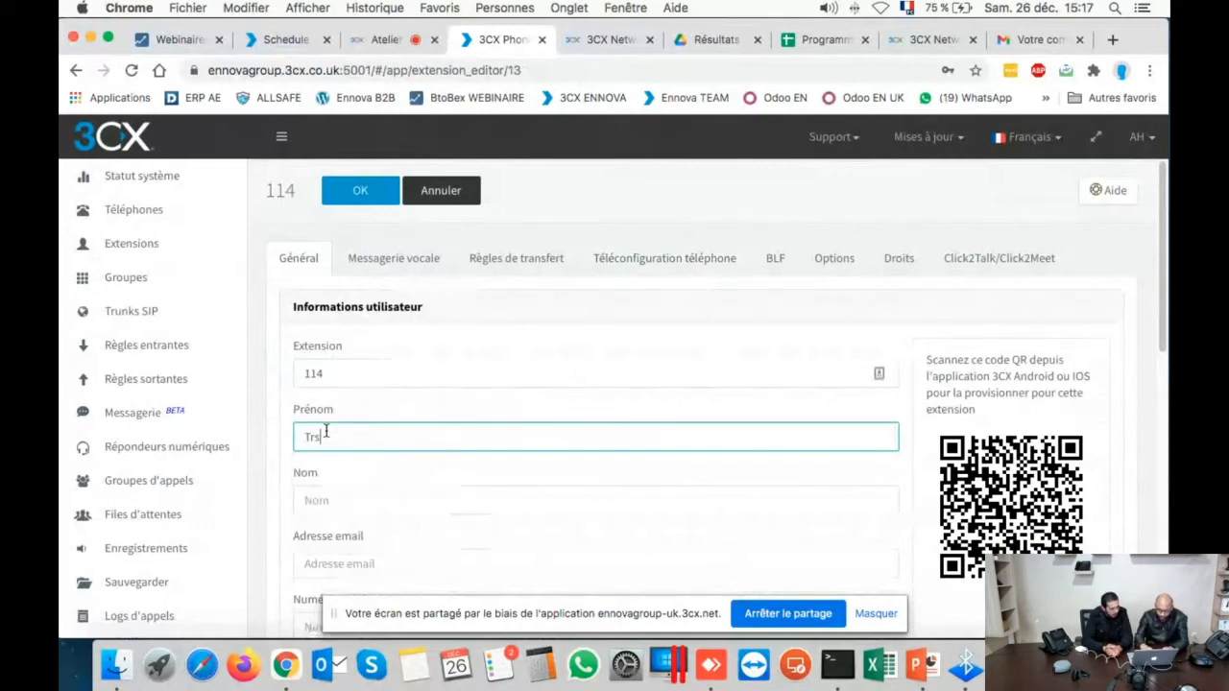
text( real)
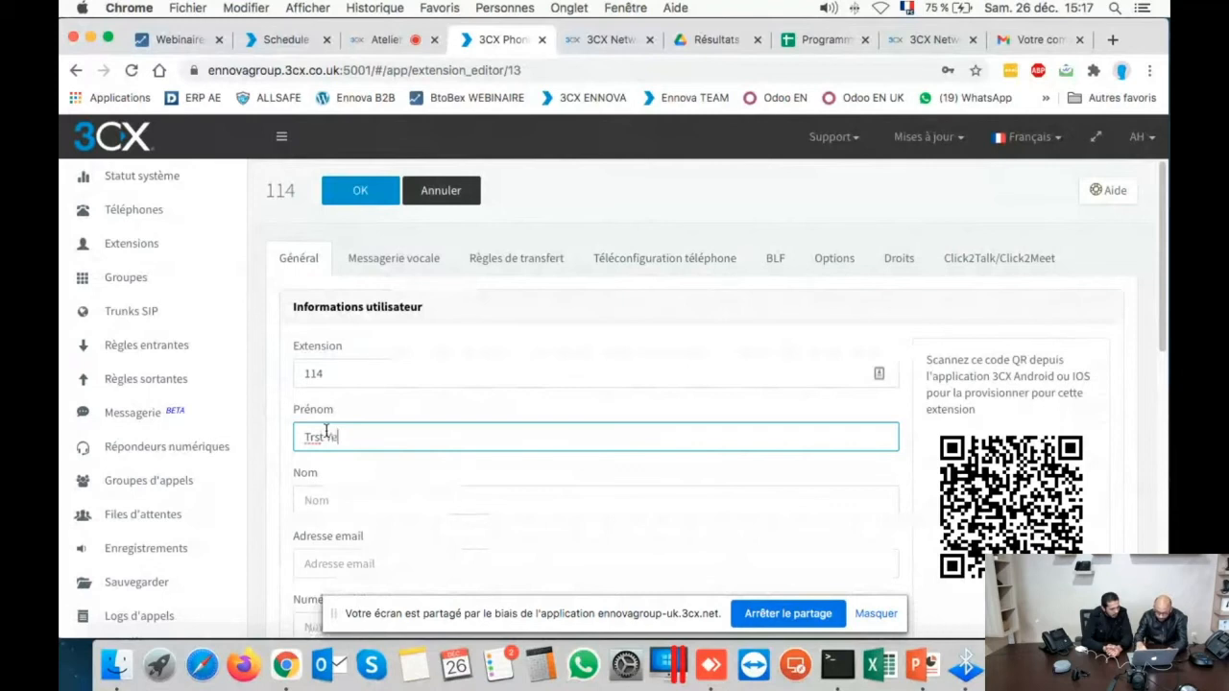
text(ink)
key(Left)
key(Left)
key(Left)
key(Left)
key(Left)
key(Left)
key(Left)
key(Left)
key(Left)
key(Left)
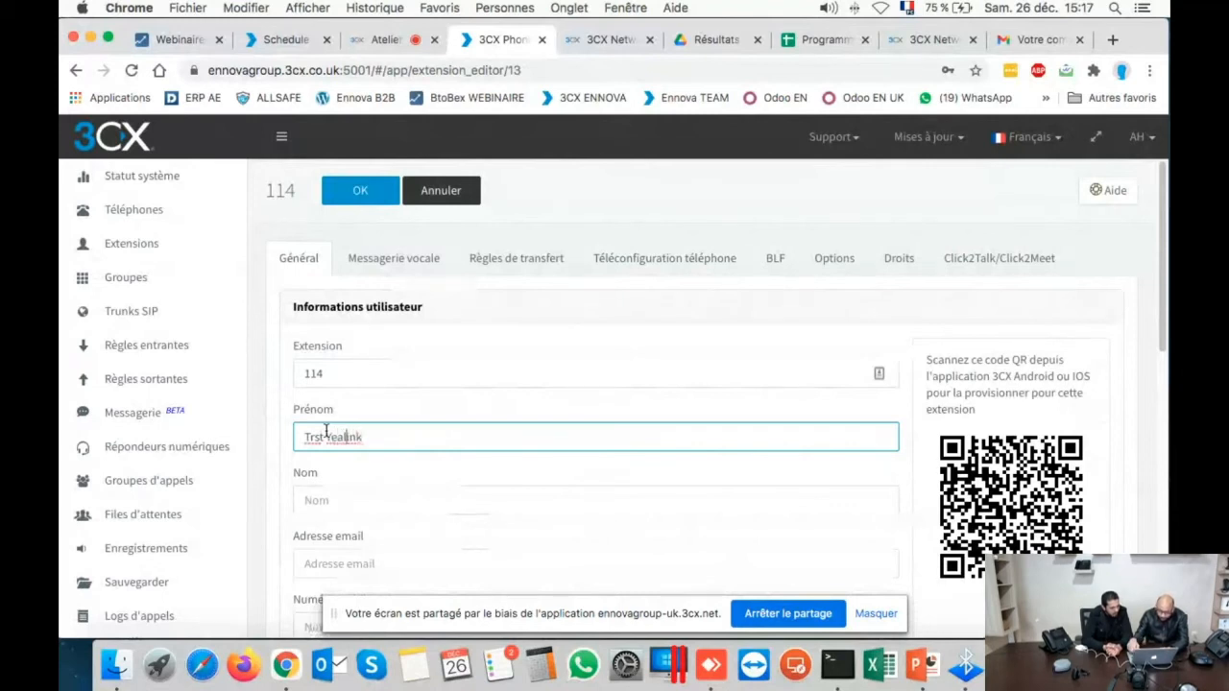
key(BackSpace)
text(e)
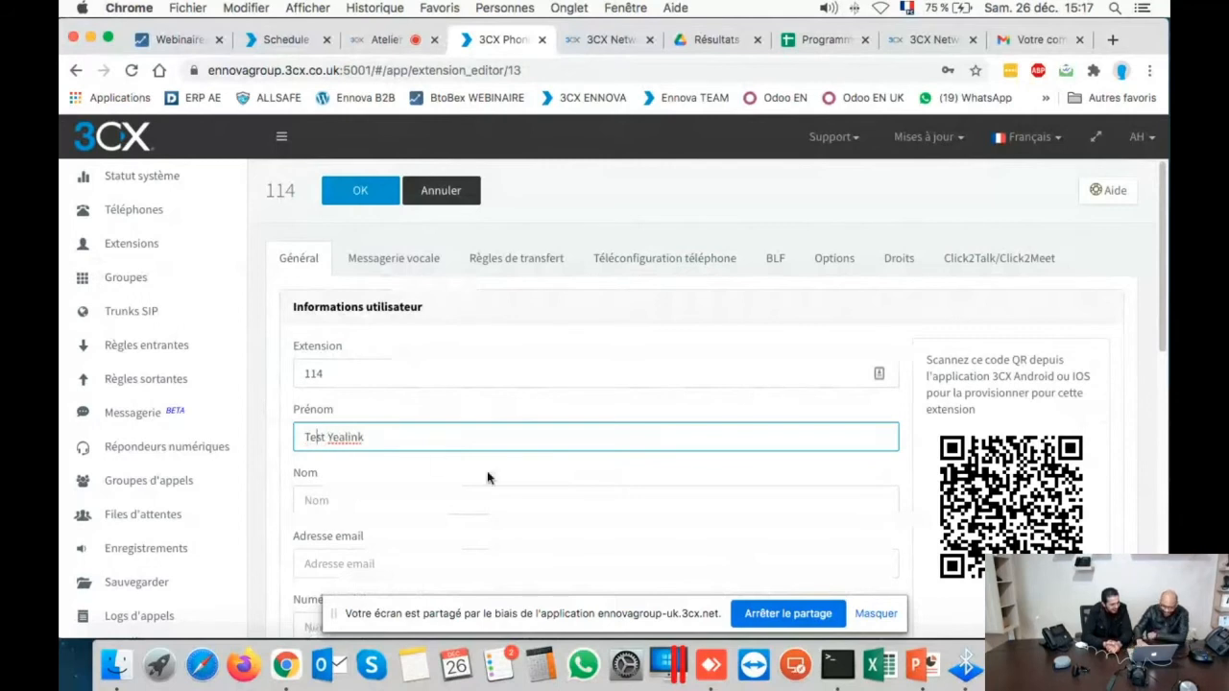
click(638, 265)
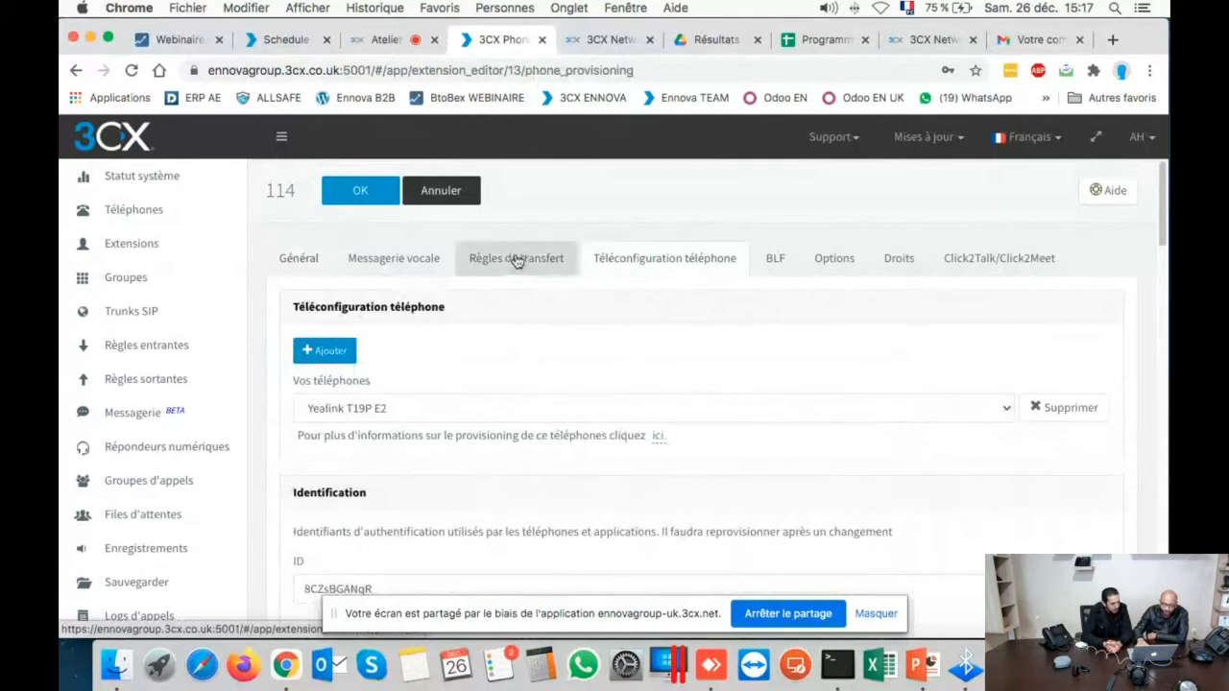
click(280, 269)
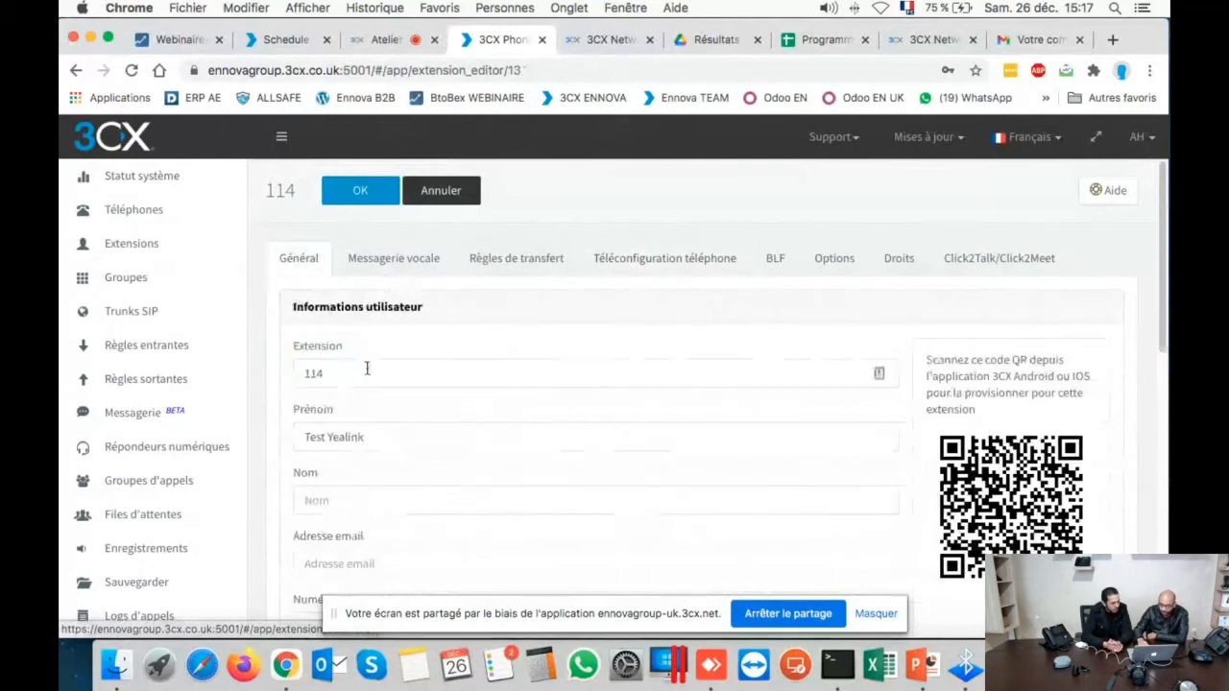
text(311)
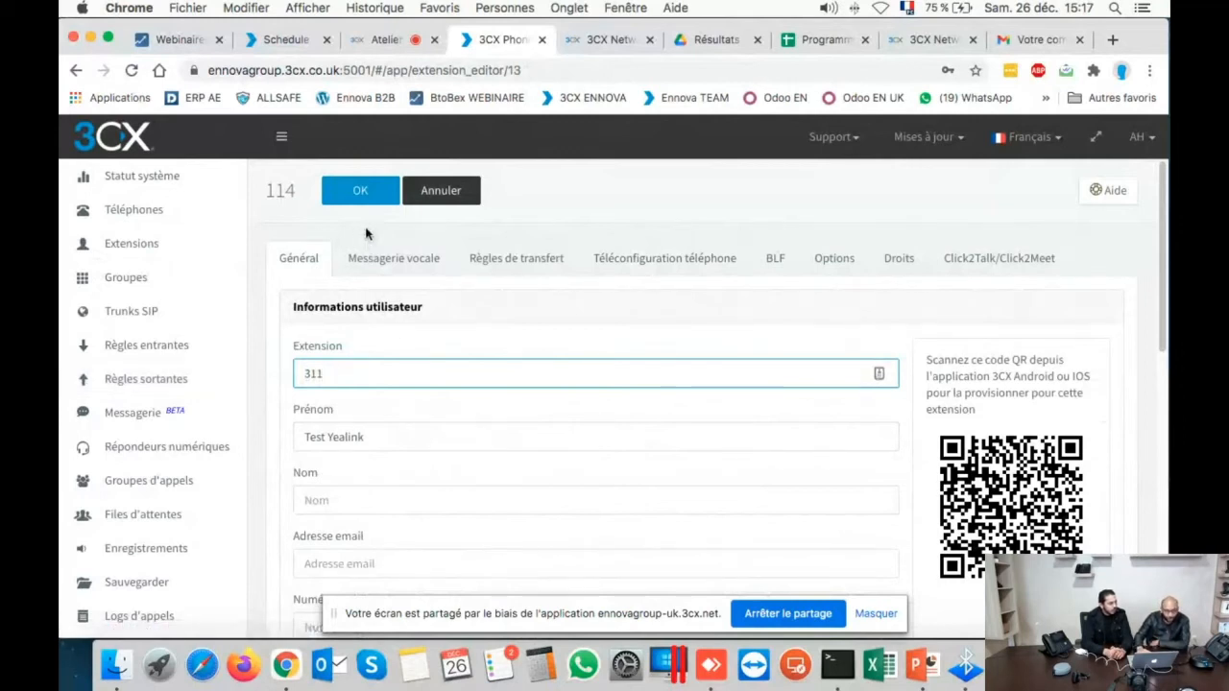
- Review the extension's phone provisioning page, highlighting the provisioning link and MAC address
click(497, 247)
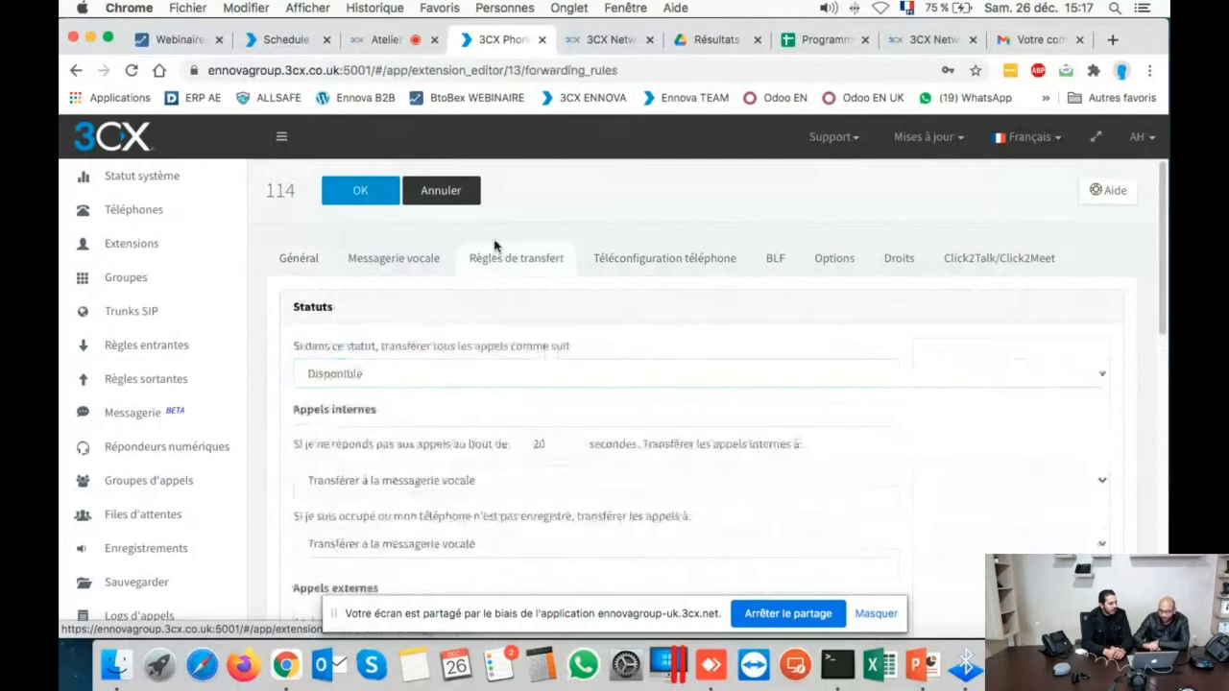
click(600, 253)
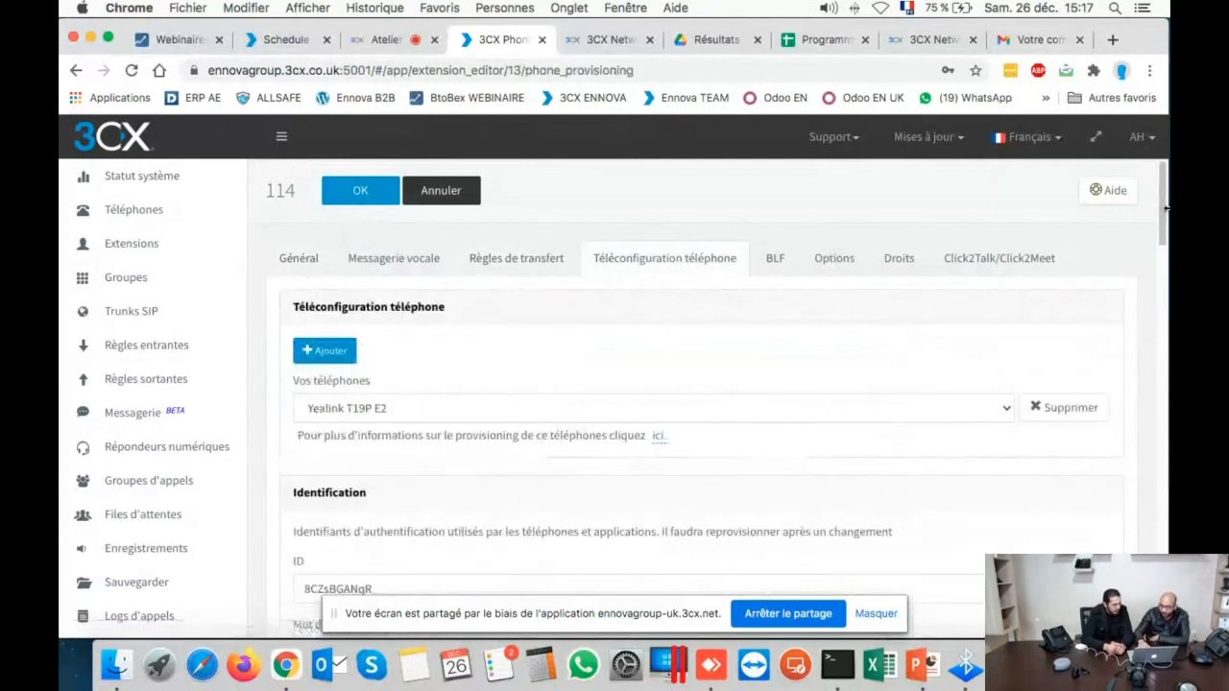
drag(1168, 214, 1164, 224)
scroll(1013, 335, down, 5)
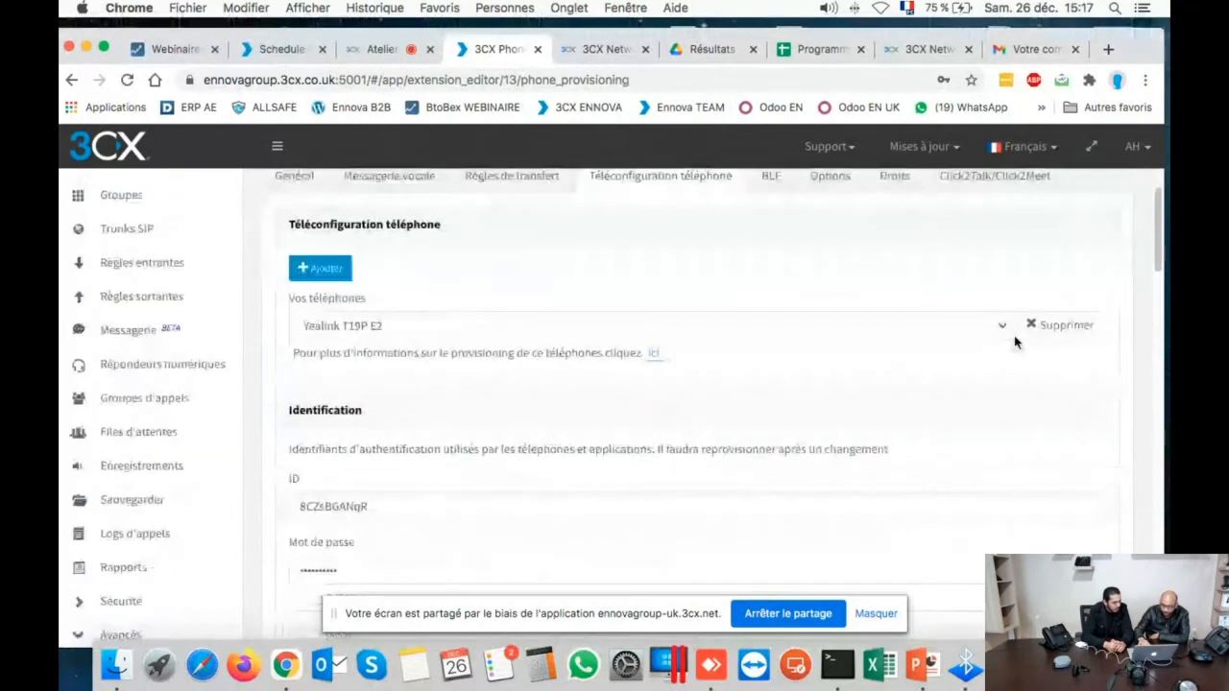
scroll(1014, 342, down, 4)
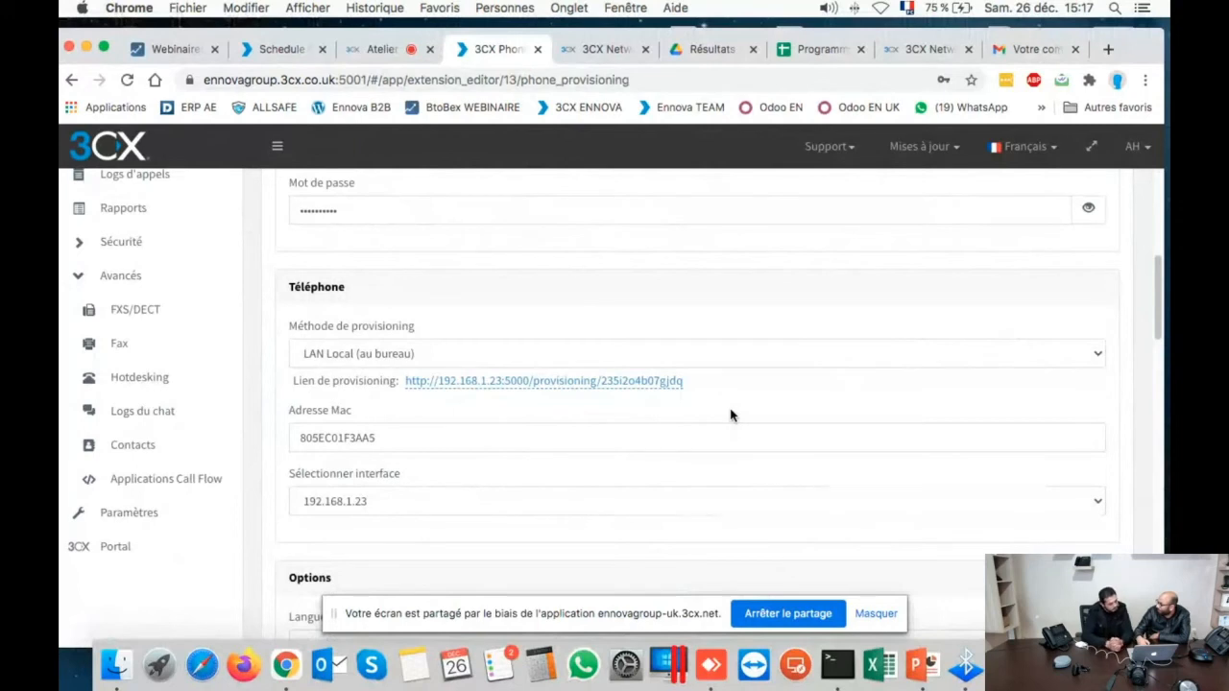
drag(705, 381, 428, 381)
drag(685, 381, 358, 413)
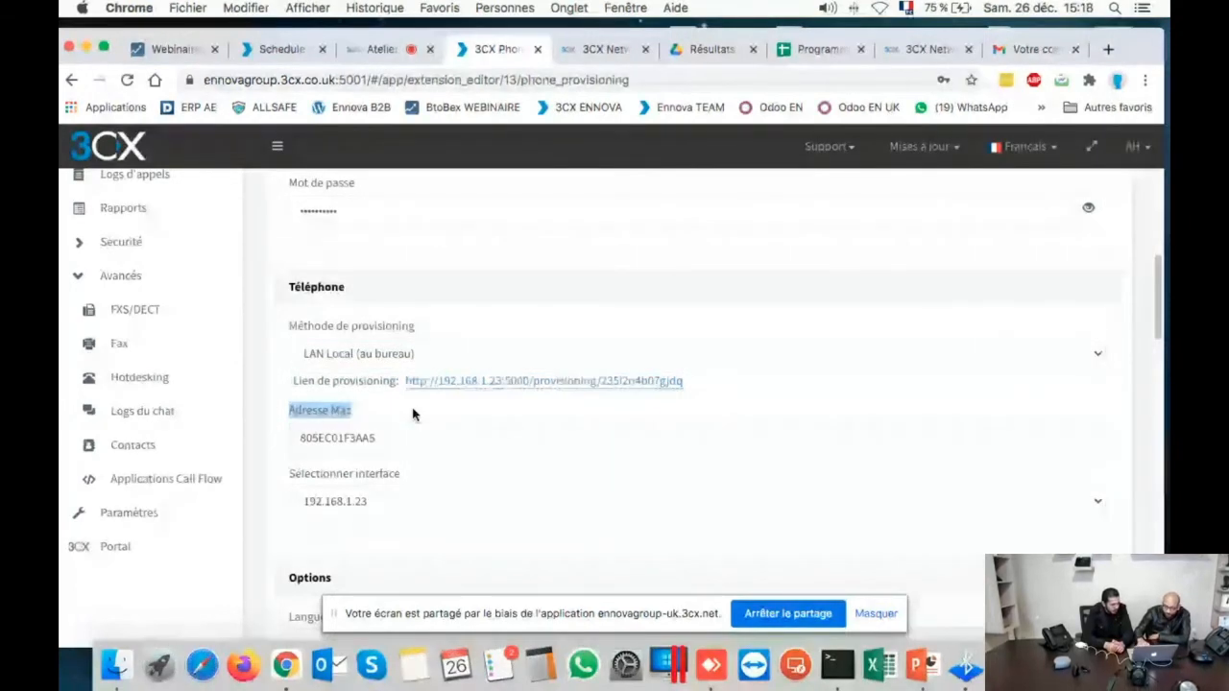
- Set display language French and time zone GMT+1 France(Paris), then save the extension
scroll(413, 414, down, 5)
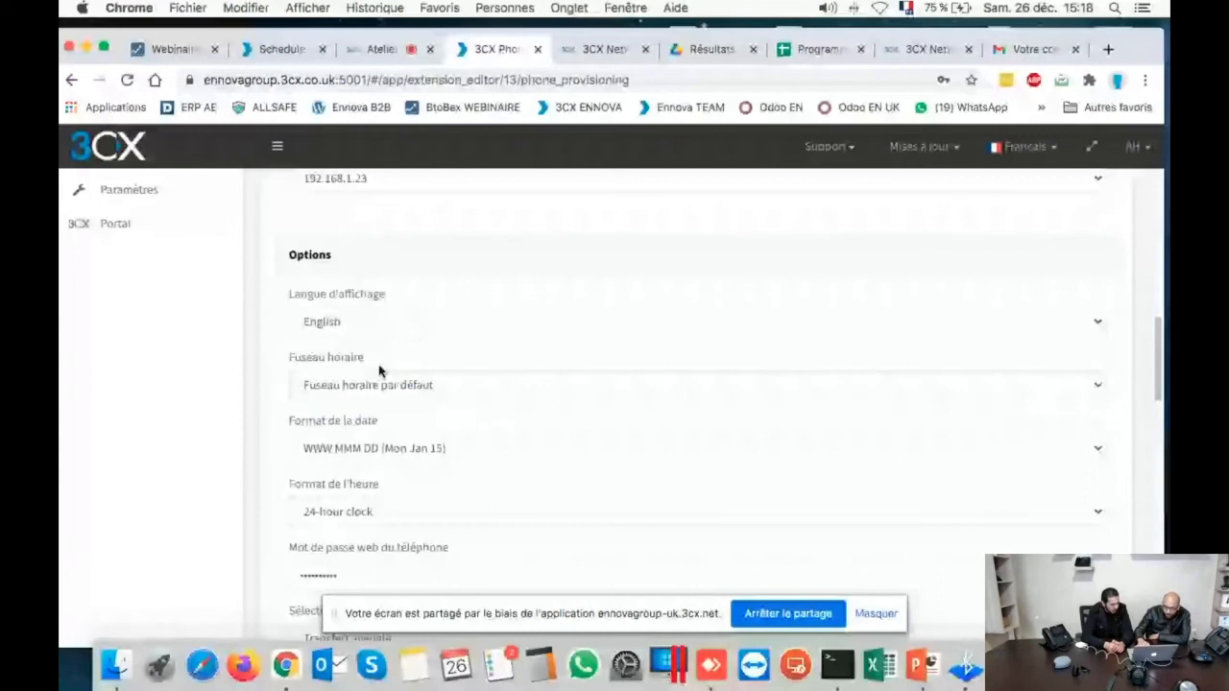
click(372, 402)
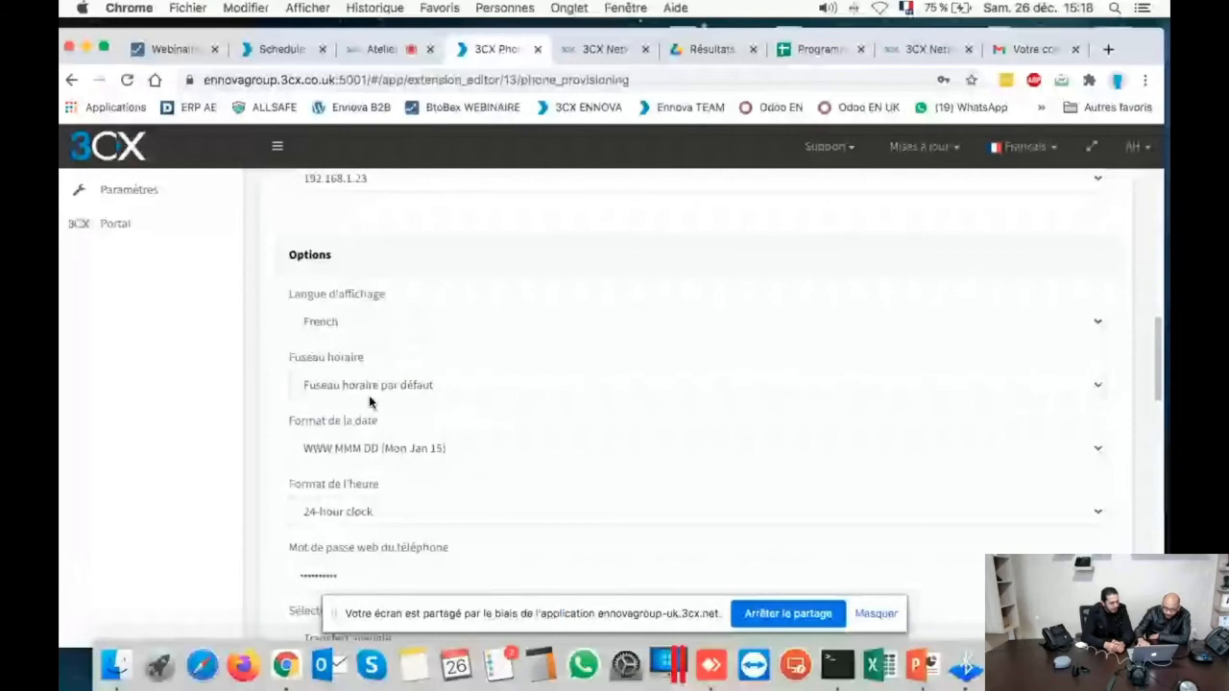
click(371, 393)
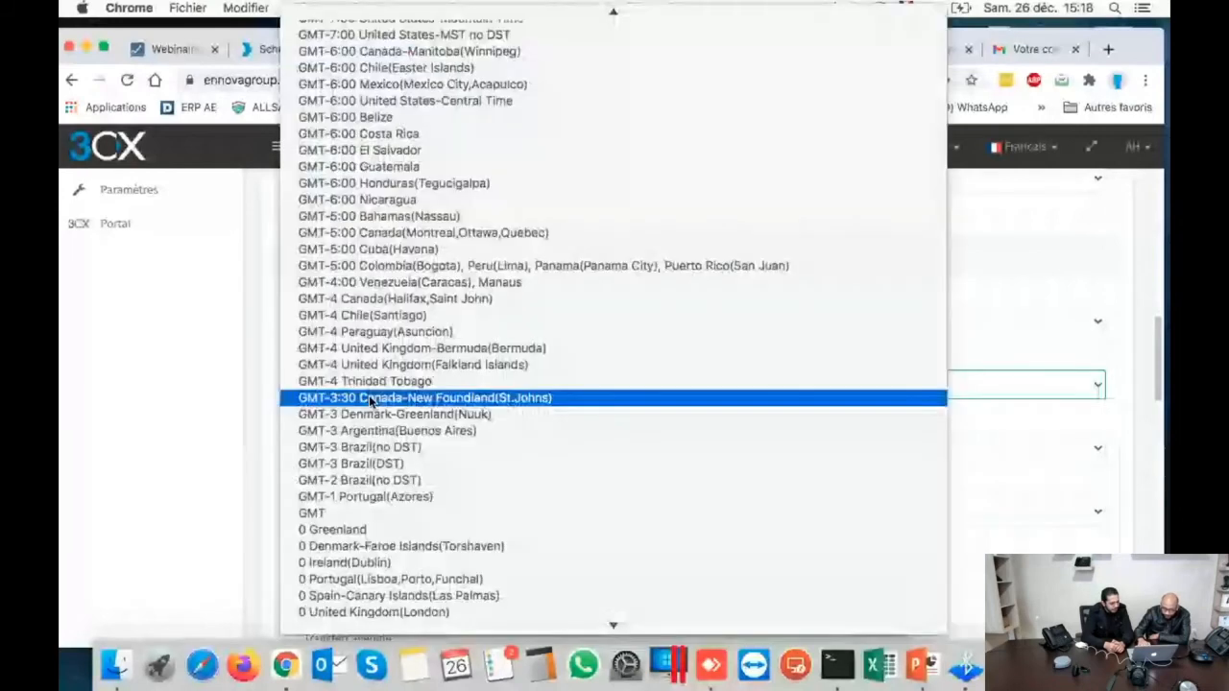
scroll(350, 543, down, 5)
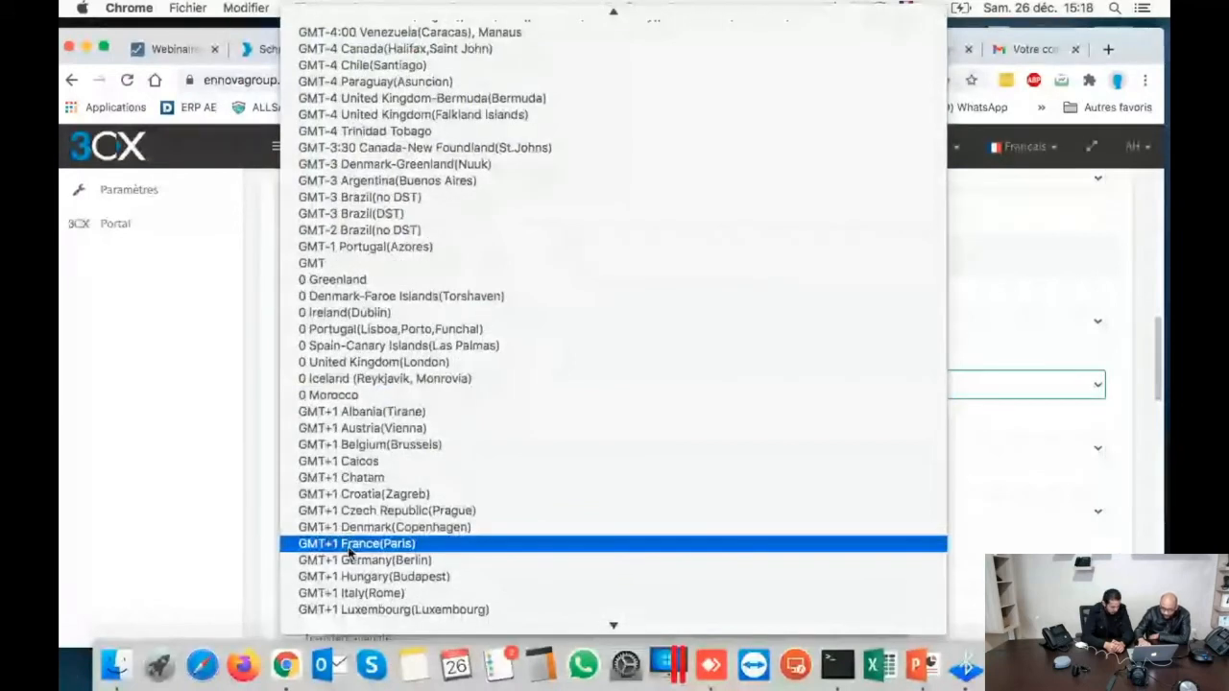
click(351, 543)
click(355, 200)
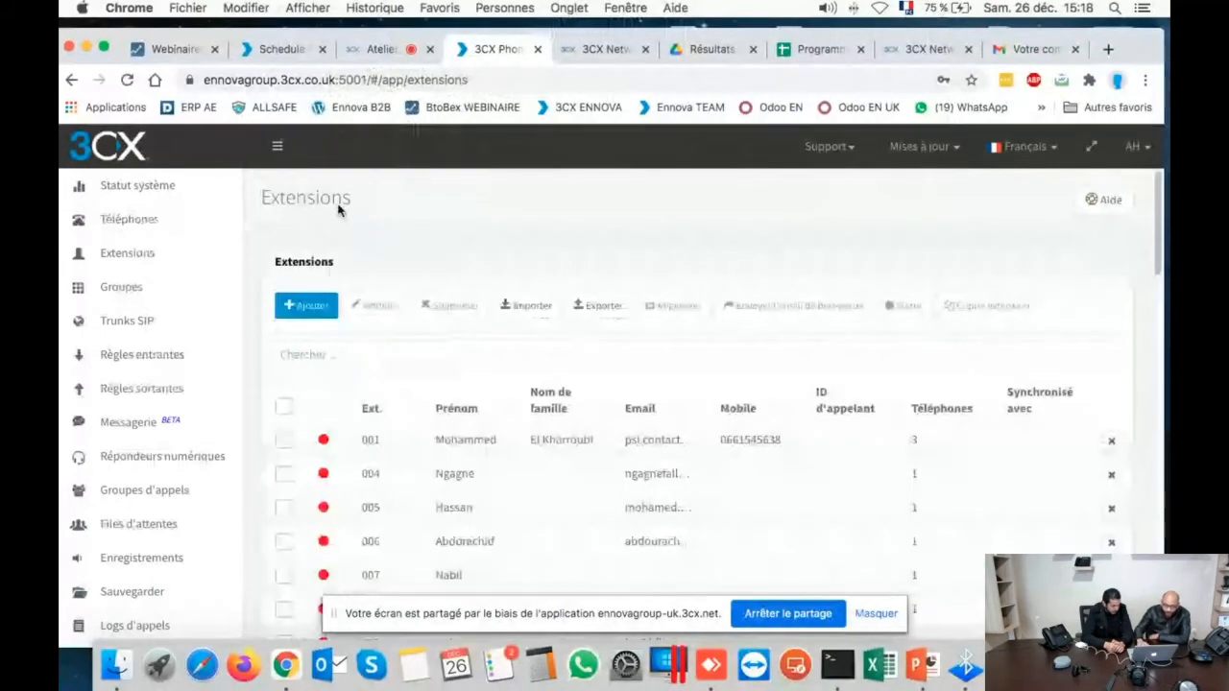
- Filter the Extensions list by 311, reloading the page and searching again
click(385, 366)
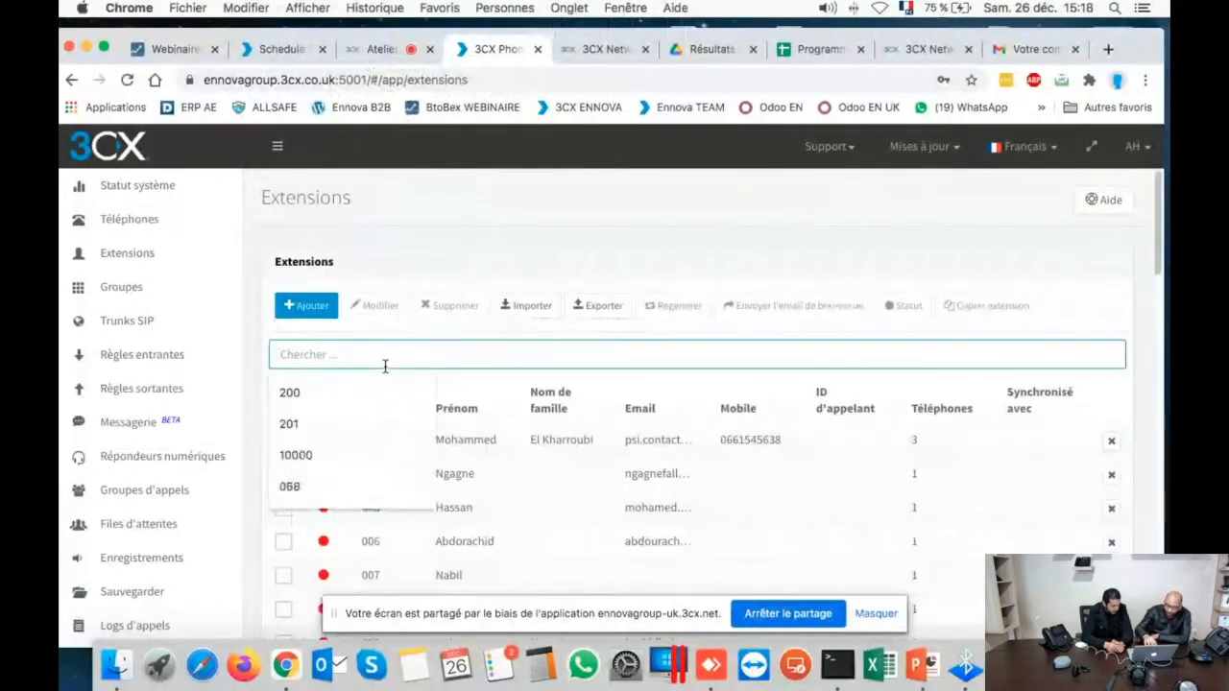
text(311)
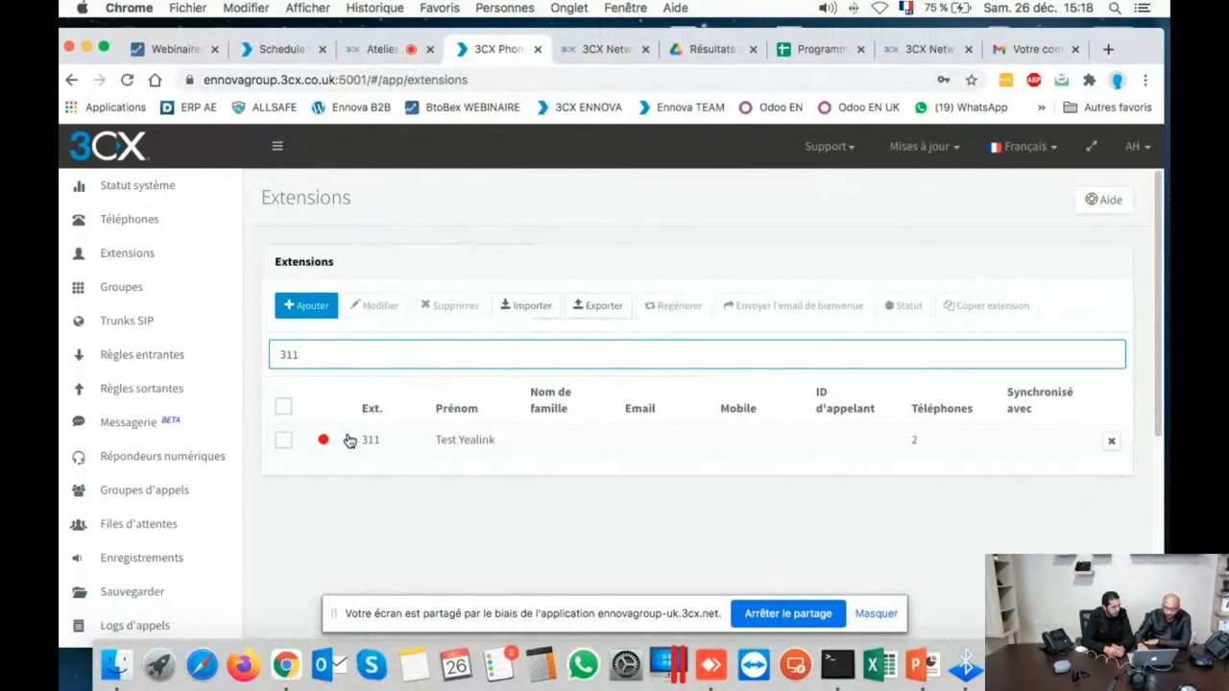
click(124, 85)
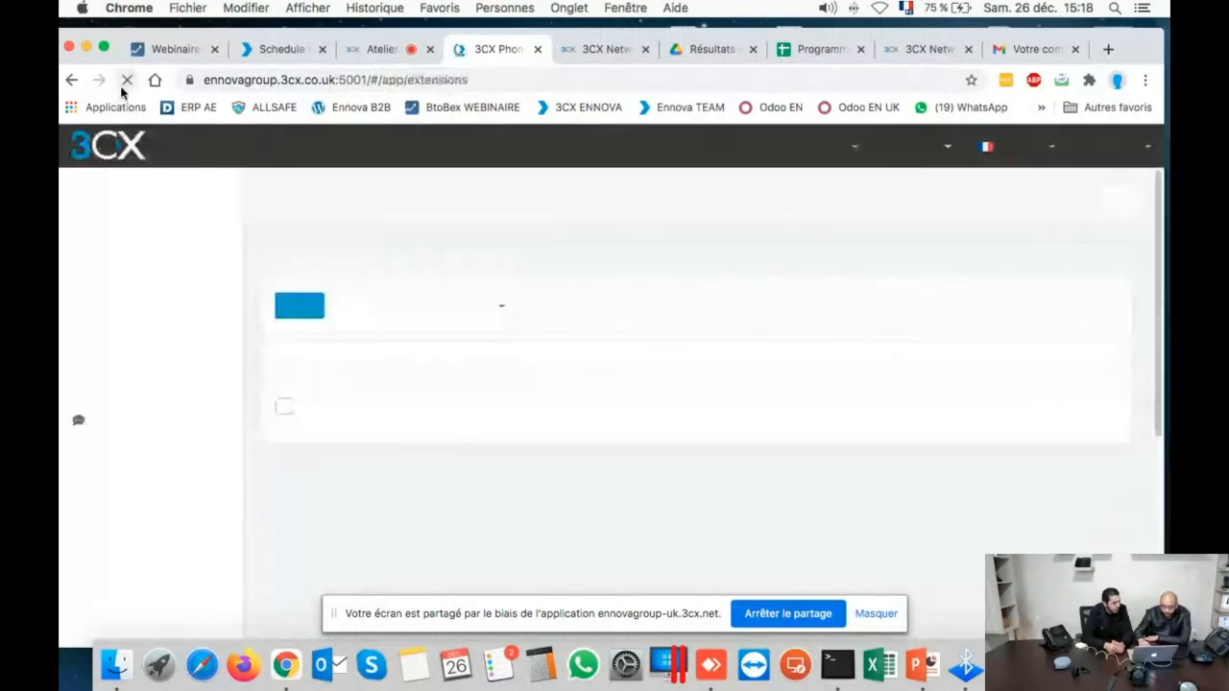
click(461, 343)
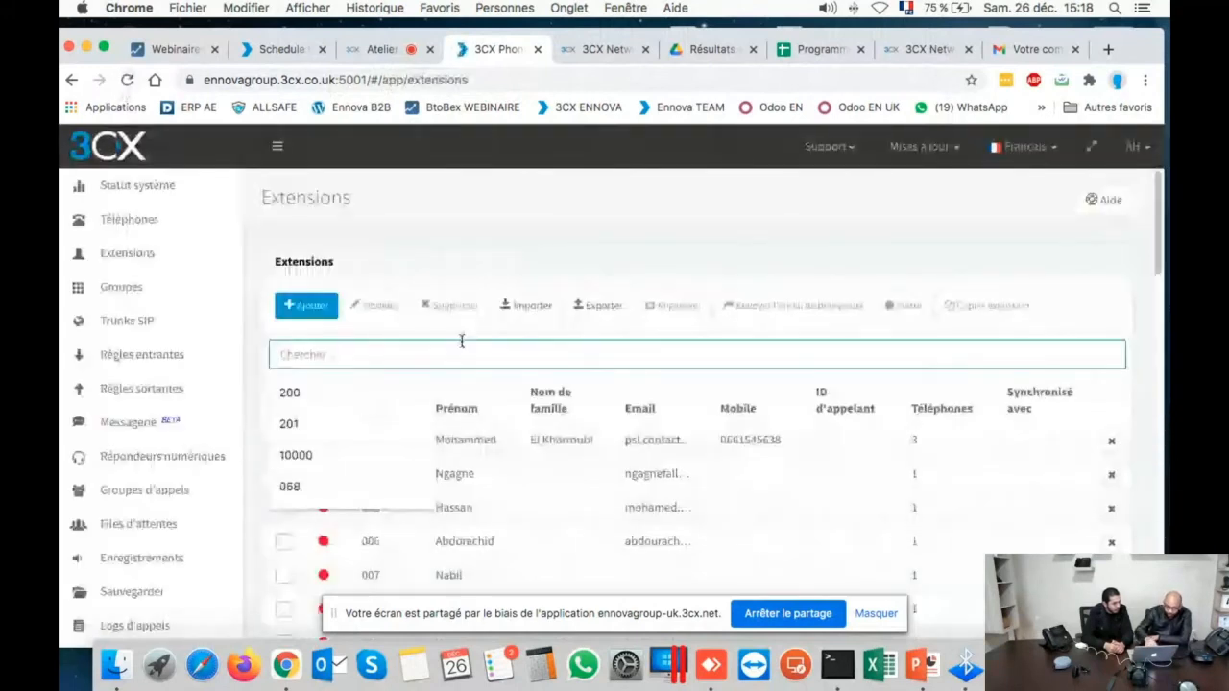
text(311)
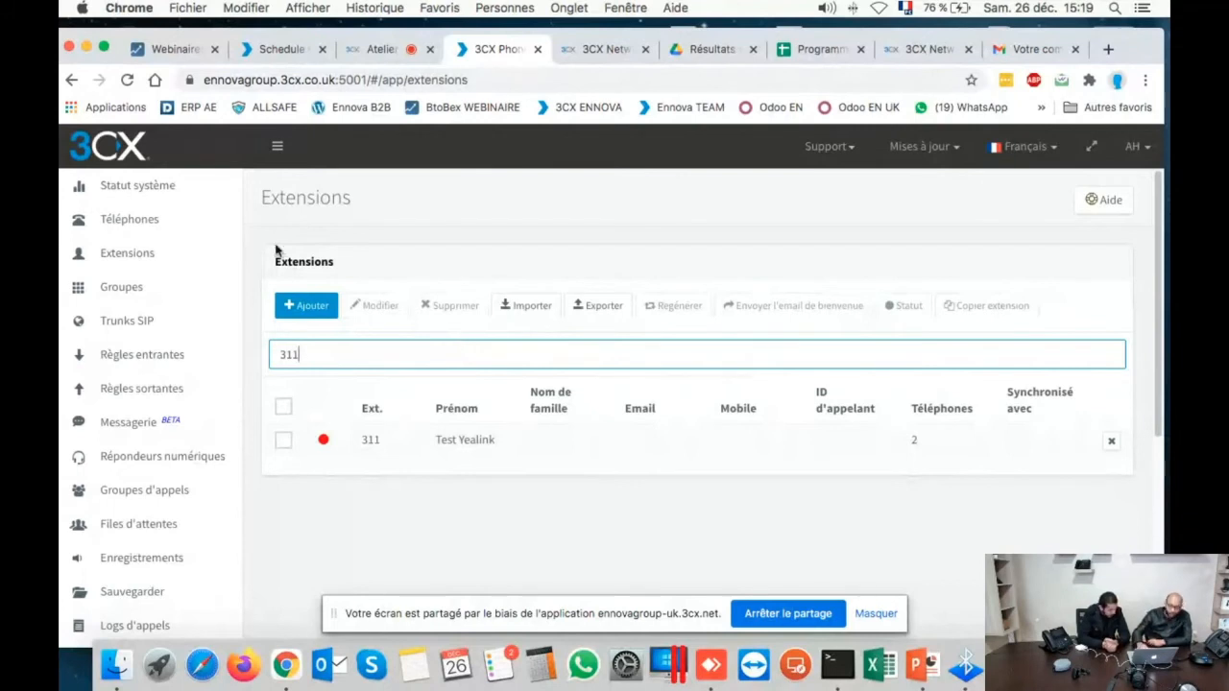
- Run a firmware update on extension 310's Fanvil X210, which is already at 1.10.15
click(70, 219)
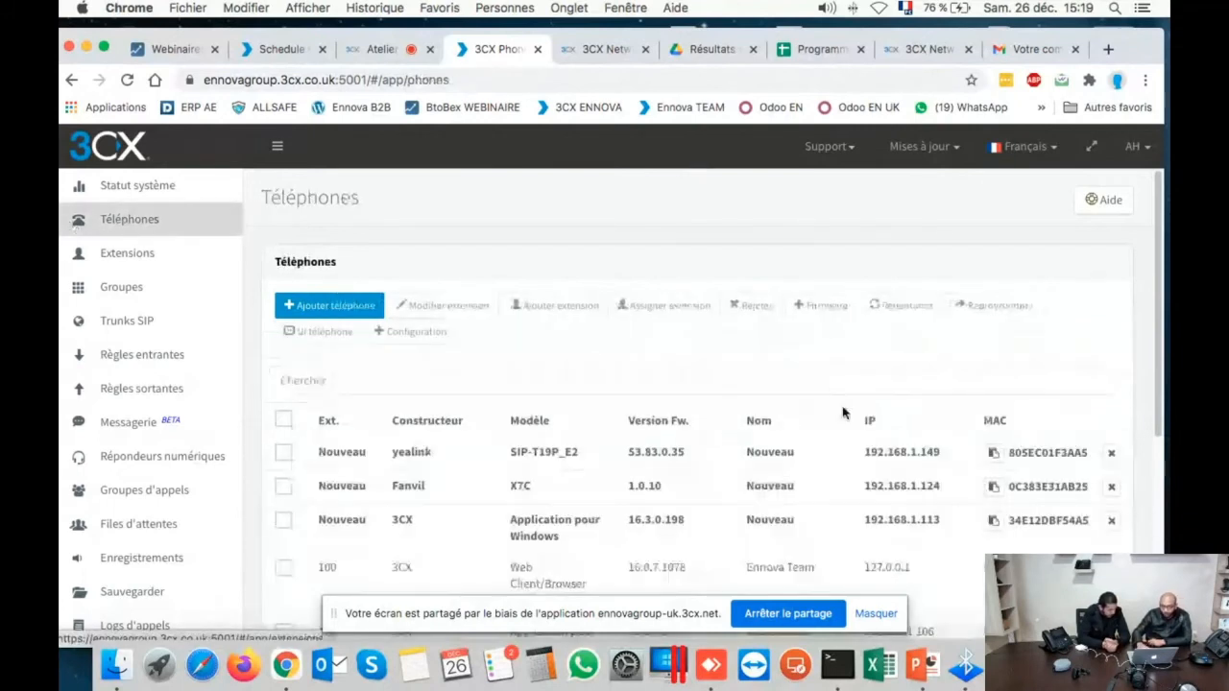
scroll(843, 413, down, 5)
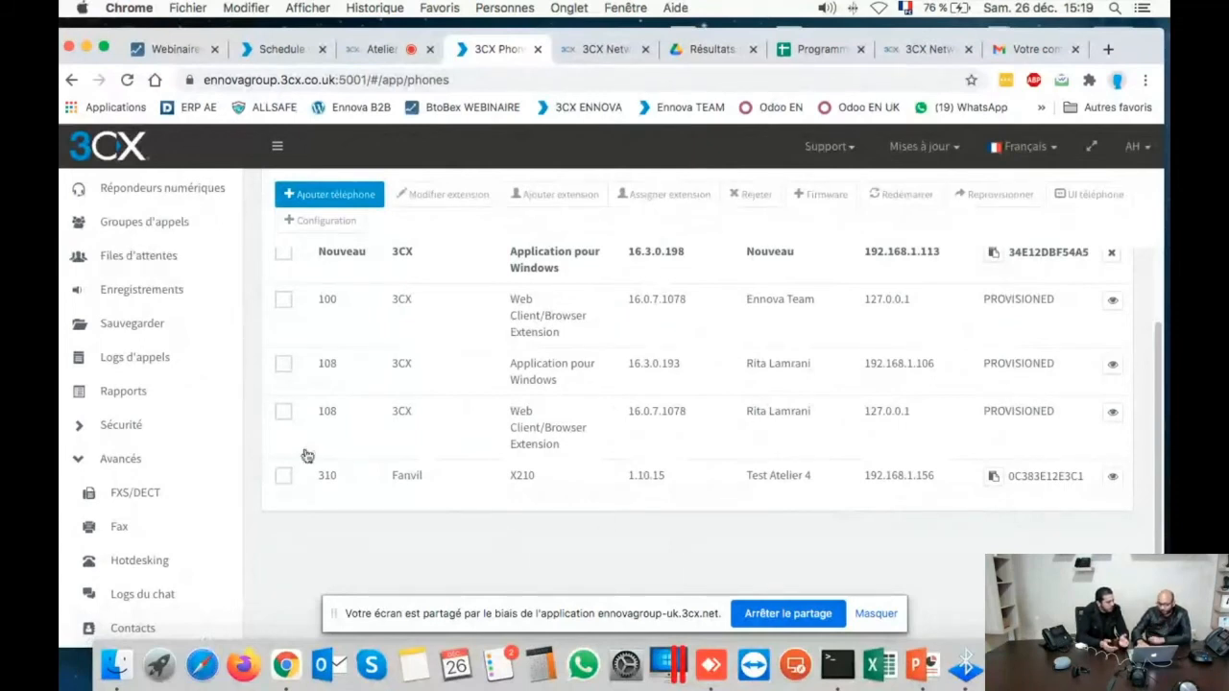
click(283, 476)
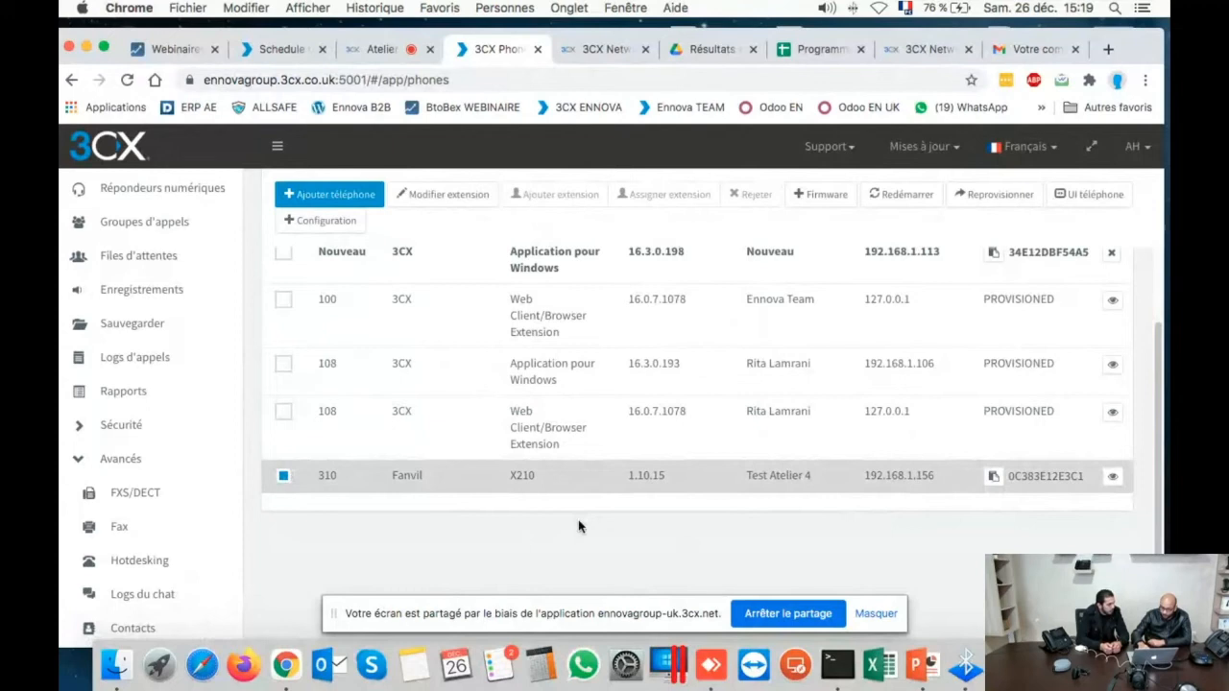
scroll(578, 521, up, 1)
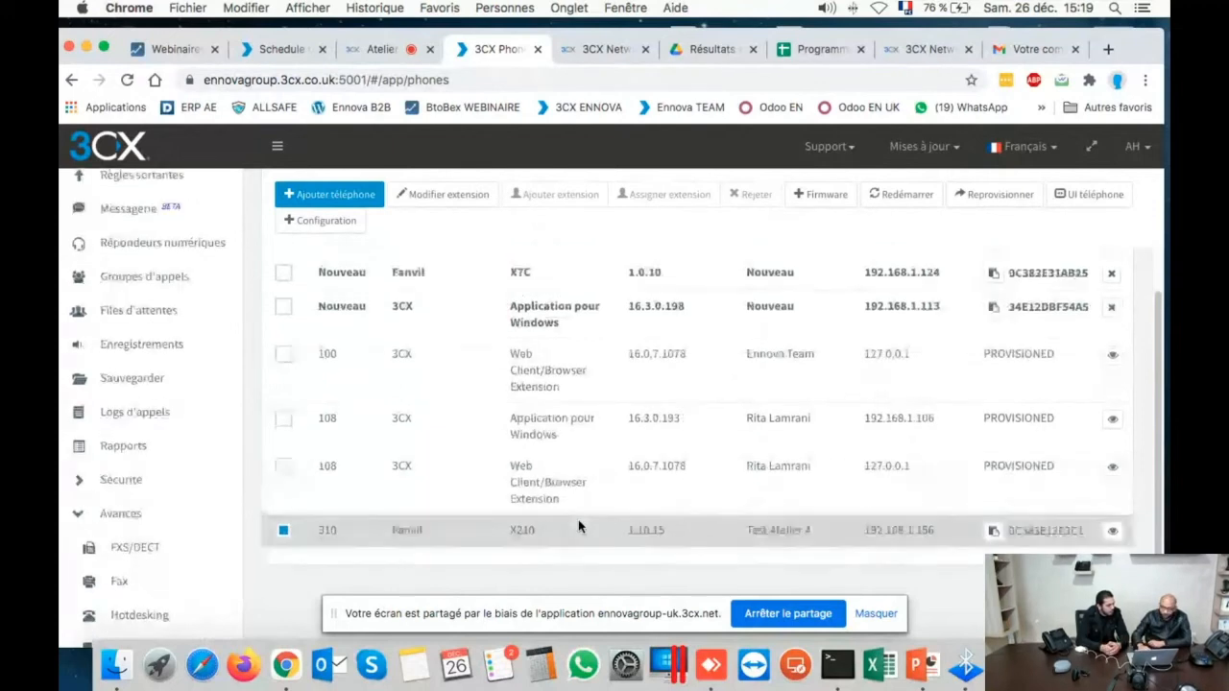
scroll(578, 520, down, 2)
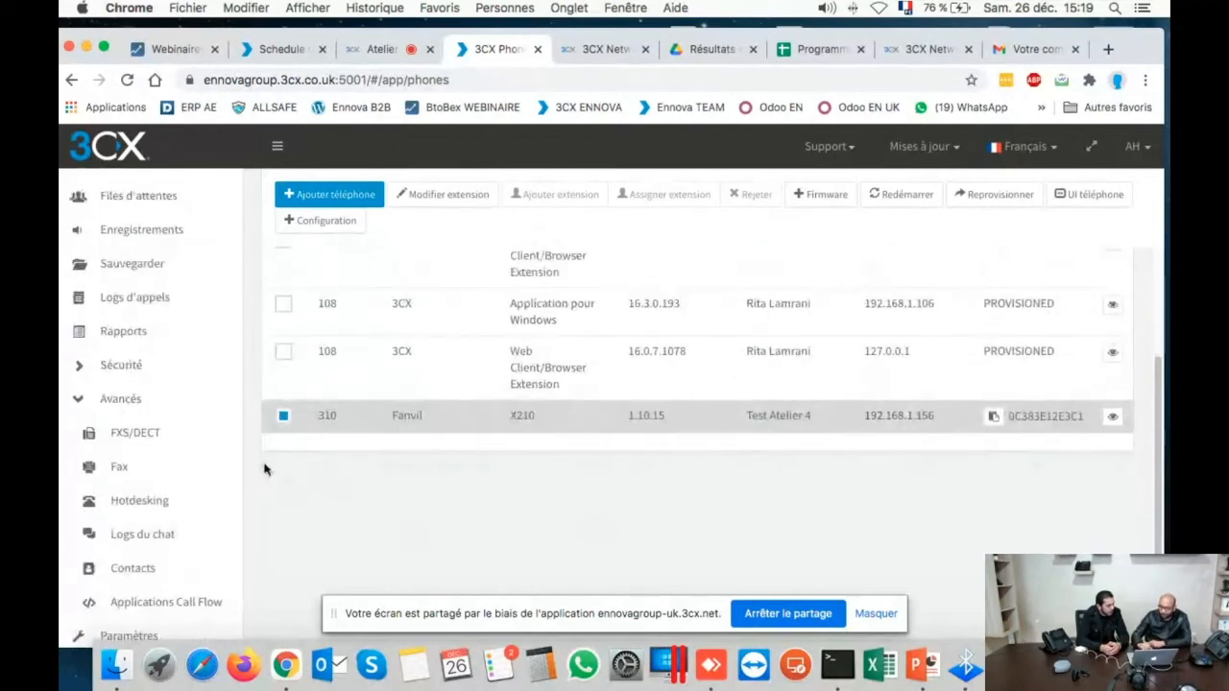
scroll(335, 460, up, 5)
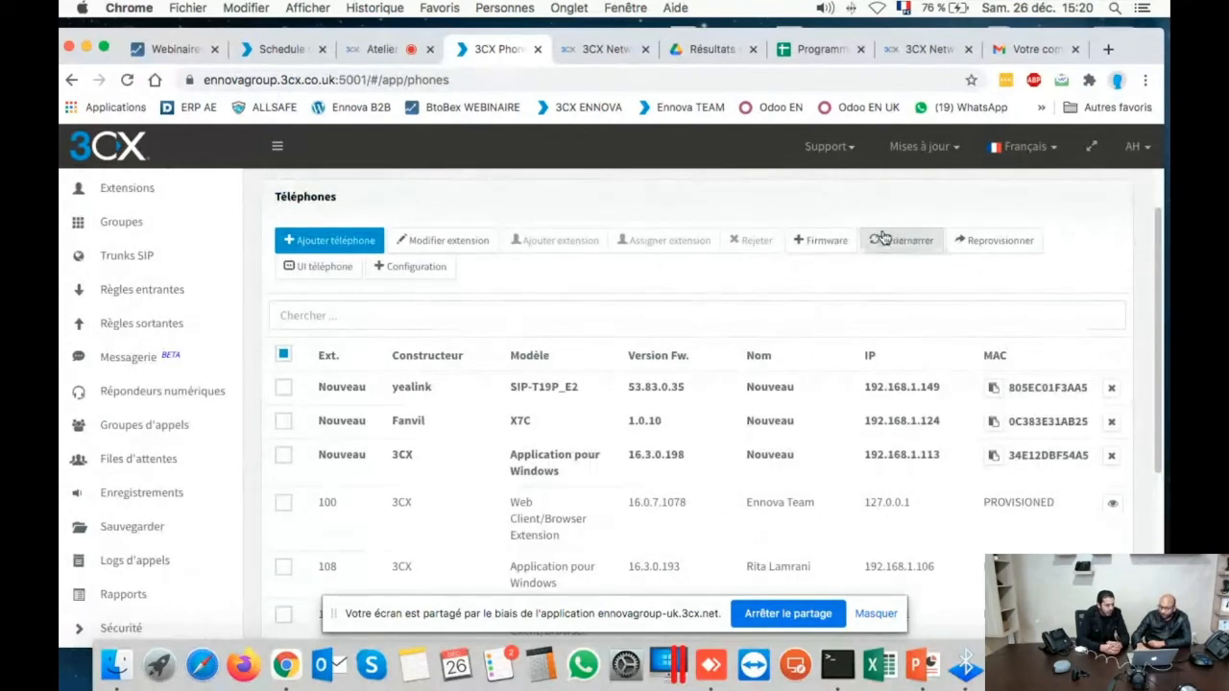
click(814, 244)
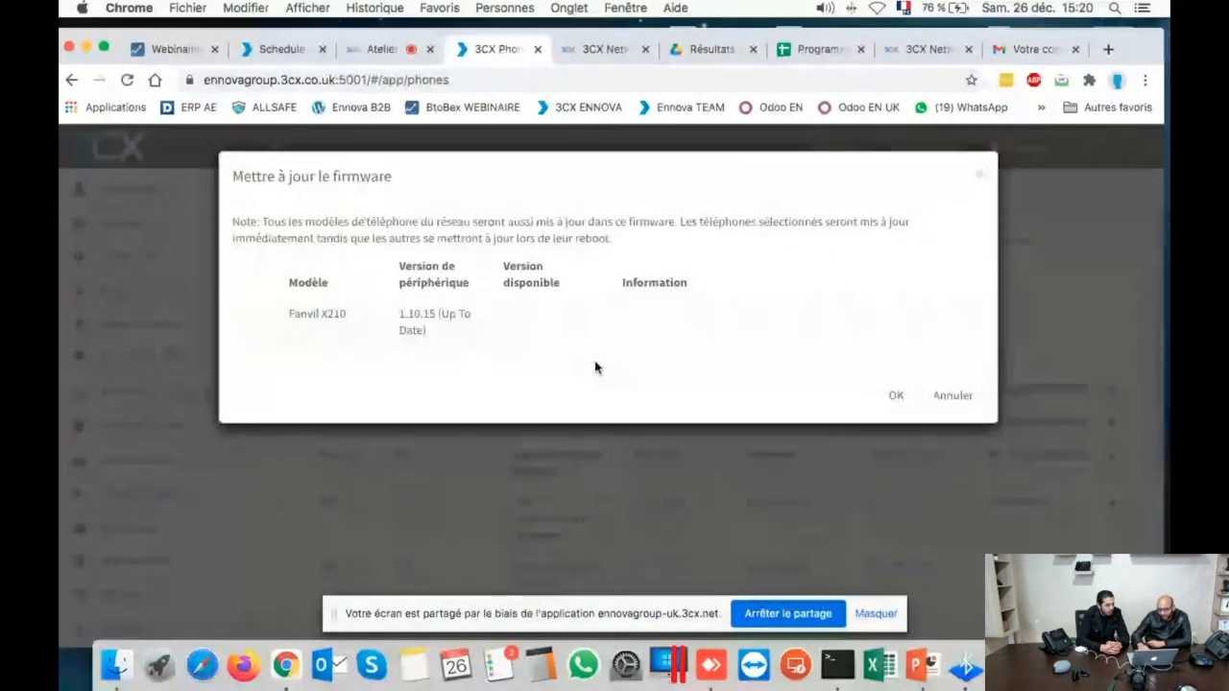
click(893, 396)
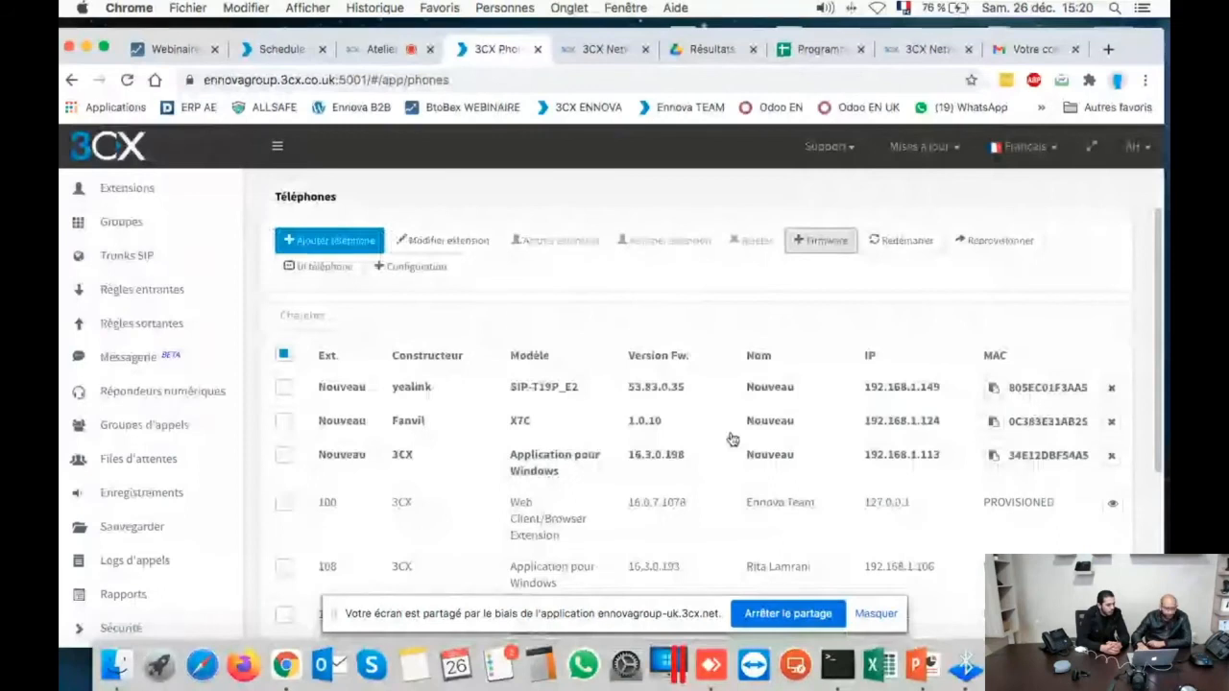
scroll(732, 438, down, 3)
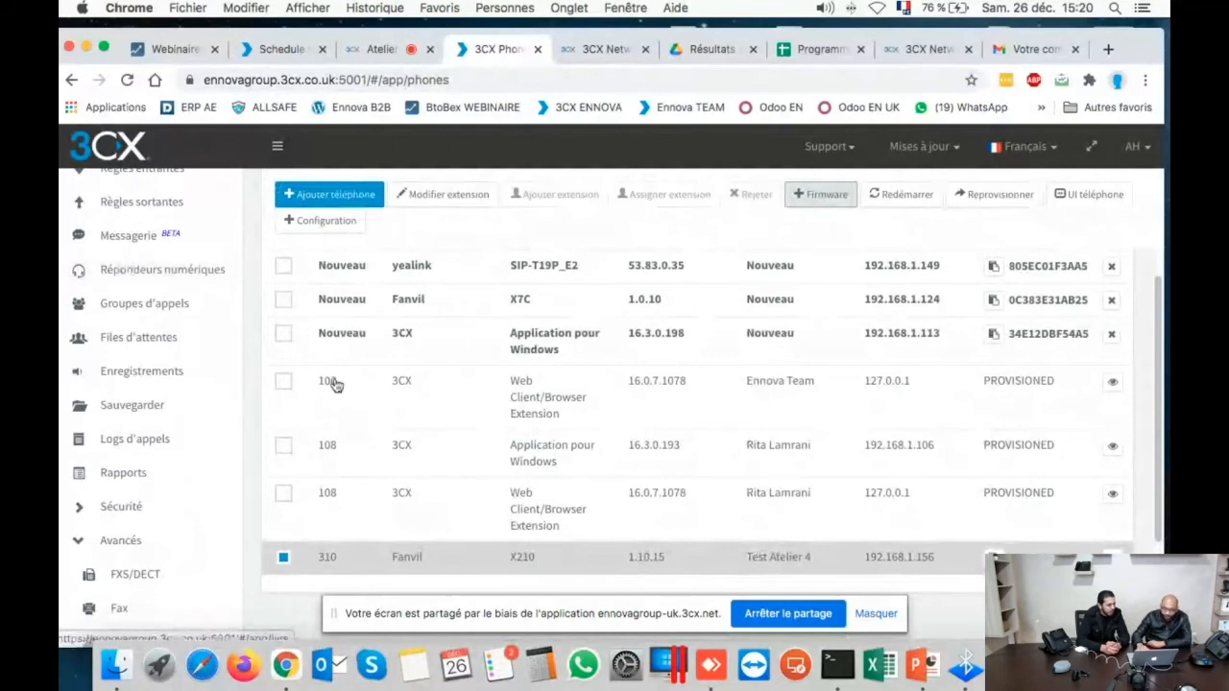
scroll(335, 382, up, 4)
- Search the Extensions list for 311 and open Test Yealink's settings
click(94, 240)
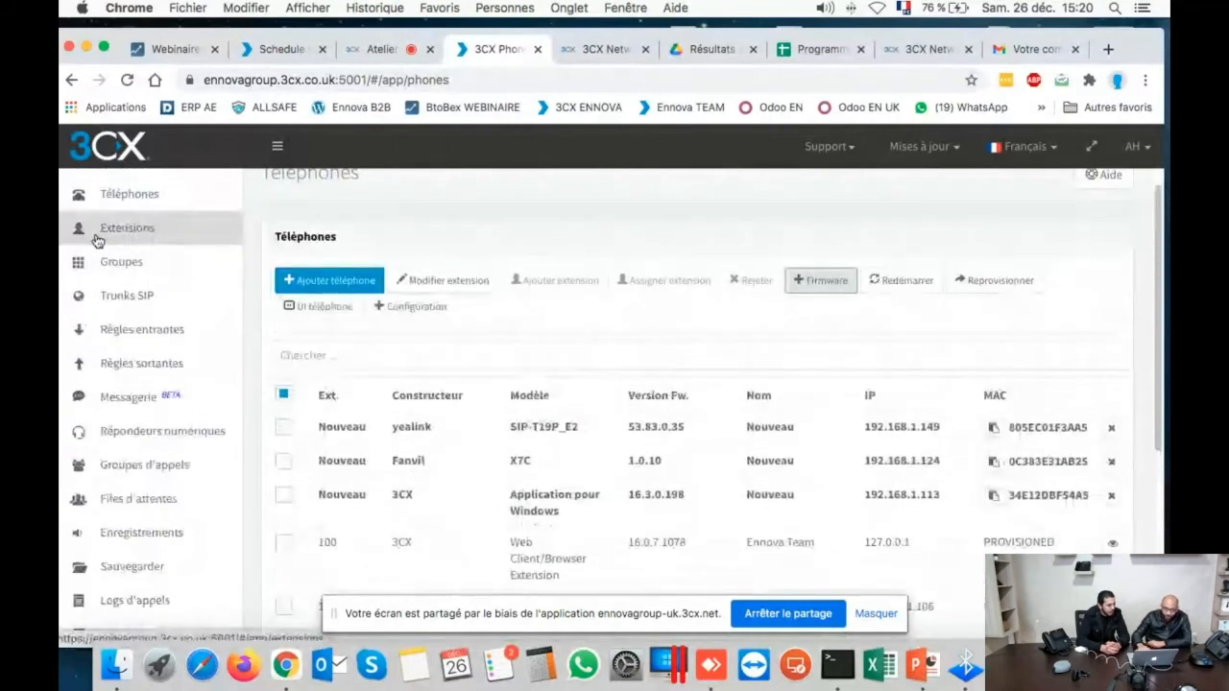
click(362, 330)
text(311)
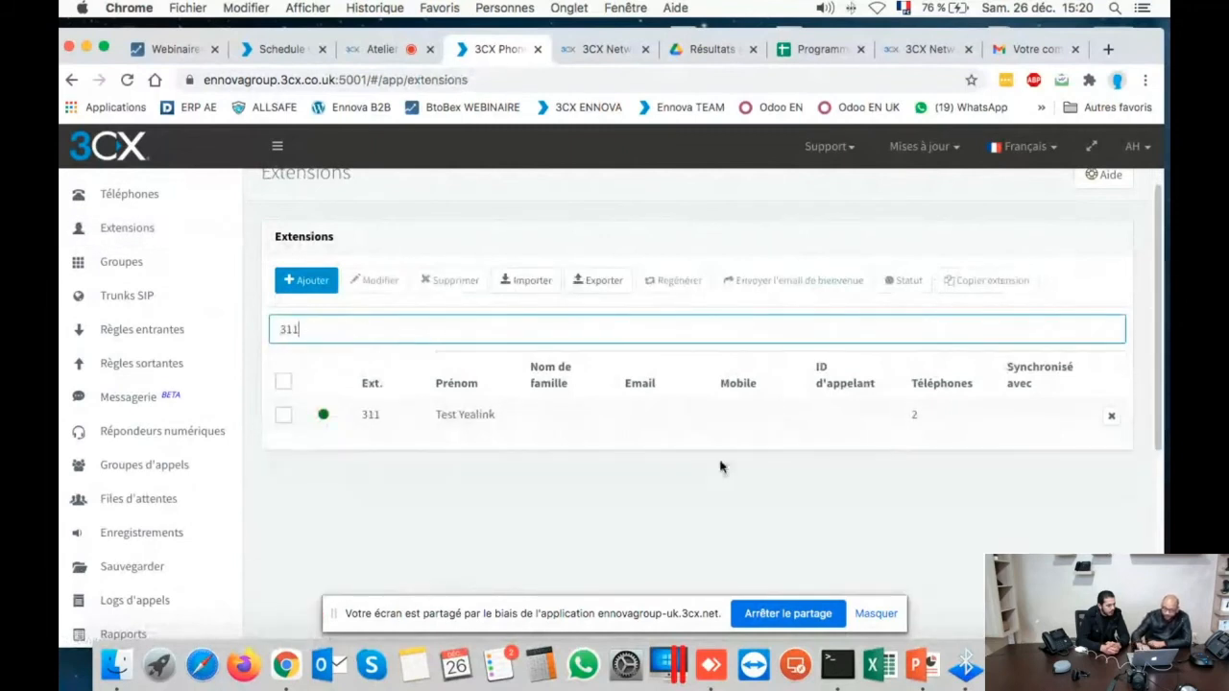
double_click(455, 417)
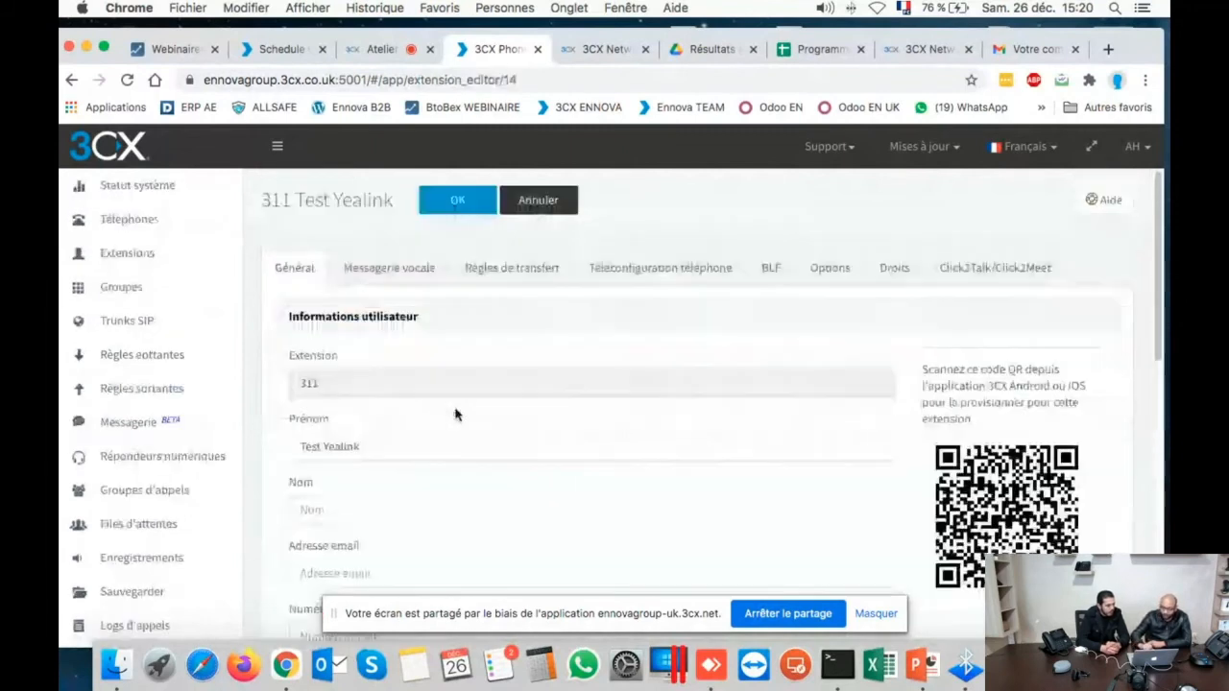
- Tick the Yealink SIP-T19P_E2 on extension 311 in Téléphones and open its web interface
click(103, 218)
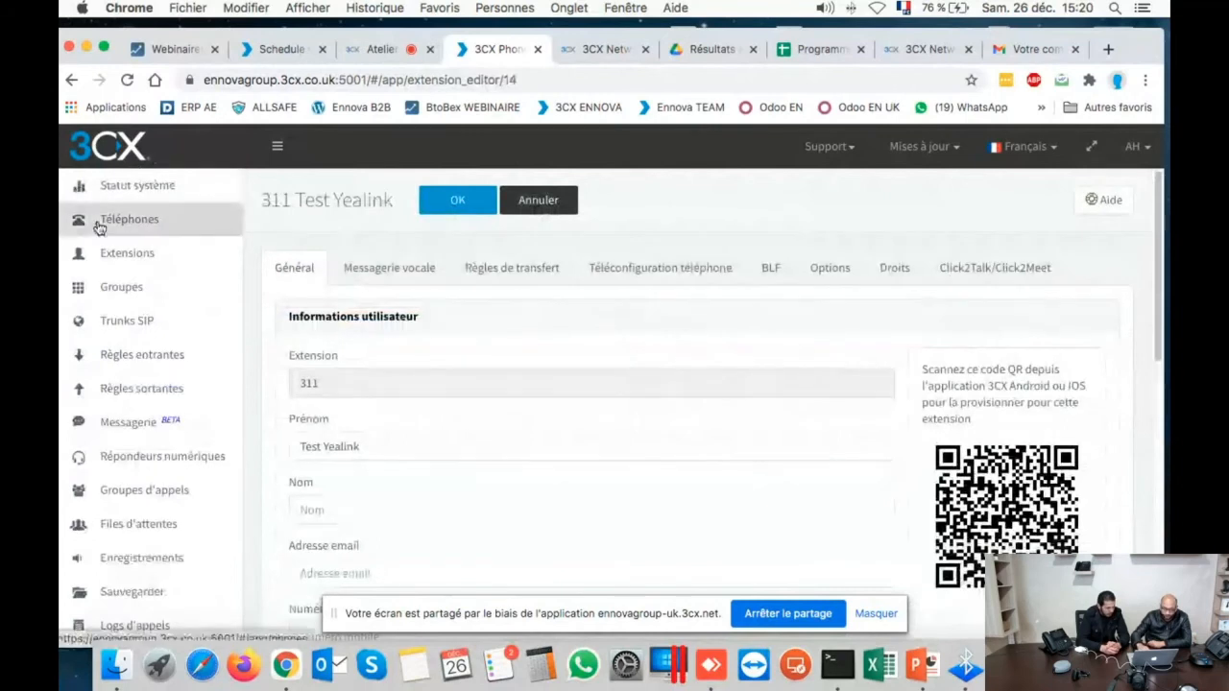
scroll(452, 418, down, 6)
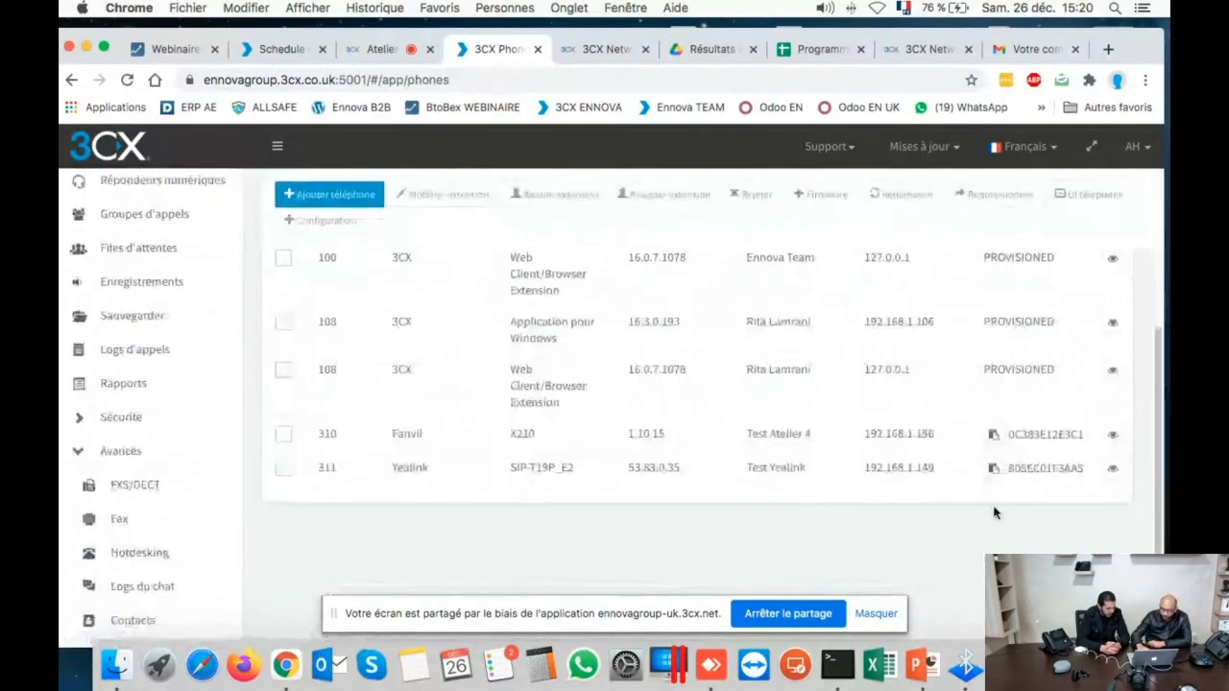
click(284, 467)
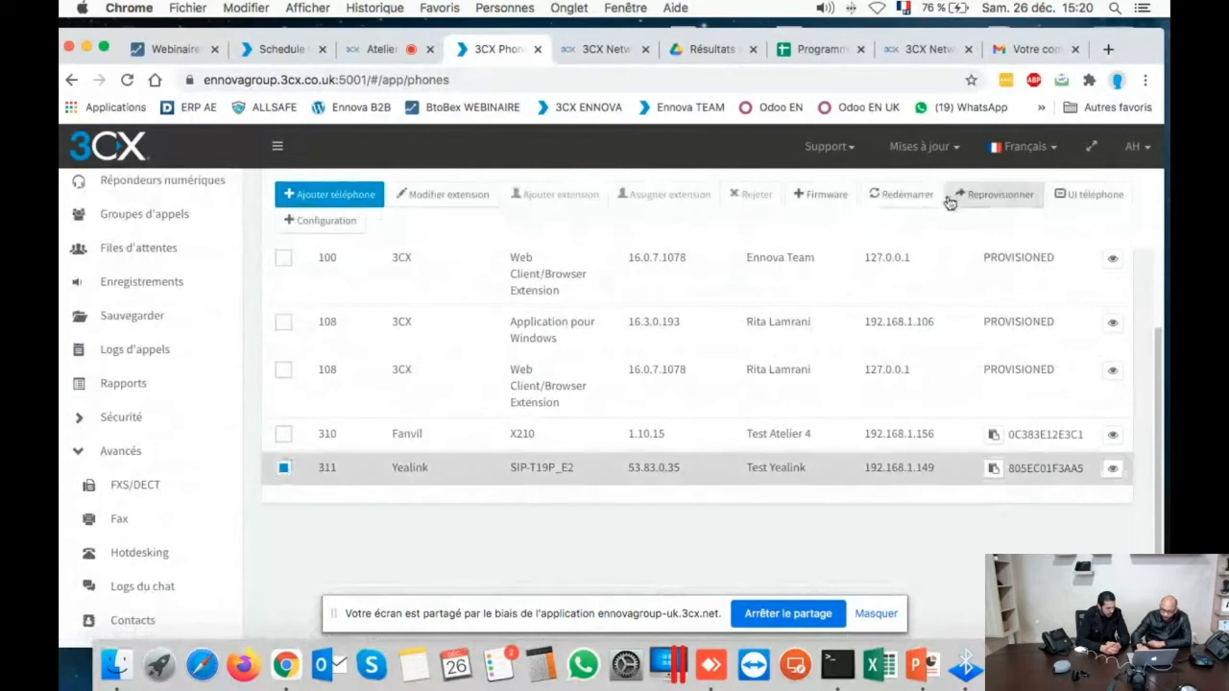
click(1070, 195)
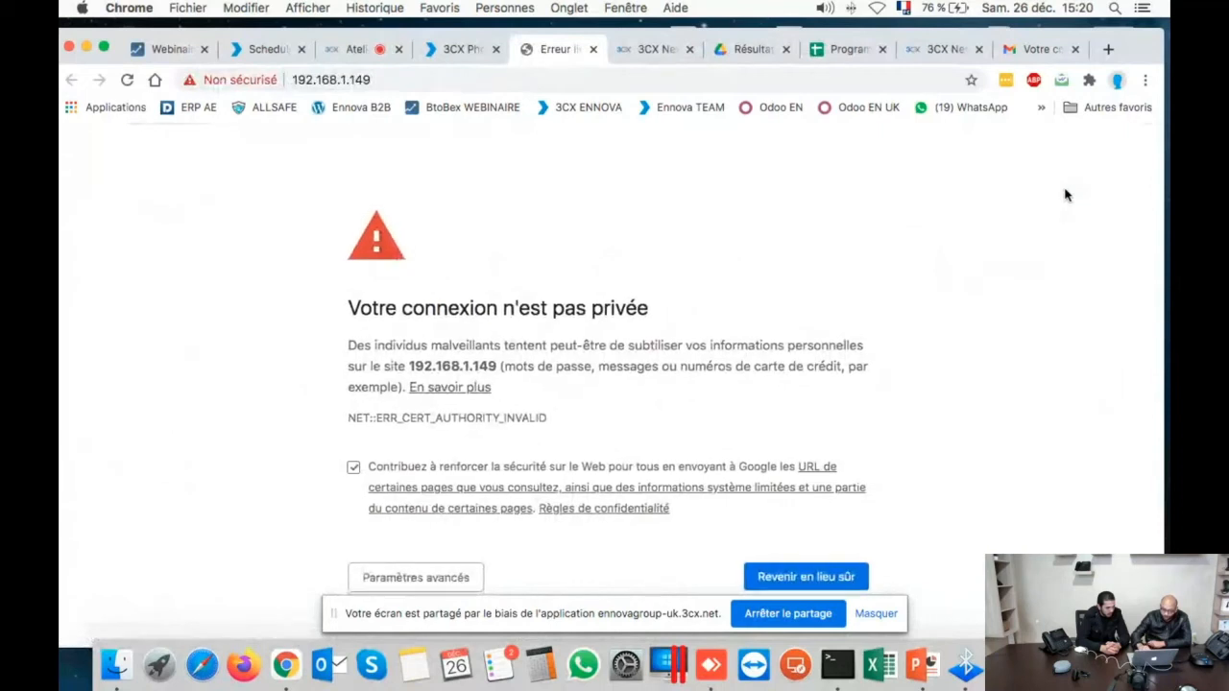
- Bypass Chrome's privacy warning and continue to 192.168.1.149
click(416, 578)
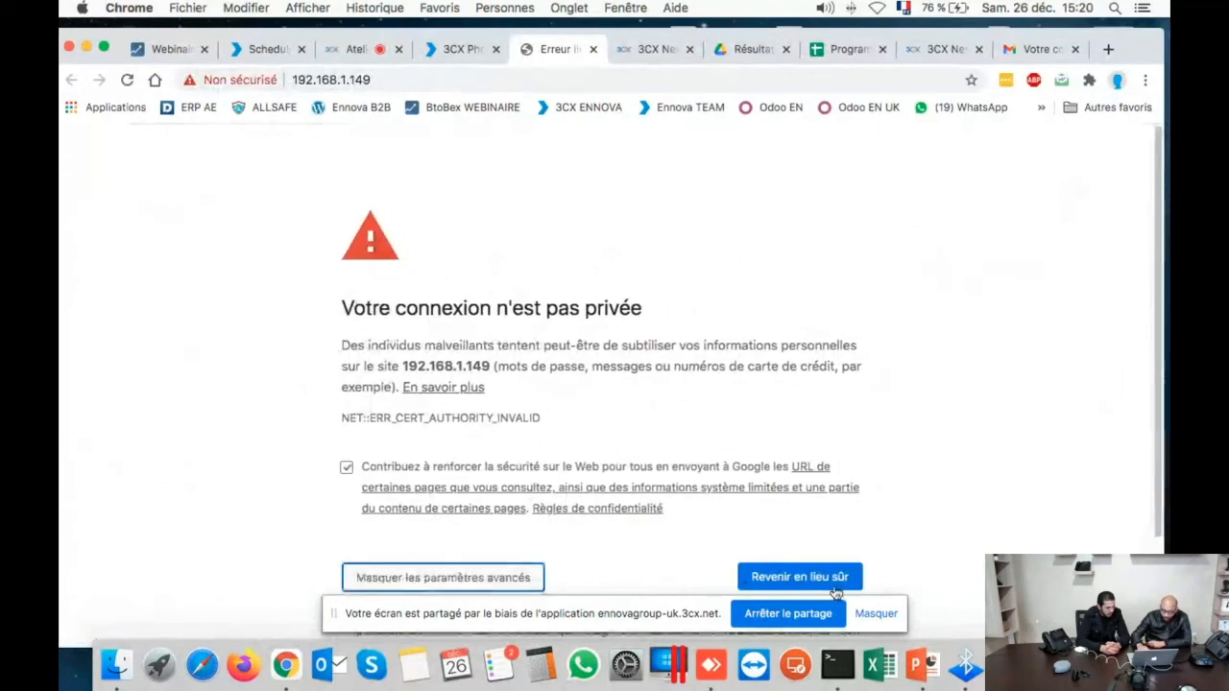
scroll(598, 429, down, 3)
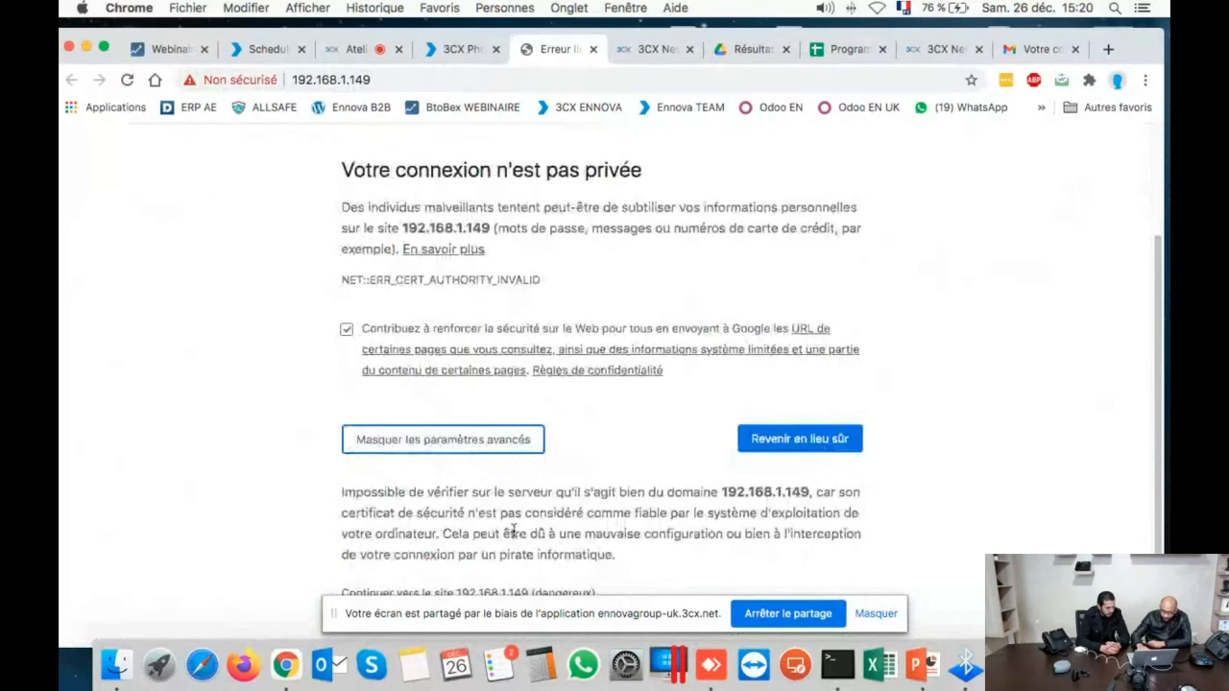
click(462, 592)
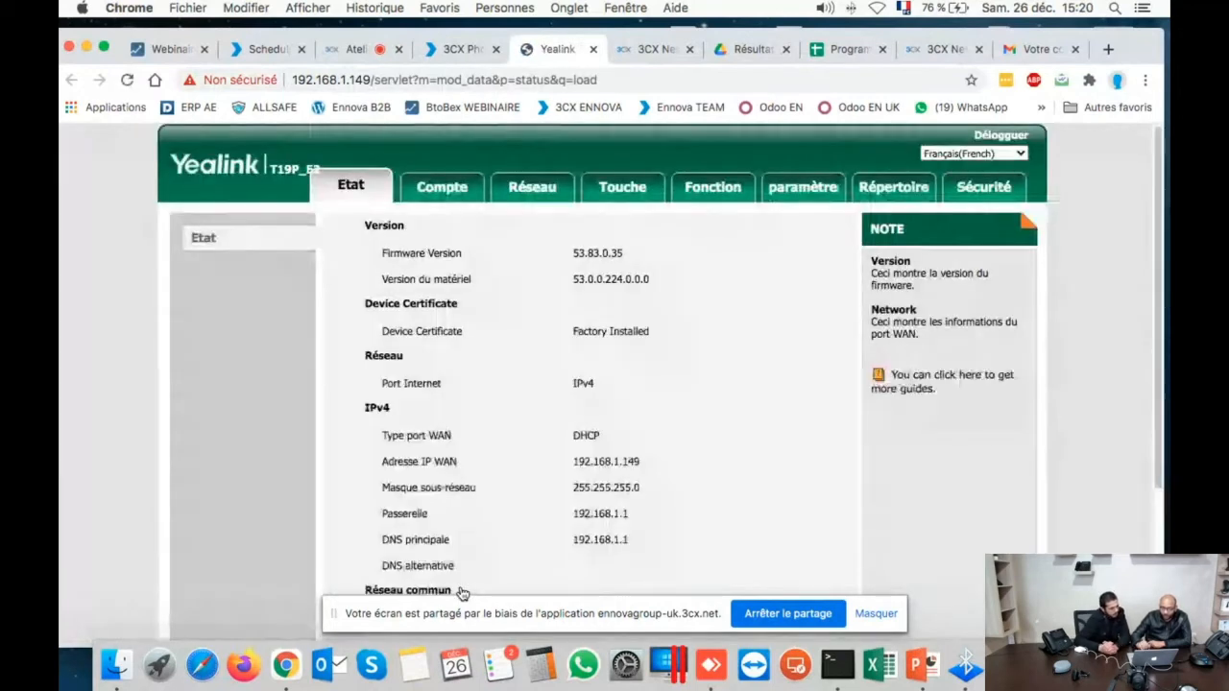
- Confirm account 311 is registered under Compte, then view Touche with SoftKey 2 as 3CX PBook
scroll(461, 592, down, 3)
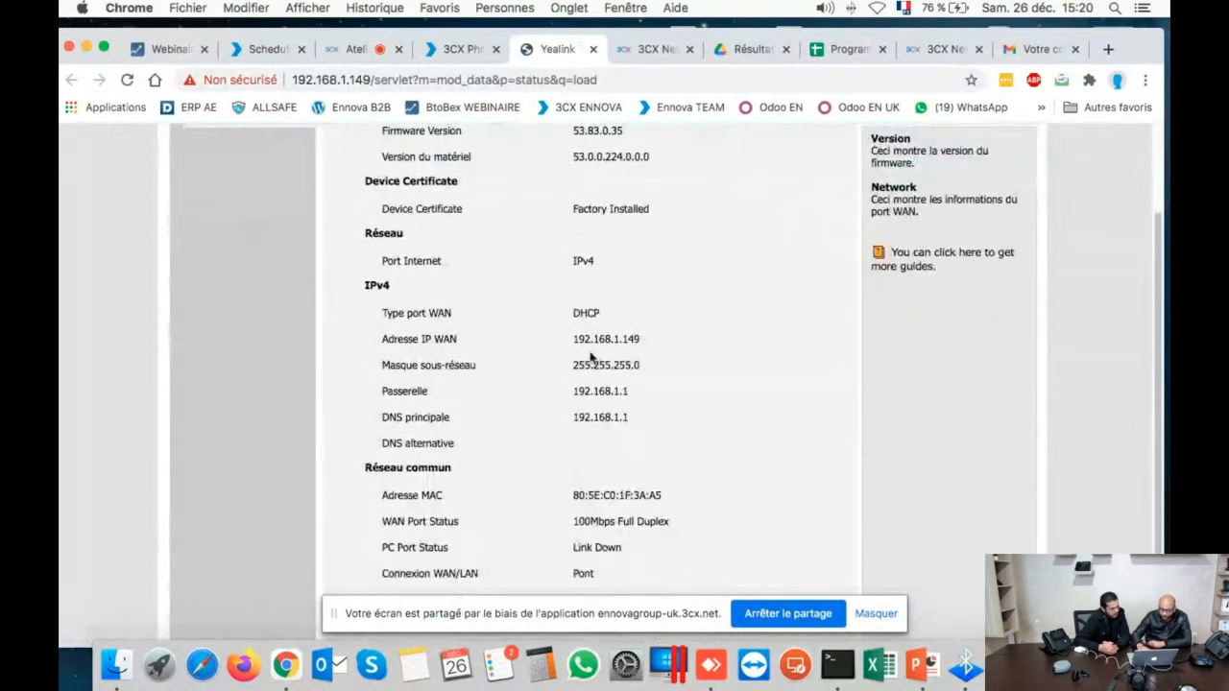
scroll(534, 293, up, 3)
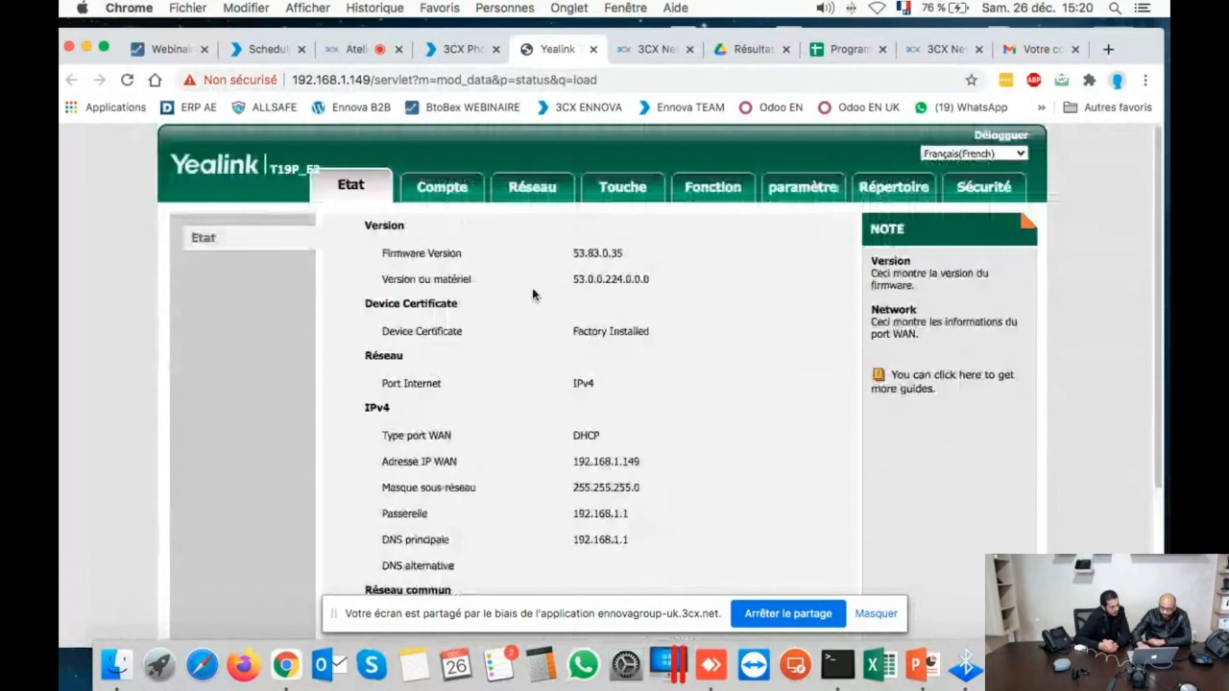
click(441, 187)
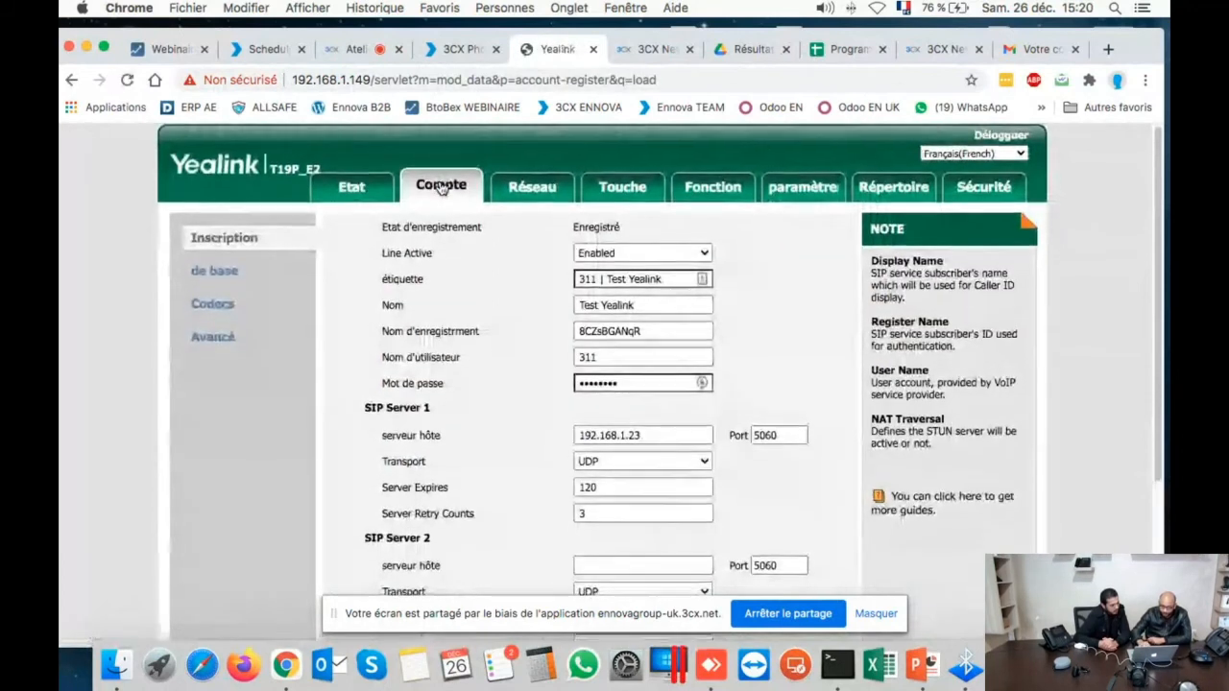
scroll(442, 187, down, 5)
scroll(441, 187, down, 1)
scroll(442, 189, up, 6)
click(624, 189)
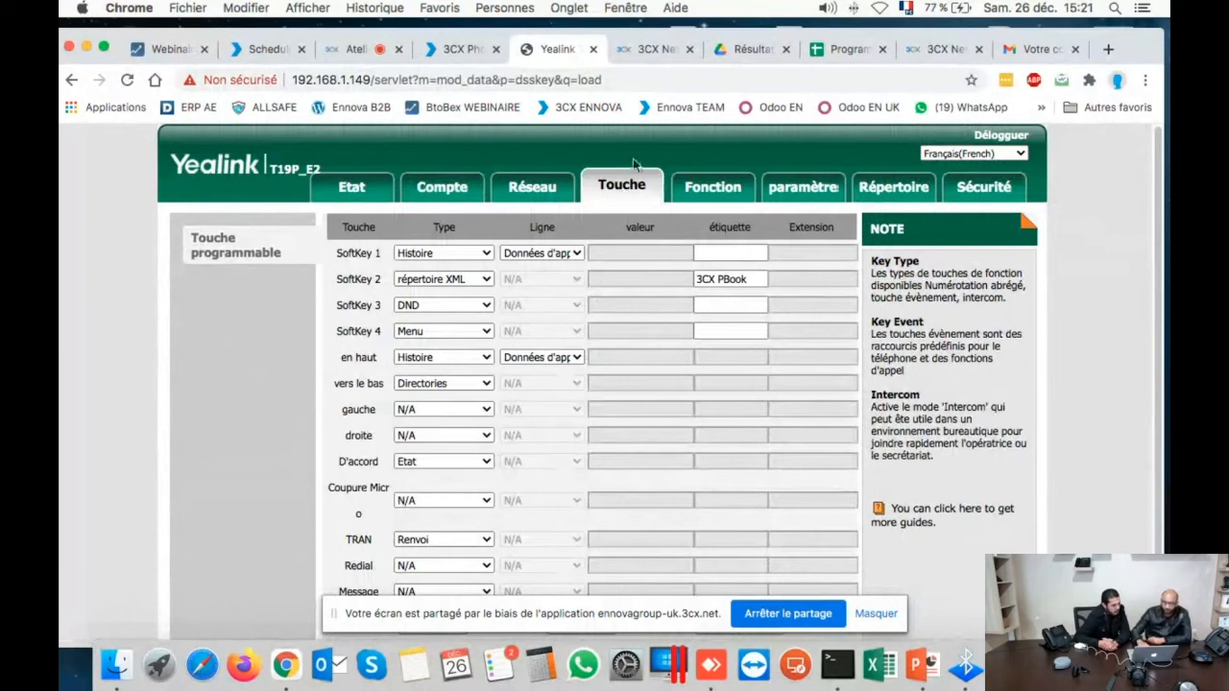
- Close the Yealink page and return to the Atelier meeting tab
click(595, 53)
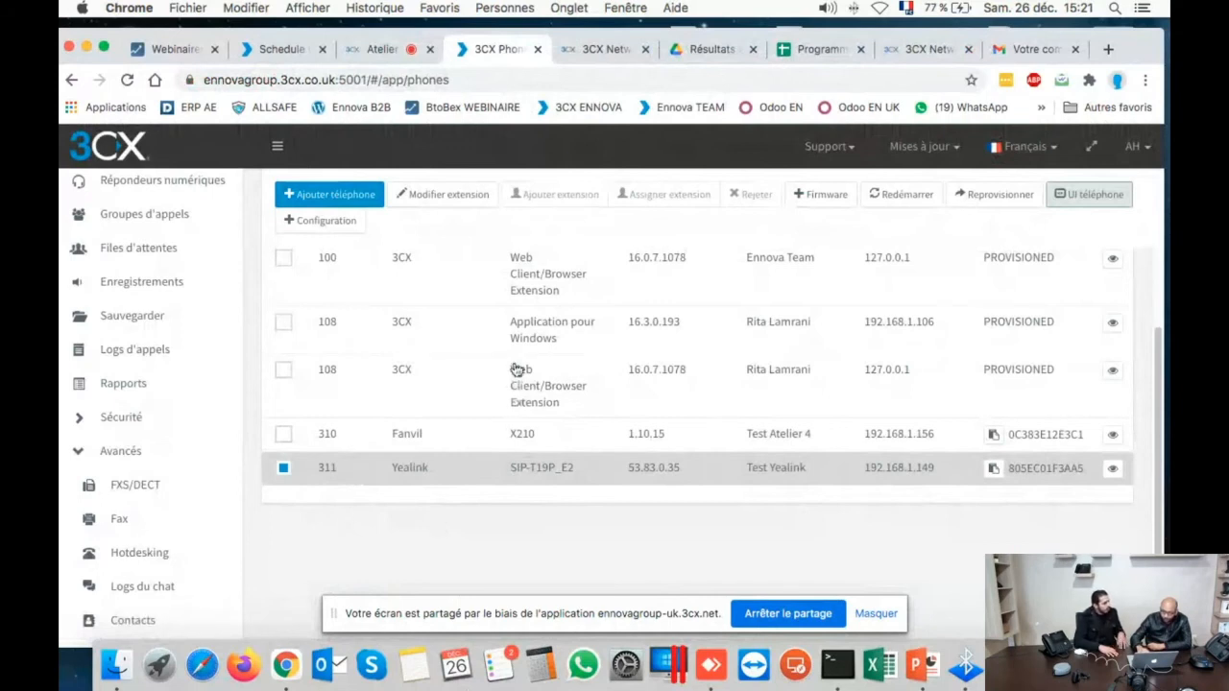
scroll(517, 370, up, 1)
scroll(516, 370, up, 5)
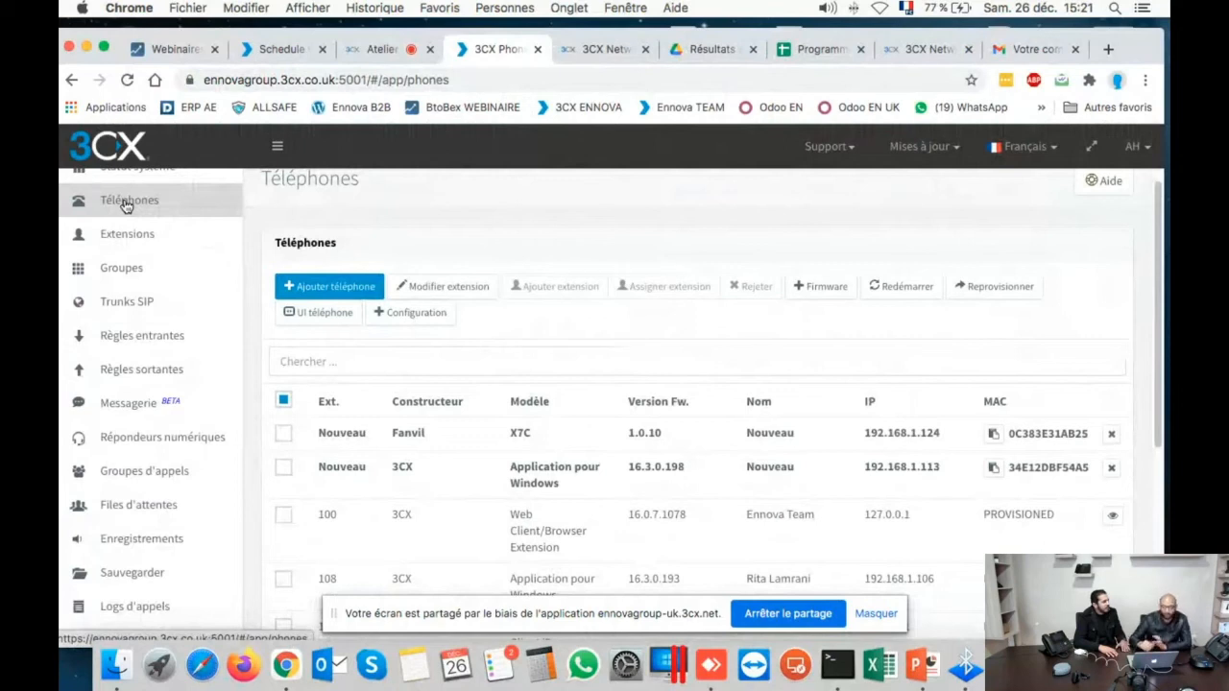
click(376, 49)
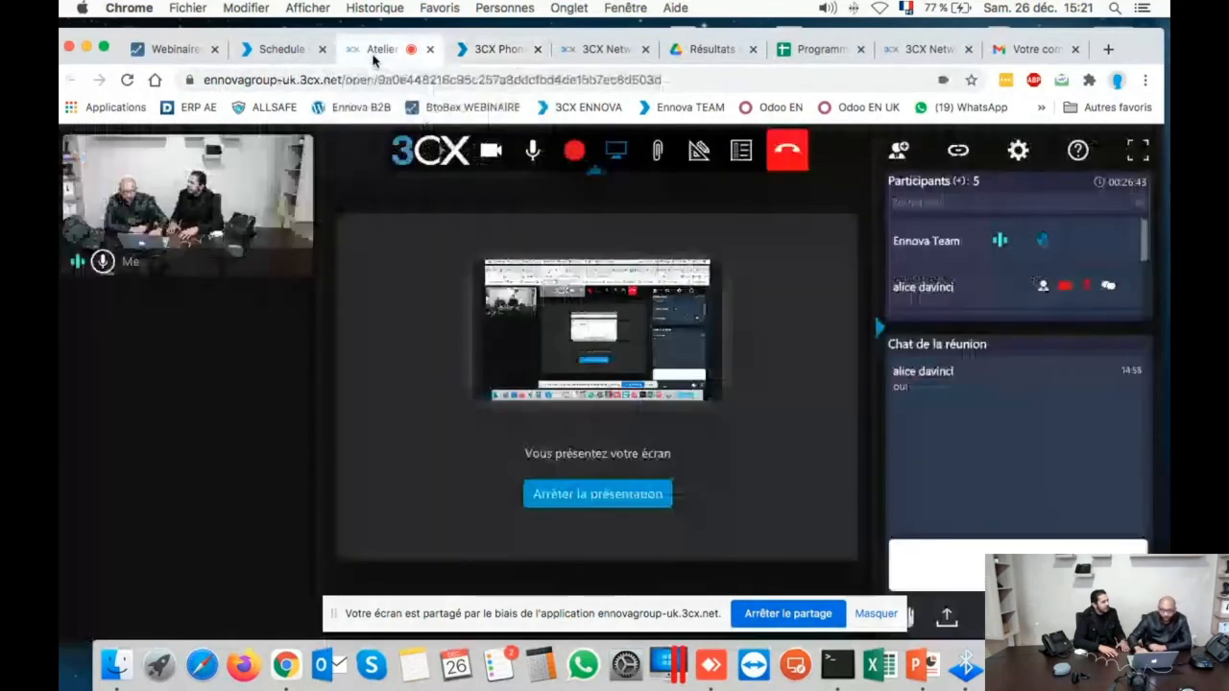
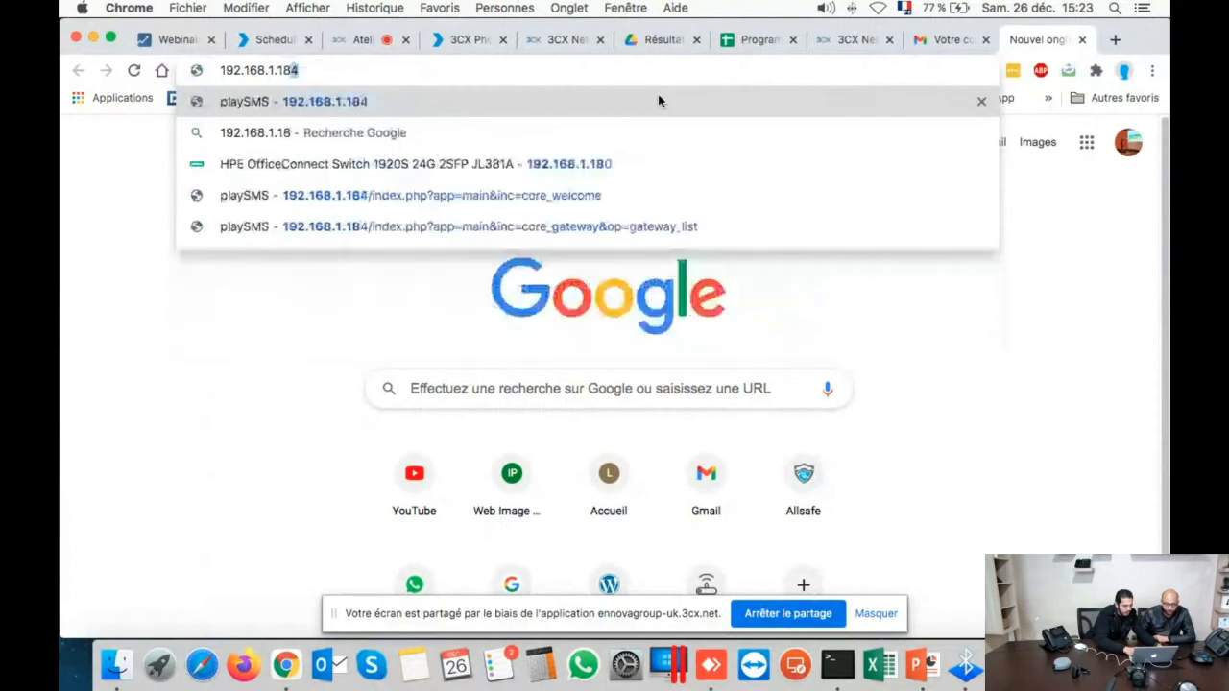
- Sign in to the phone's web UI at 192.168.1.180 as admin and dismiss Chrome's password prompts
key(Return)
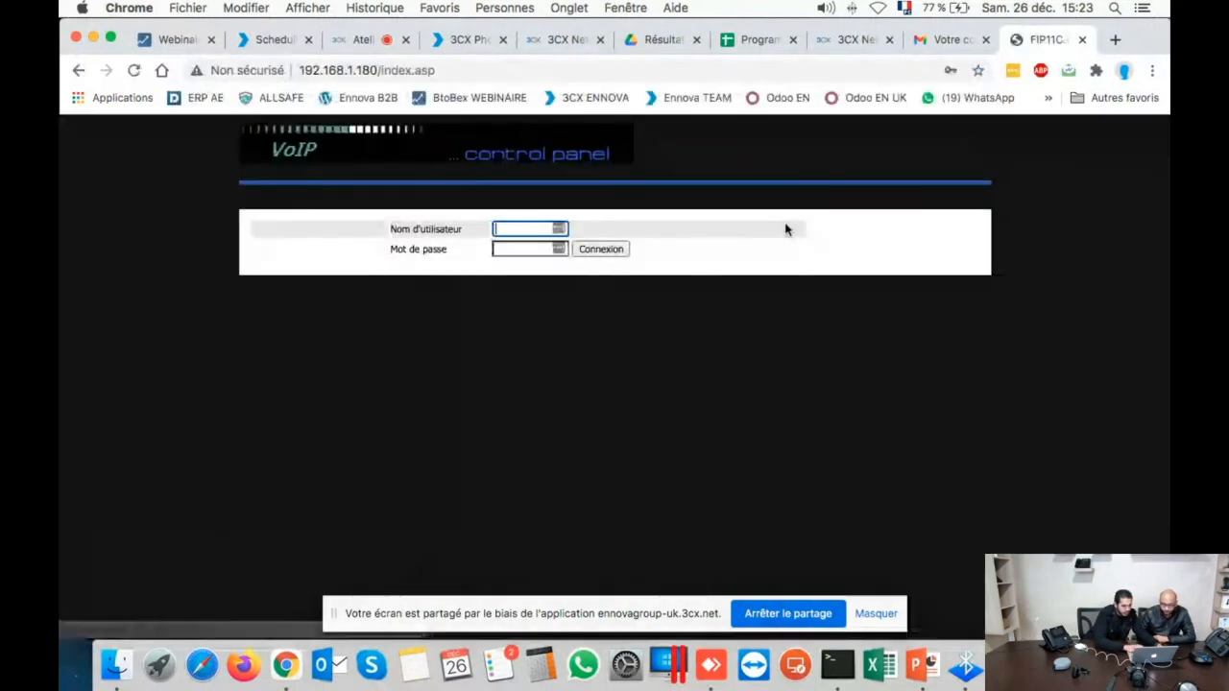
text(admin)
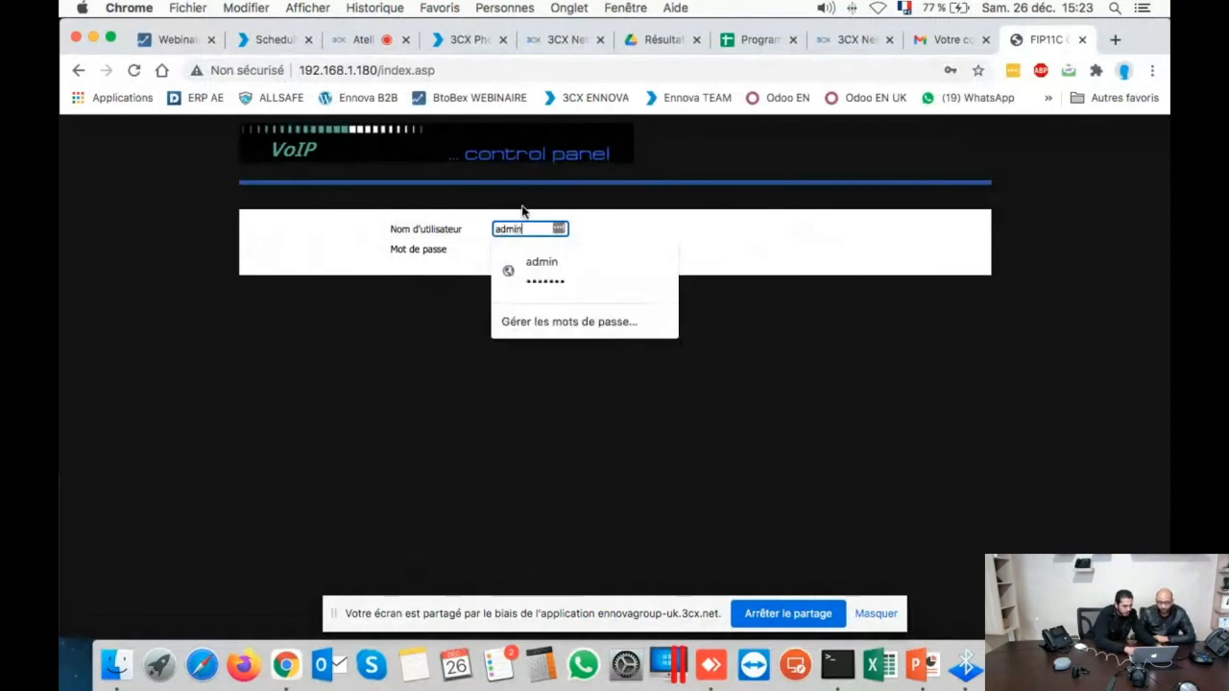
key(Tab)
text(*****)
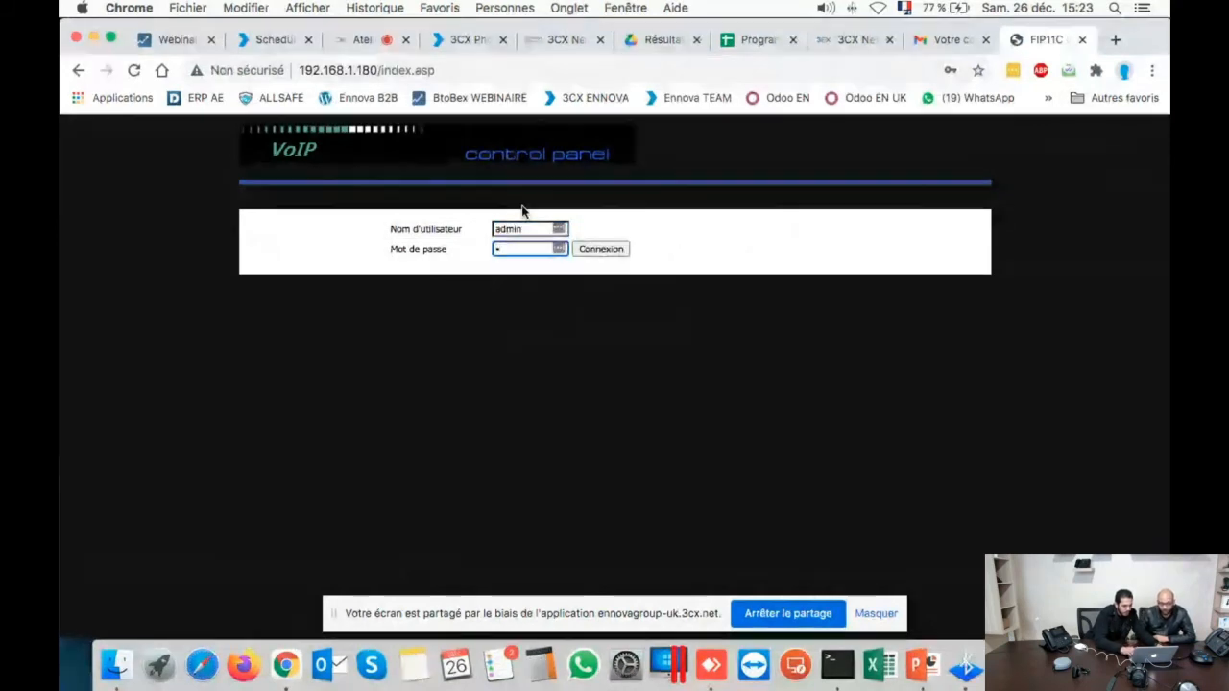
key(Return)
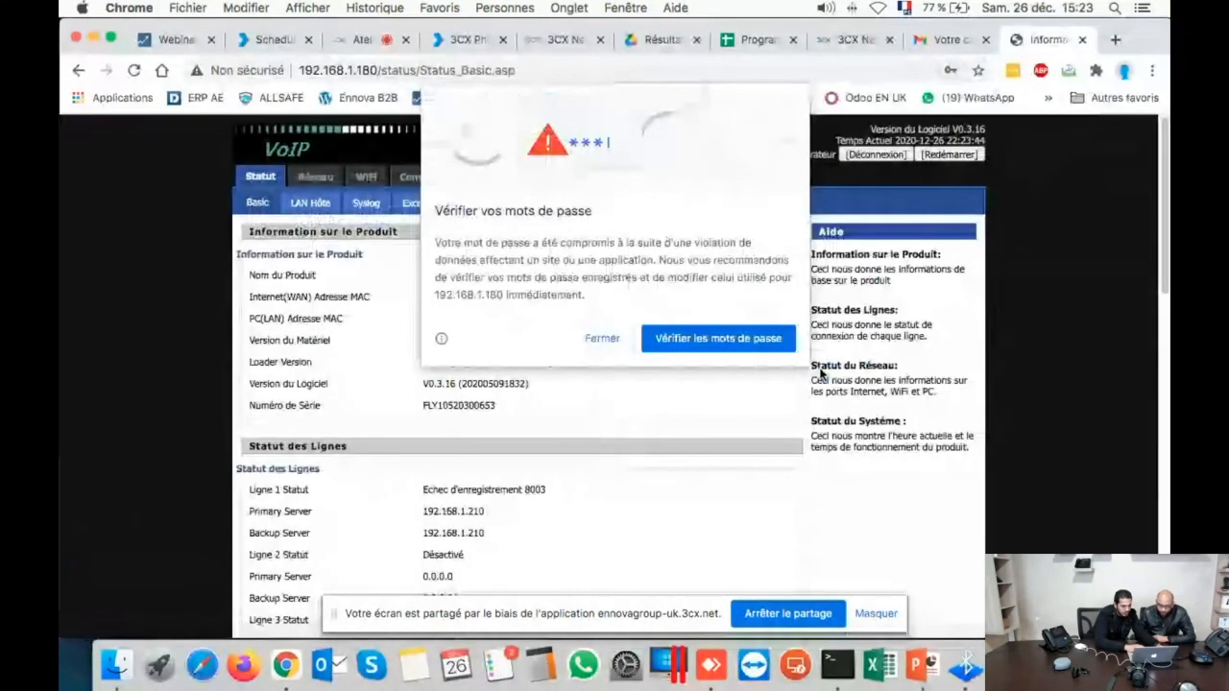
click(602, 339)
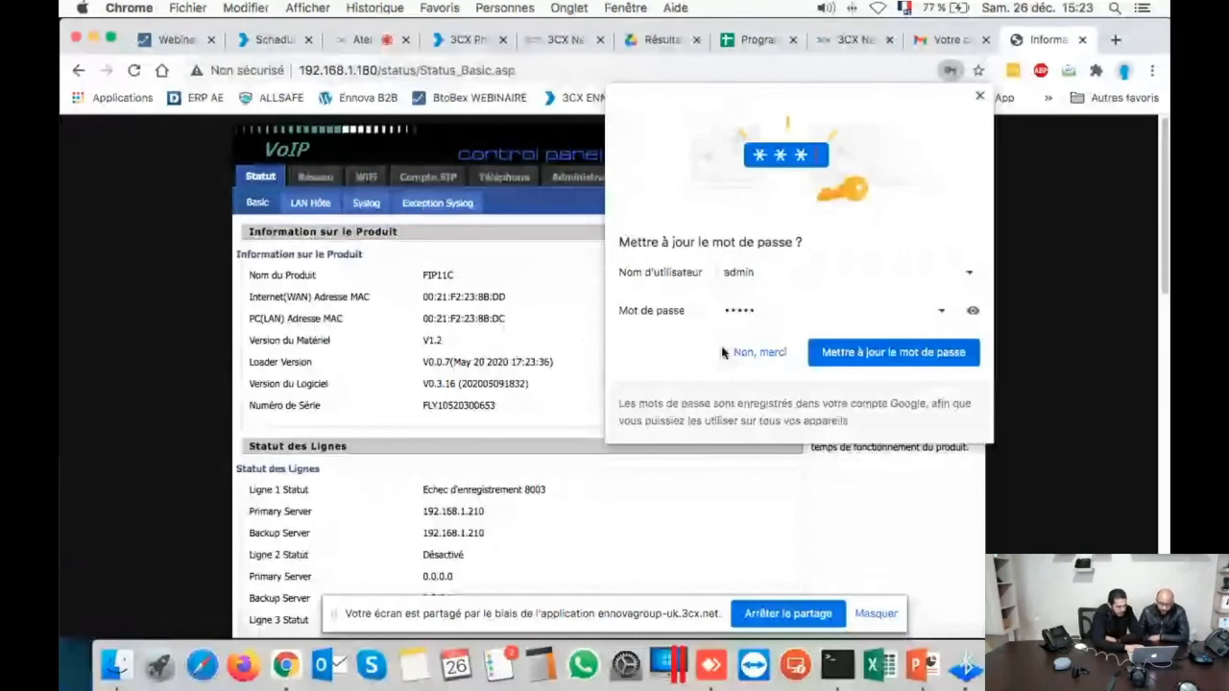
click(724, 352)
- Review the Statut page, where Line 1 shows a failed registration for 8003 on 192.168.1.210
scroll(500, 429, down, 1)
scroll(500, 428, down, 1)
scroll(500, 428, up, 3)
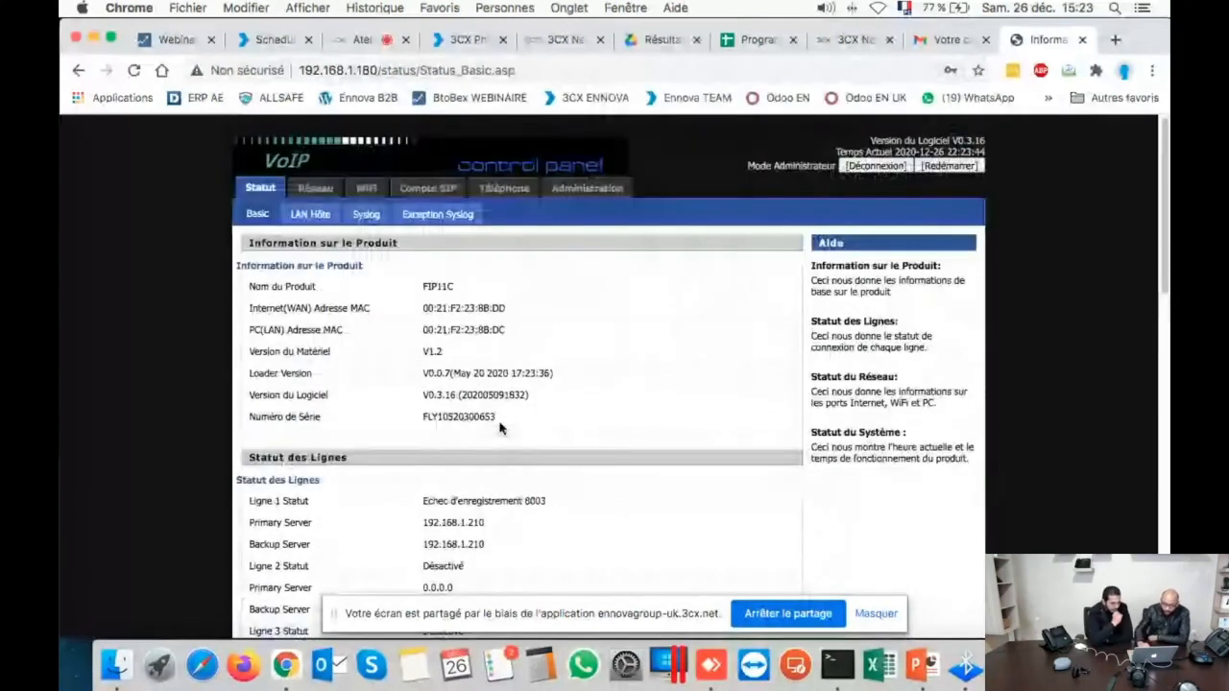
scroll(500, 428, down, 1)
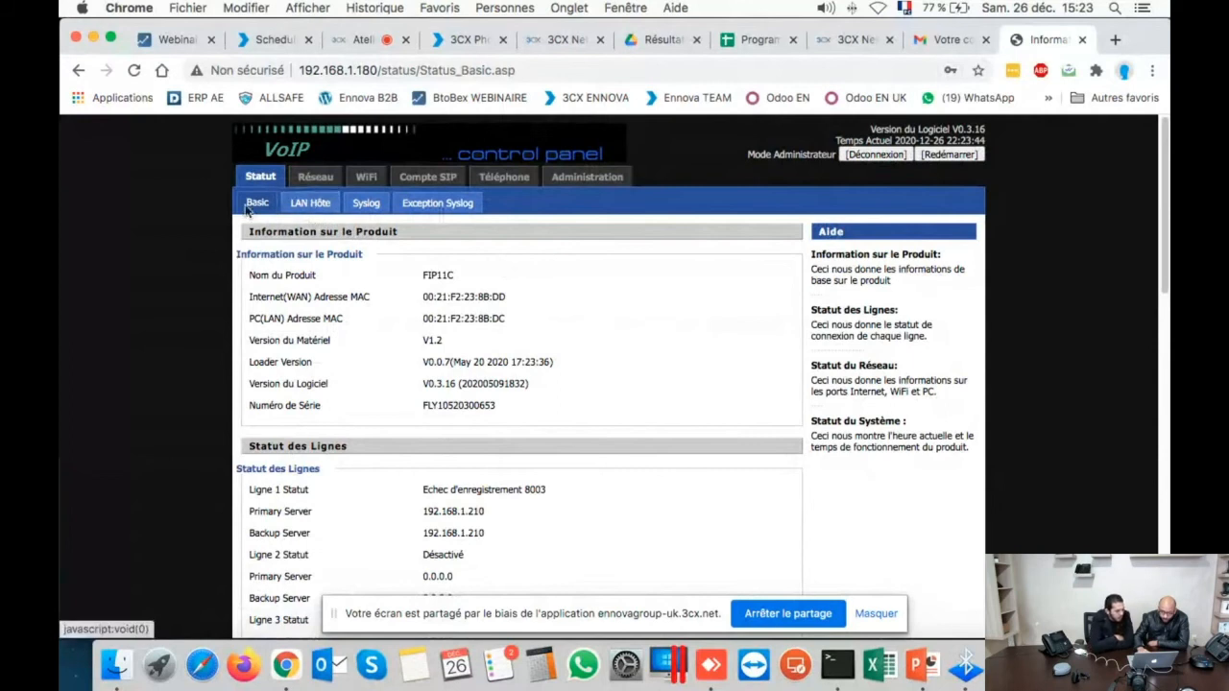
scroll(245, 581, down, 4)
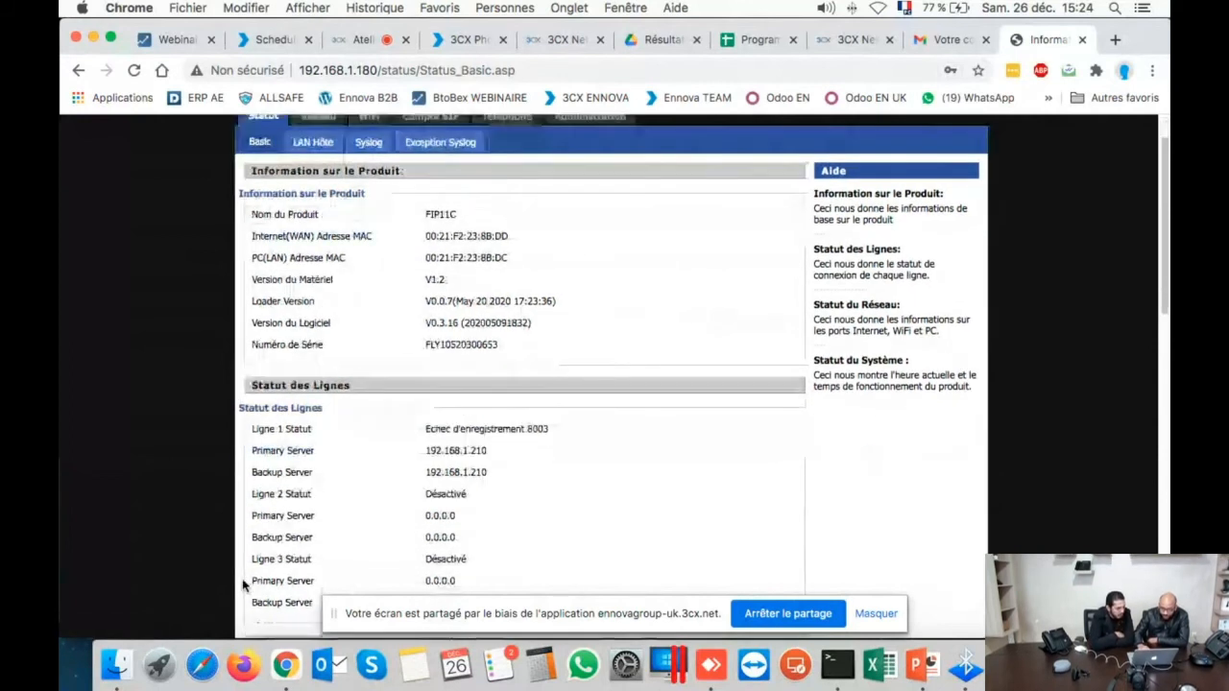
scroll(244, 585, down, 6)
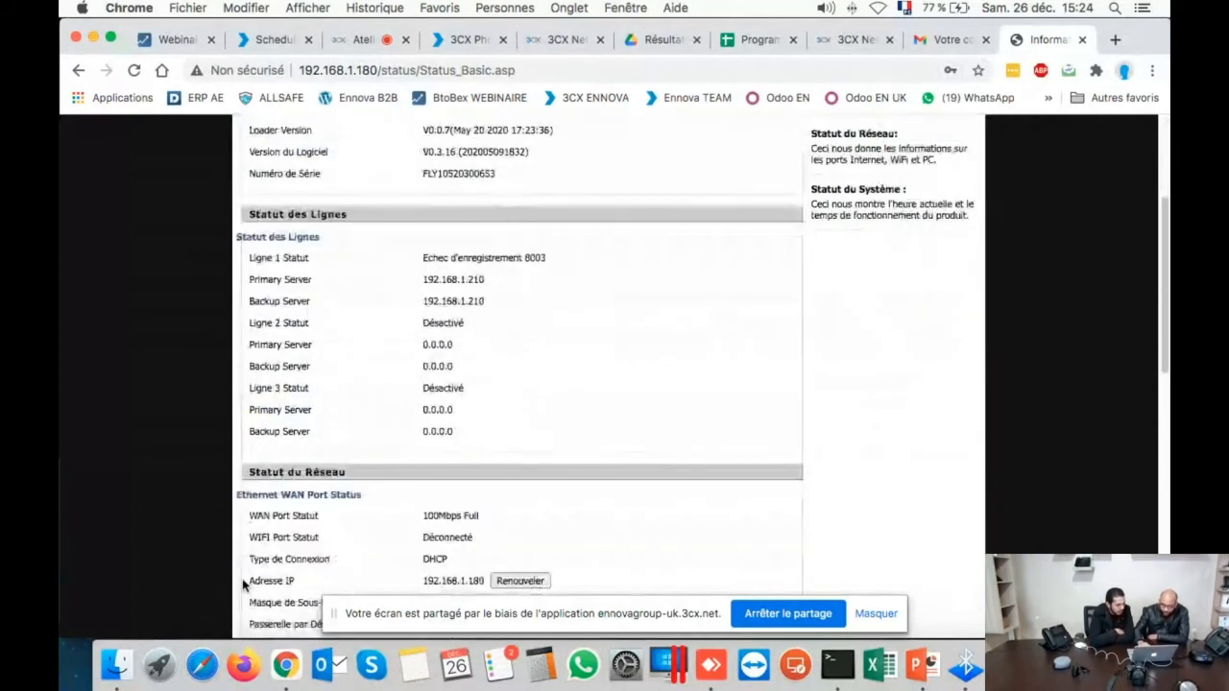
scroll(246, 588, down, 3)
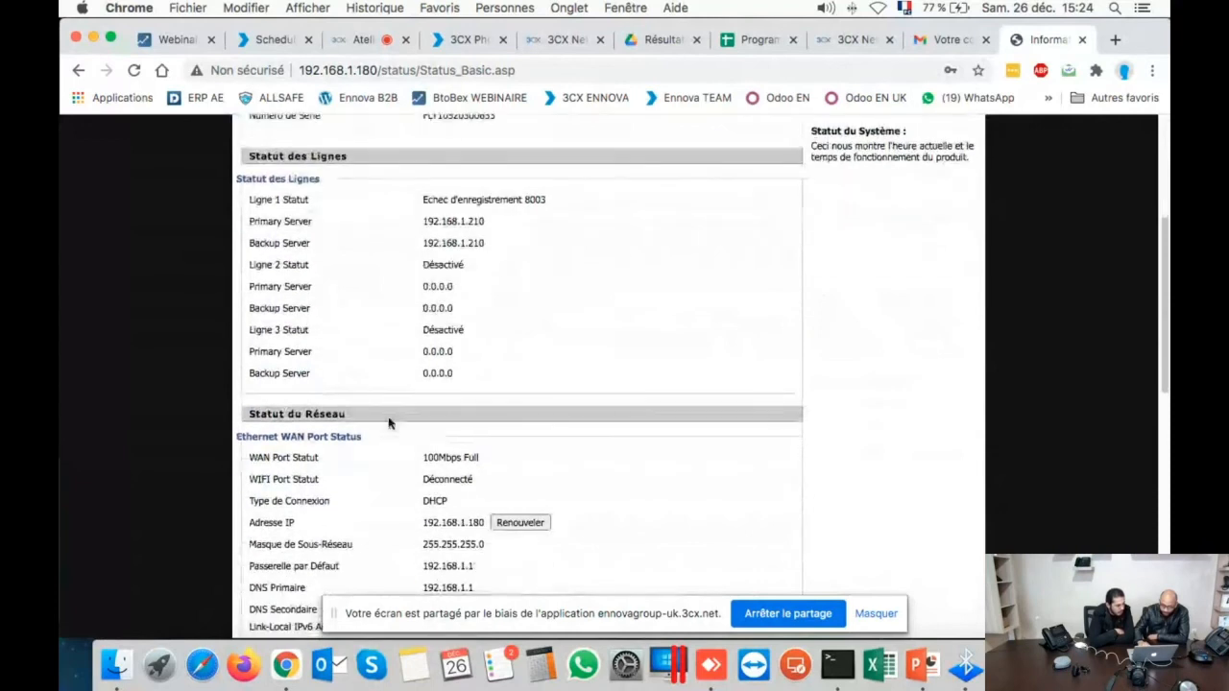
scroll(389, 427, up, 3)
scroll(388, 432, up, 8)
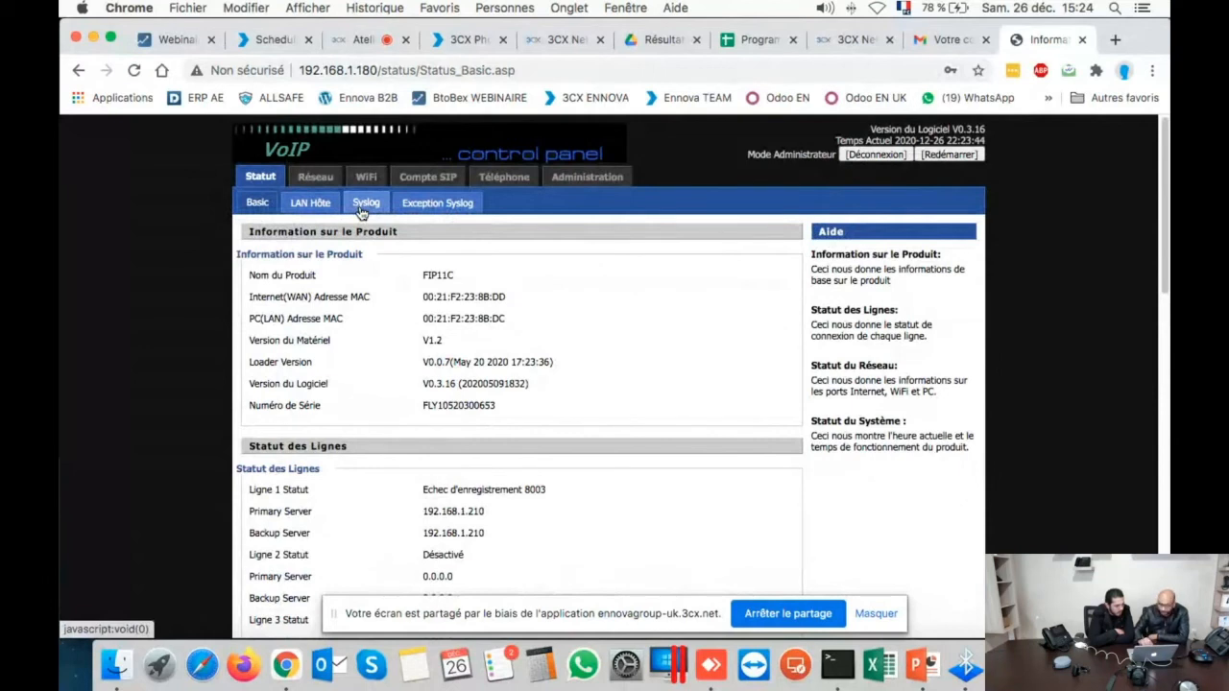
- Browse the Réseau section and check the LAN port settings
click(314, 178)
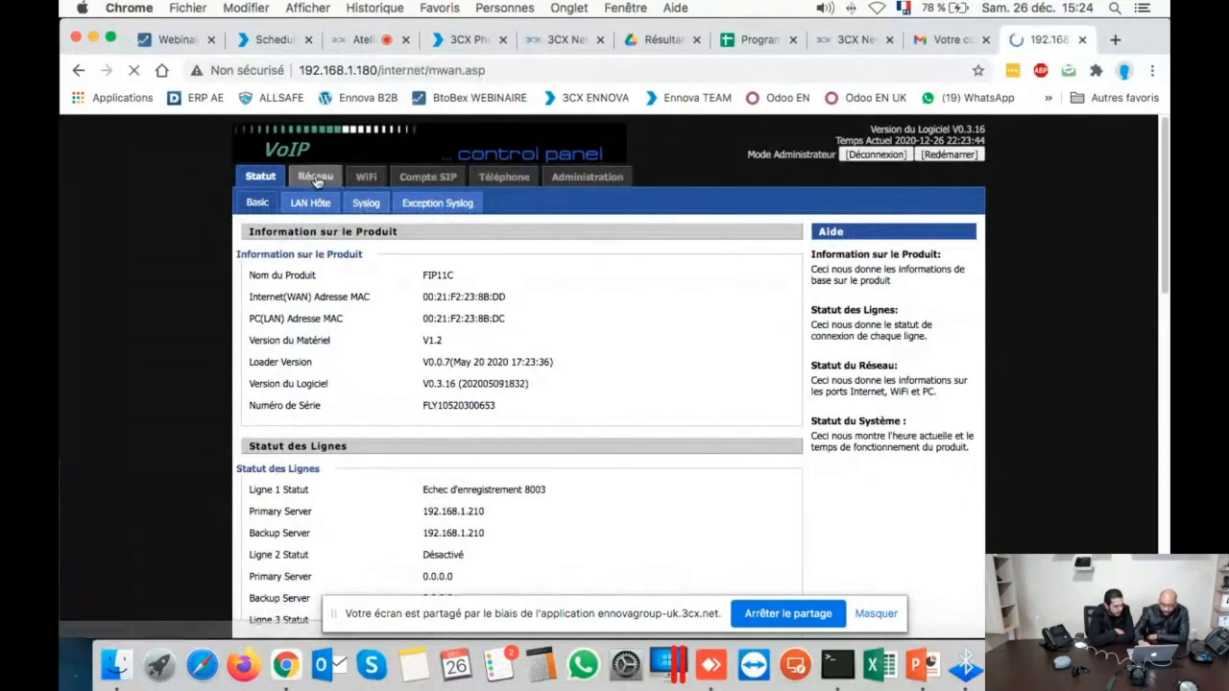
click(258, 181)
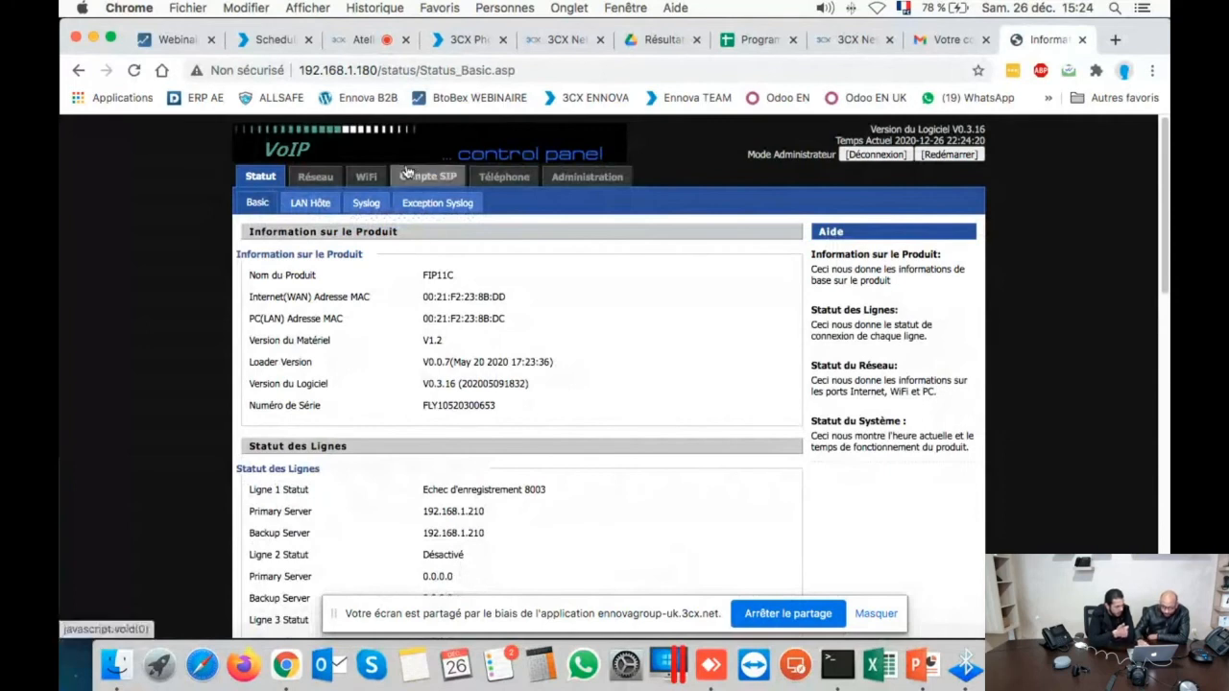
click(313, 189)
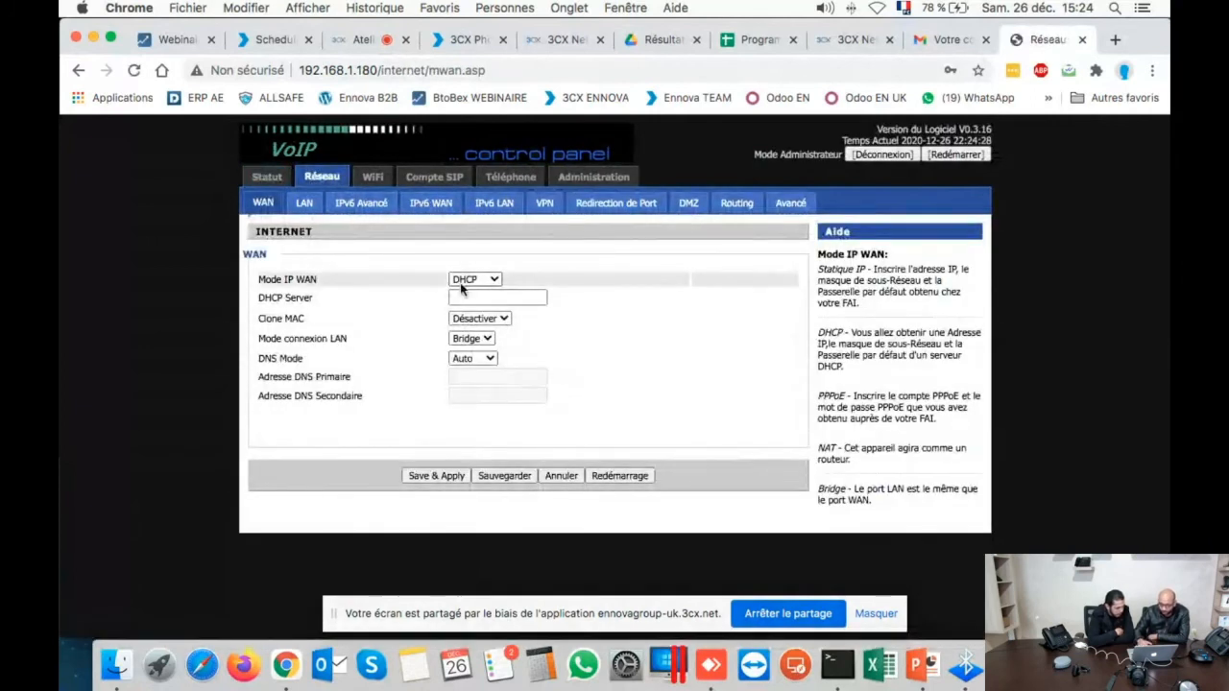
click(308, 209)
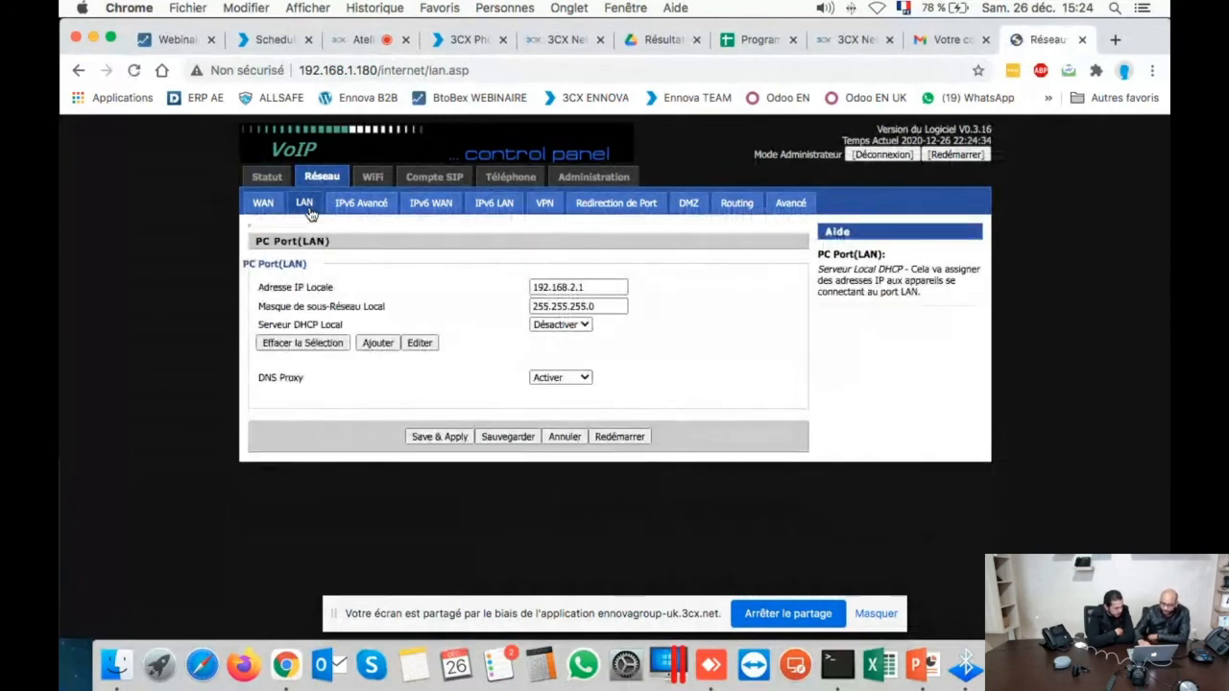
- Look over the basic WiFi settings and network modes unchanged, then open Ligne 1's SIP account
click(388, 182)
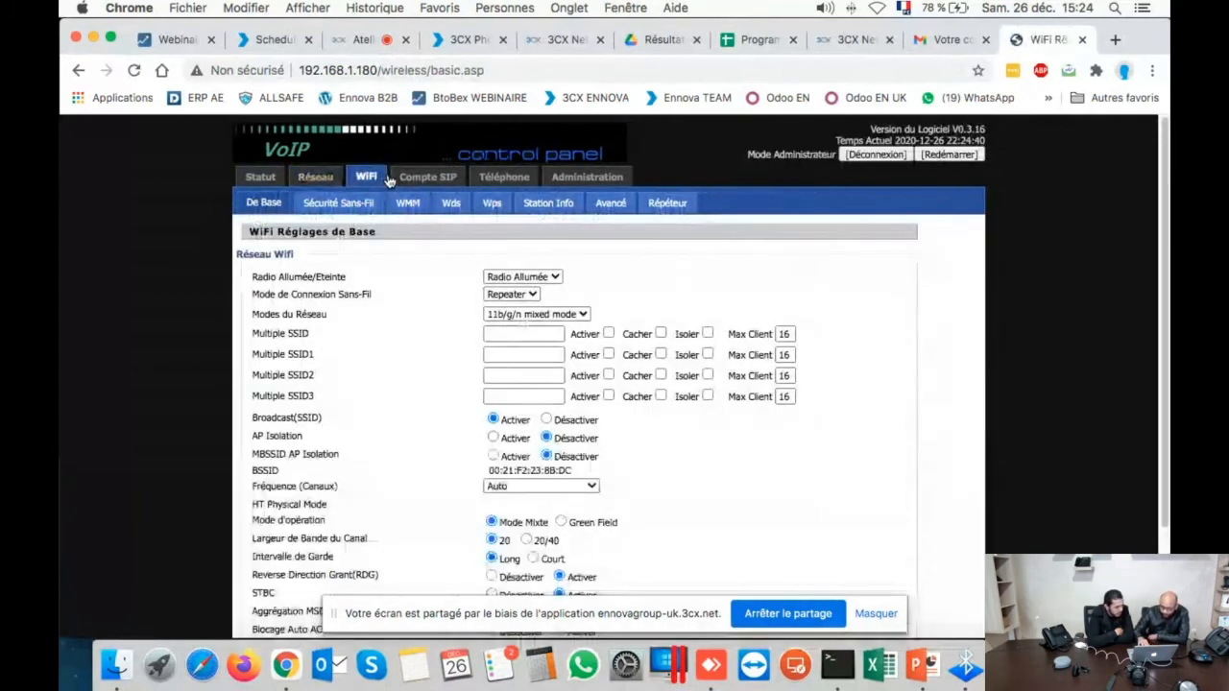
scroll(389, 181, down, 2)
scroll(389, 181, down, 1)
scroll(389, 182, up, 3)
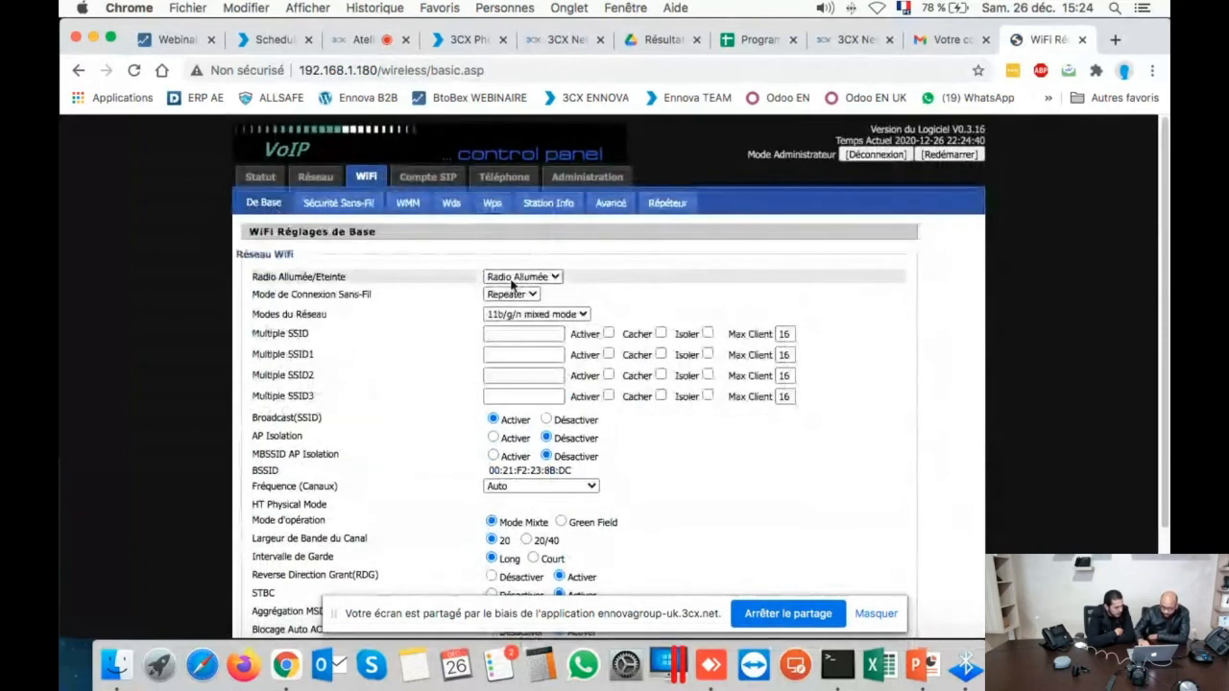
click(519, 316)
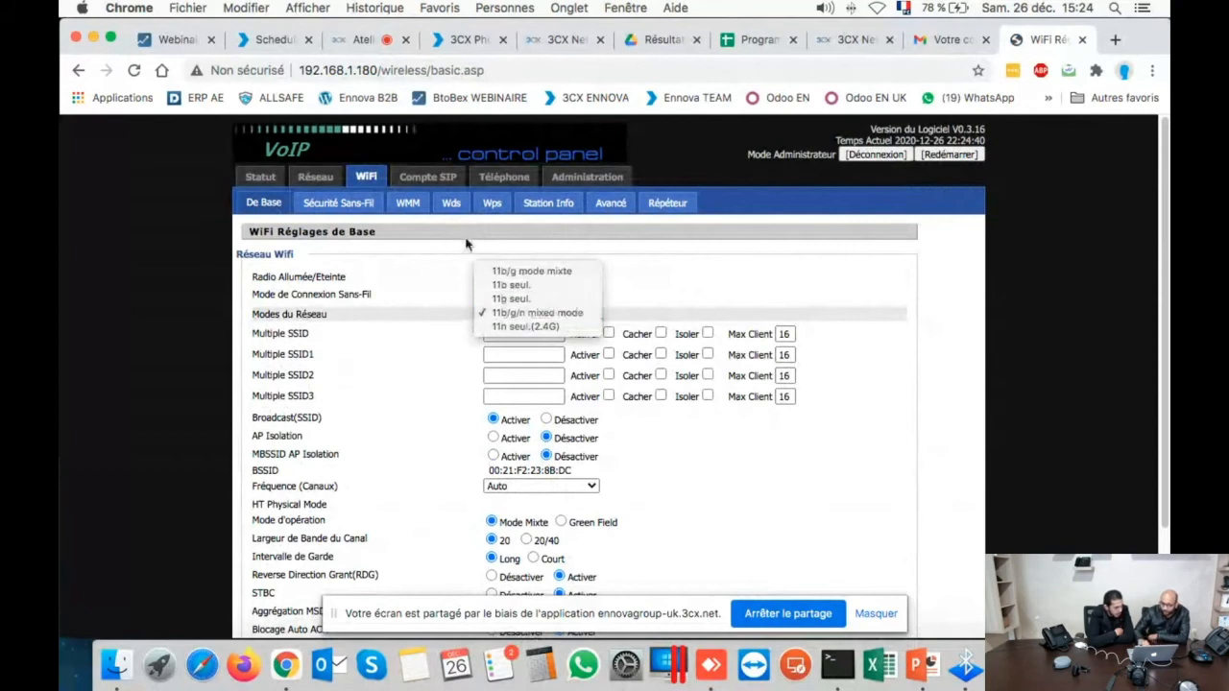
click(427, 184)
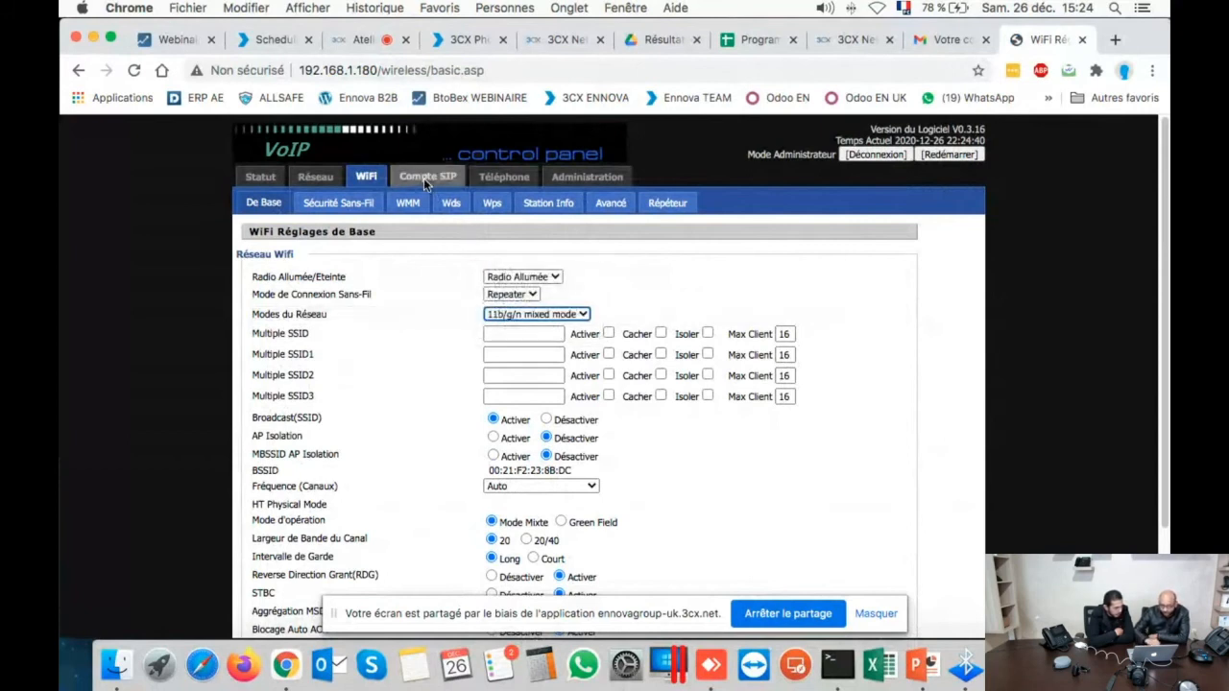
click(426, 184)
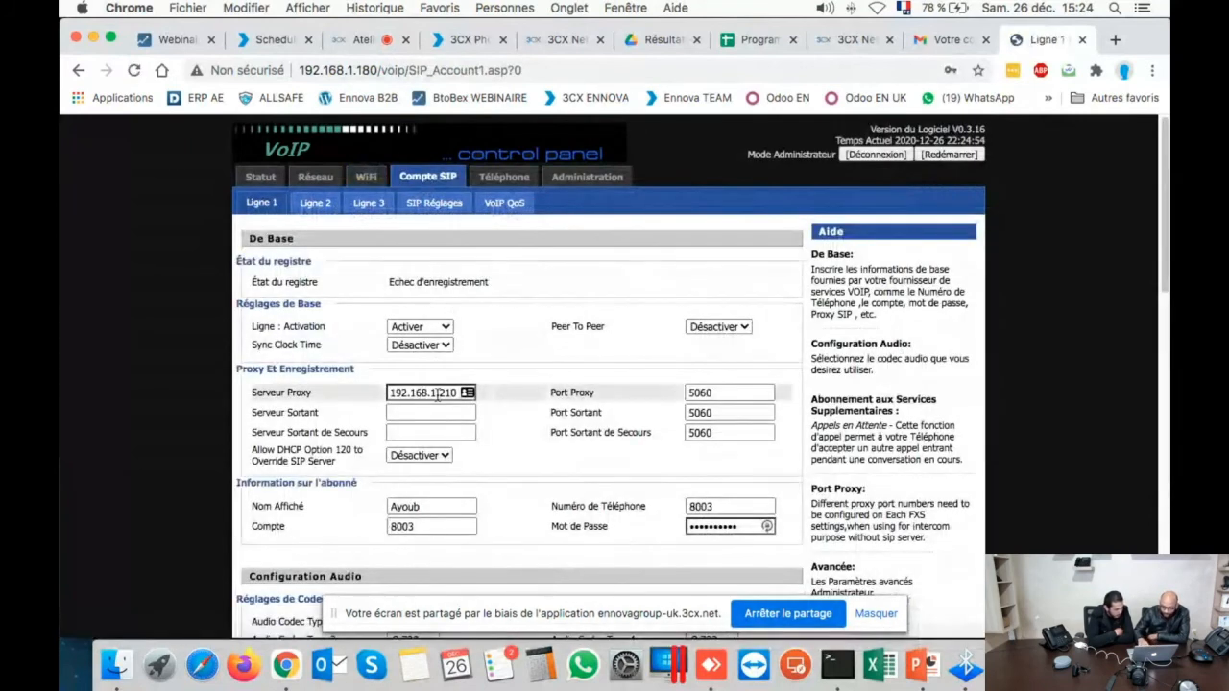
- Change Line 1's proxy address from 192.168.1.210 to 192.168.1.23
drag(444, 394, 464, 396)
click(467, 395)
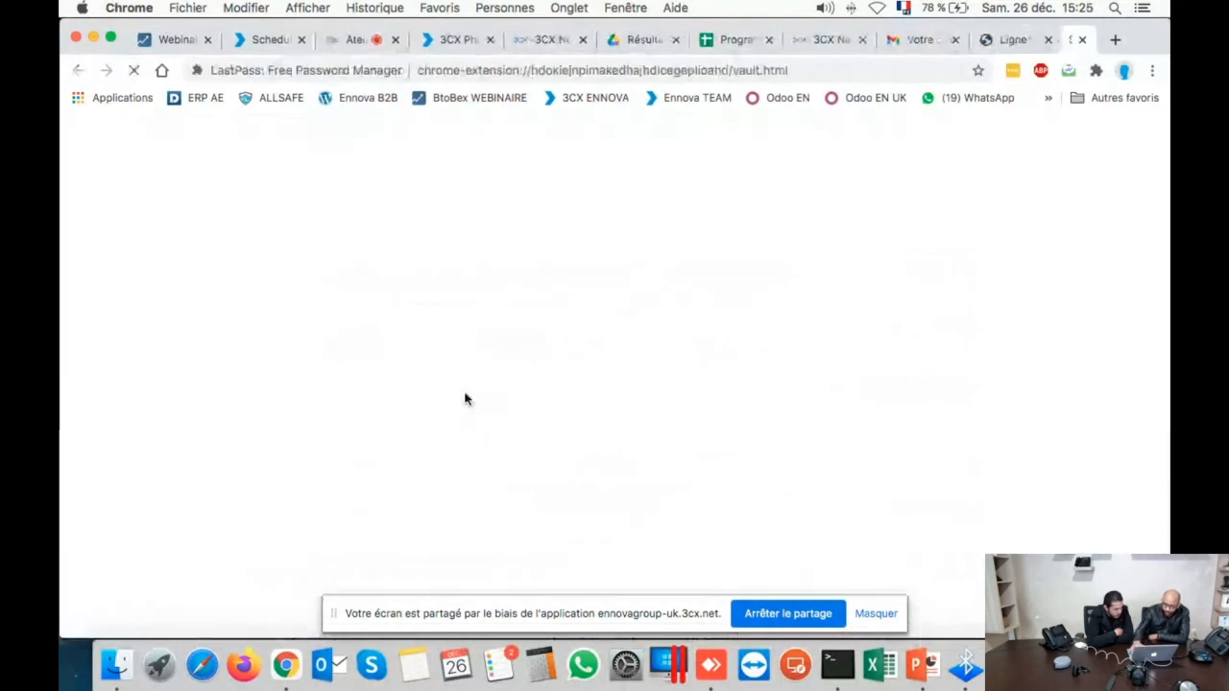
click(964, 40)
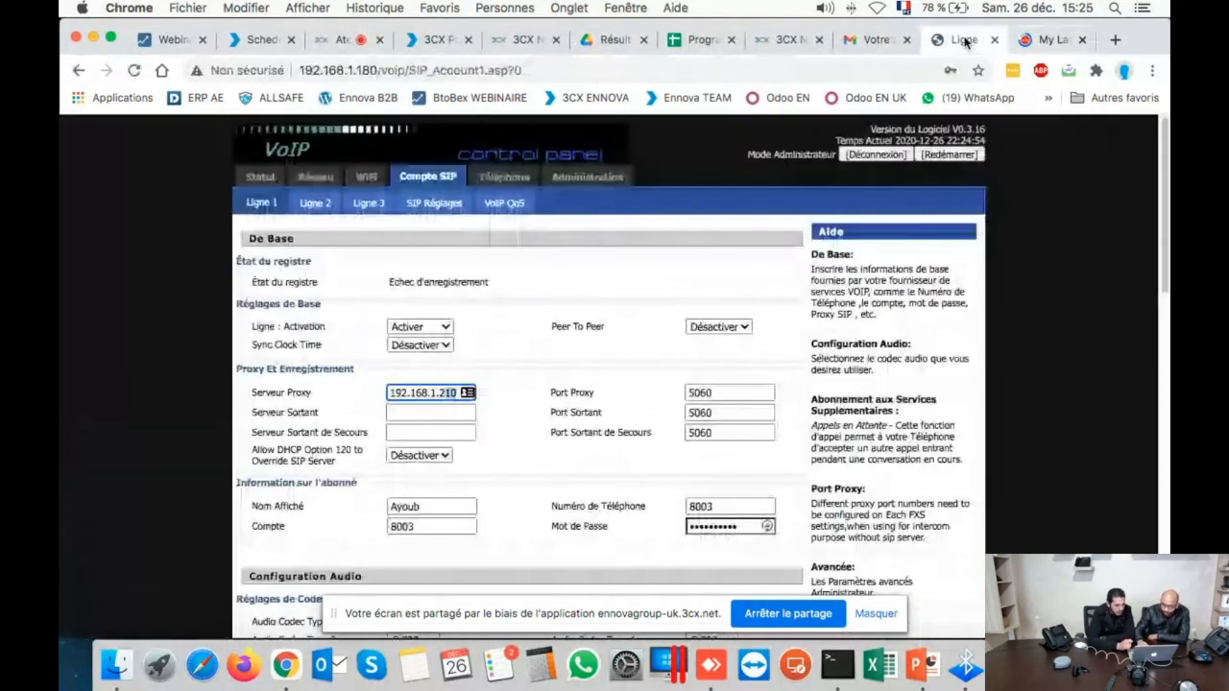
key(BackSpace)
key(BackSpace)
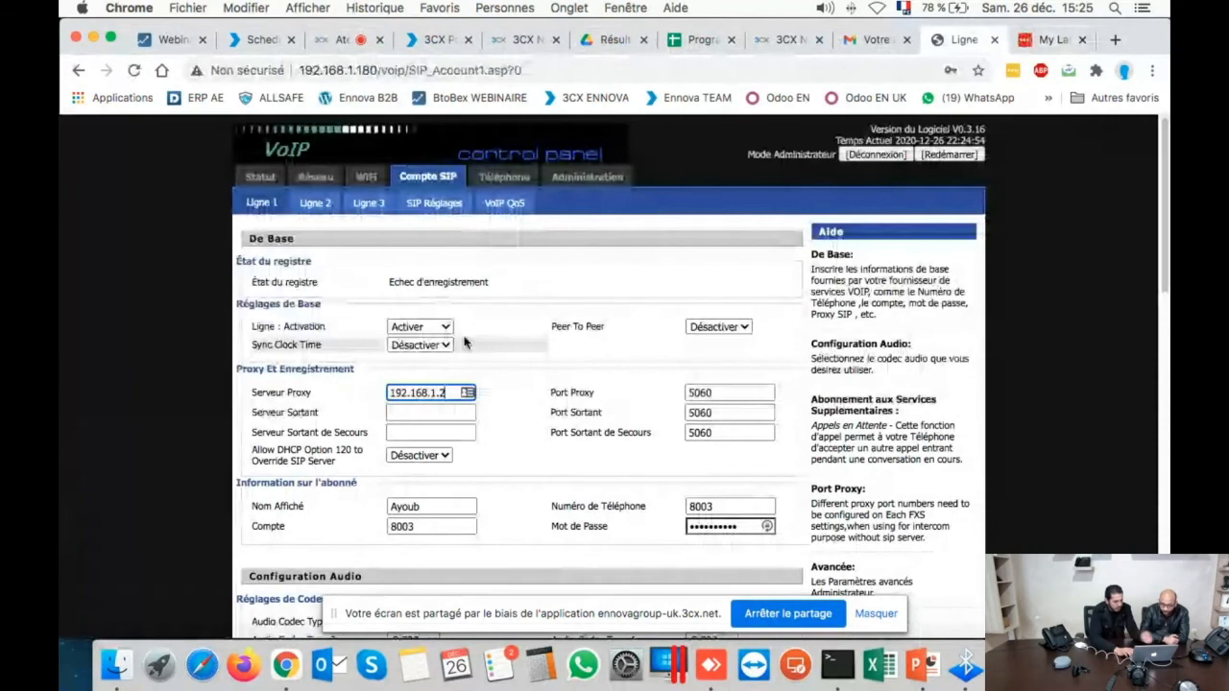
text(3)
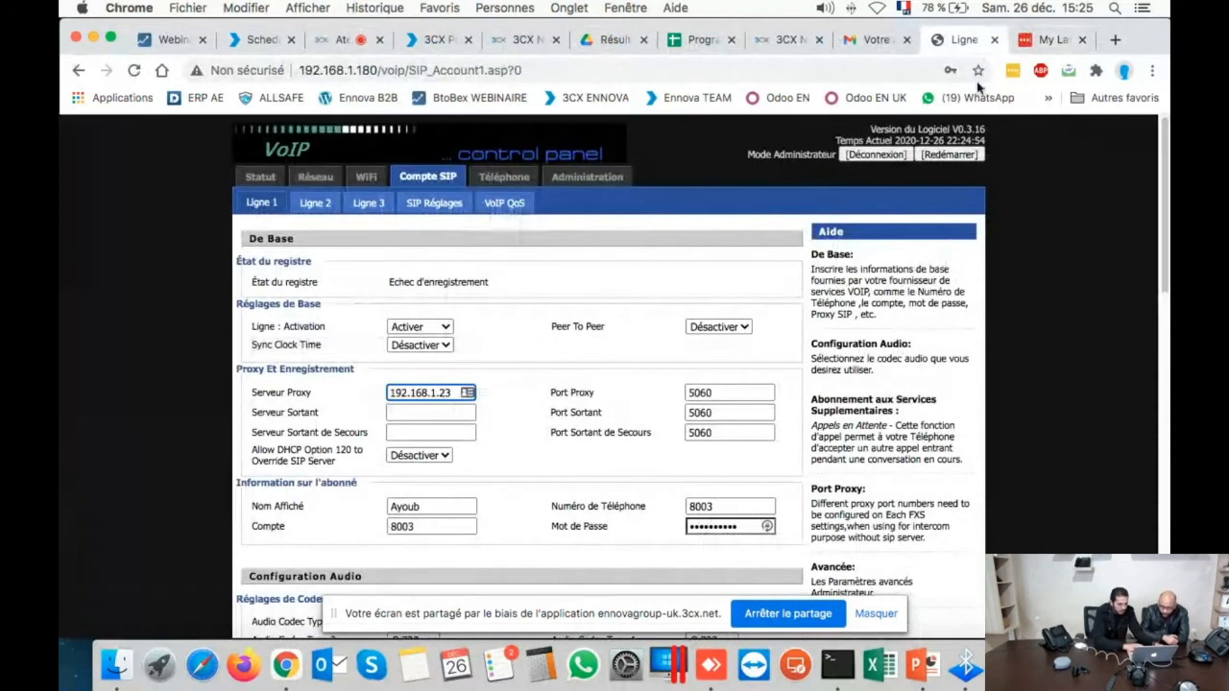
click(1084, 41)
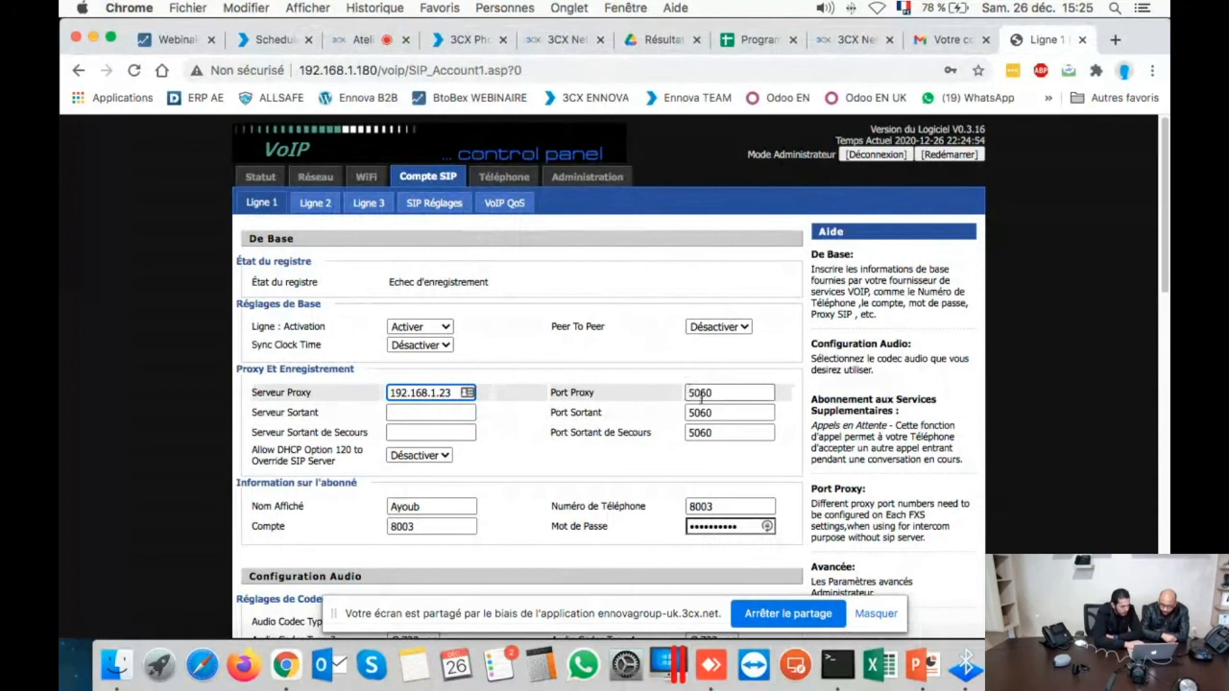
- Replace Line 1's display name with 'Test Flyingvoice', then go to the 3CX Phones tab
scroll(702, 408, down, 2)
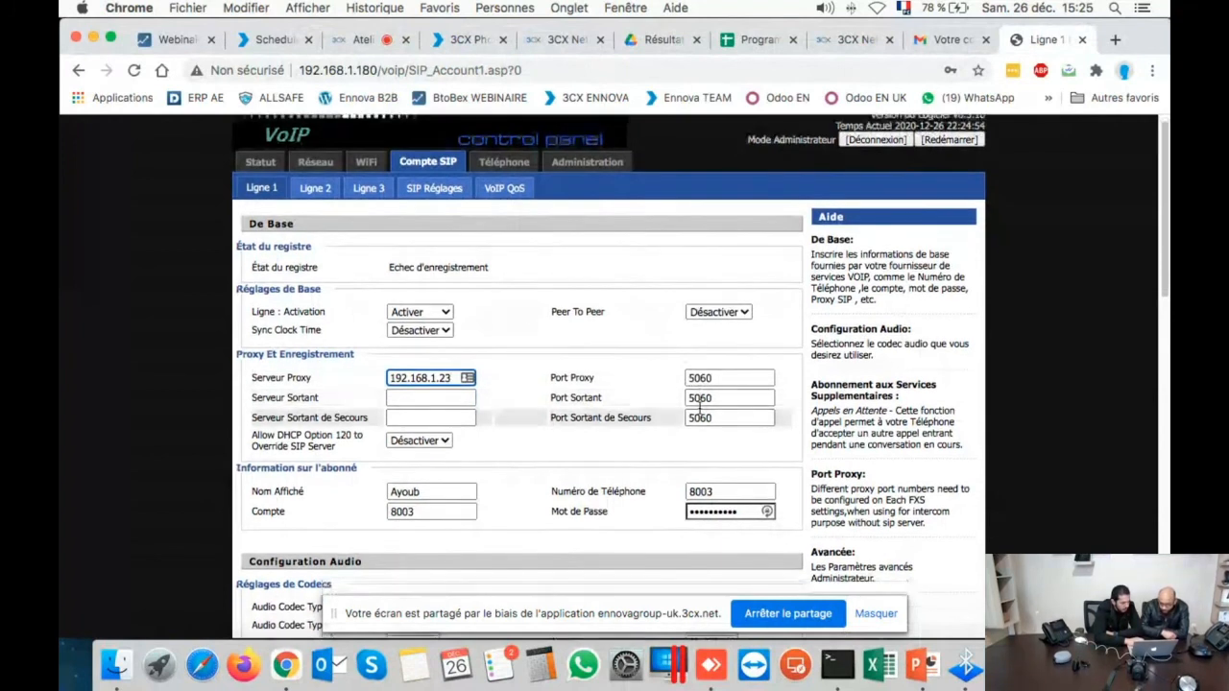
double_click(401, 447)
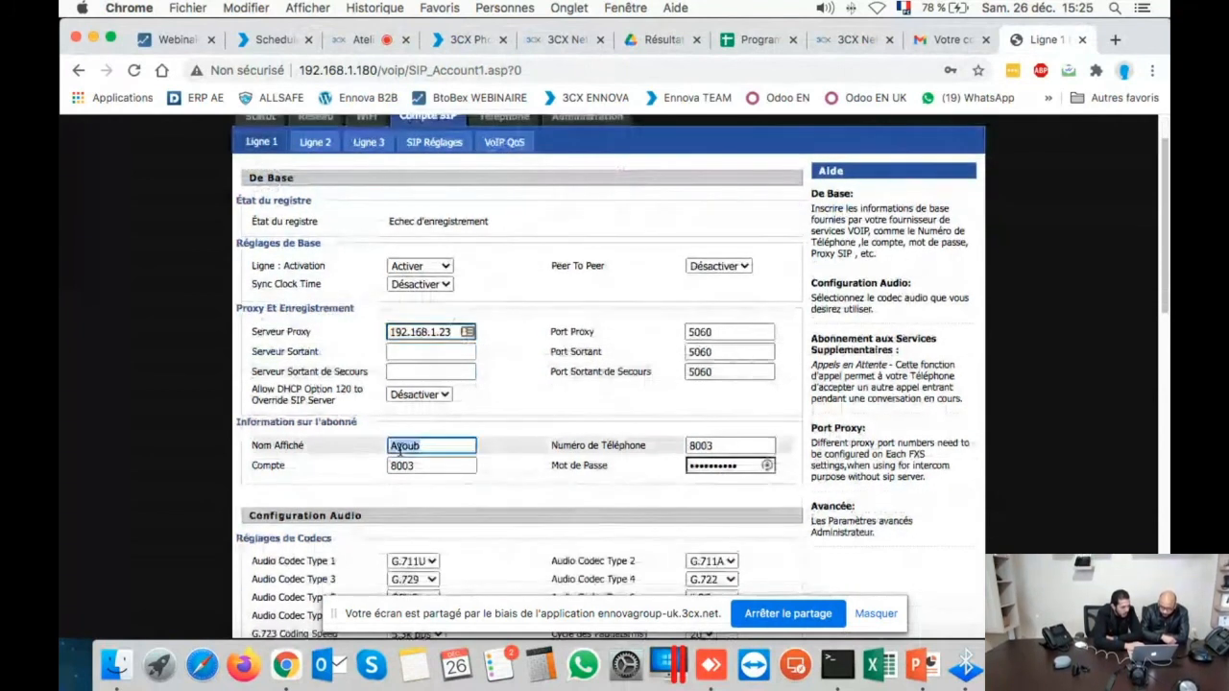
key(BackSpace)
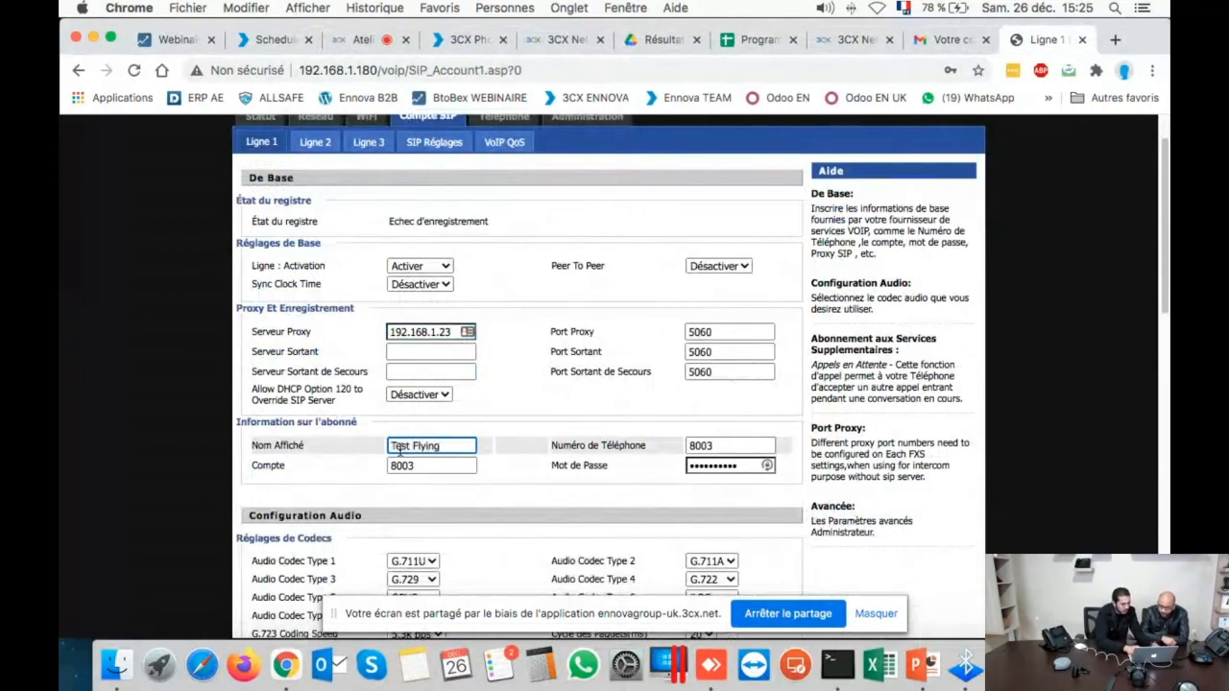
key(Tab)
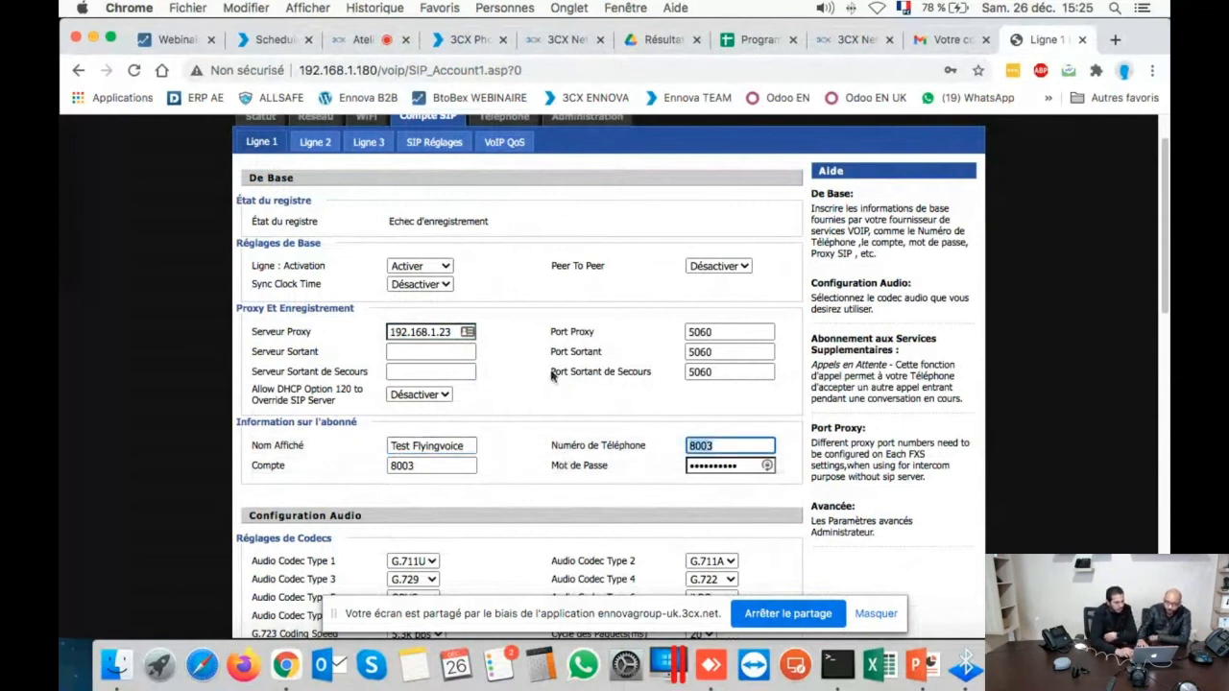
click(480, 43)
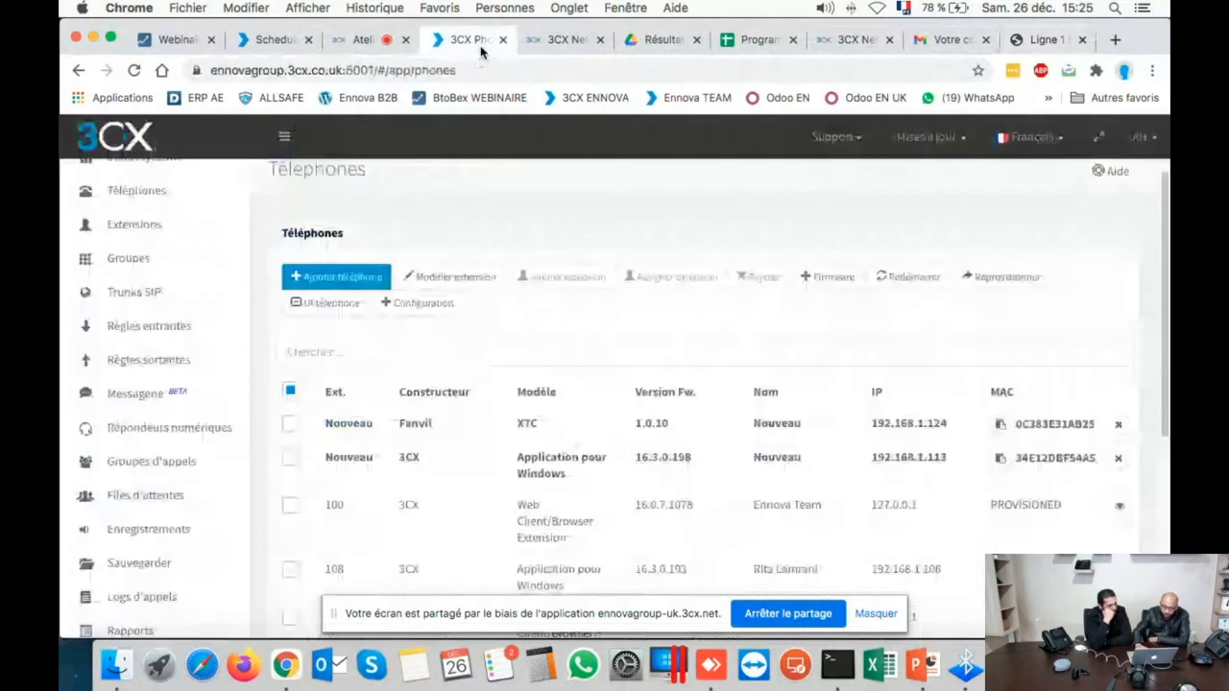
- Find extension 311 and copy its authentication ID from Téléconfiguration téléphone
click(136, 230)
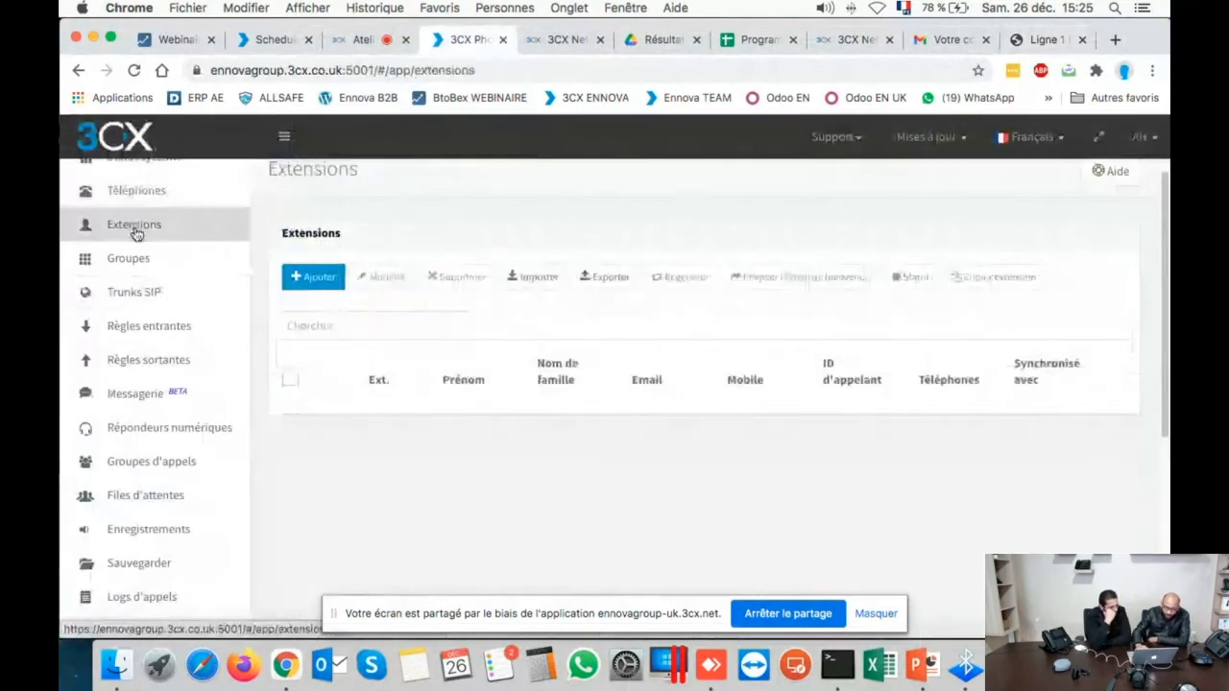
click(332, 331)
text(311)
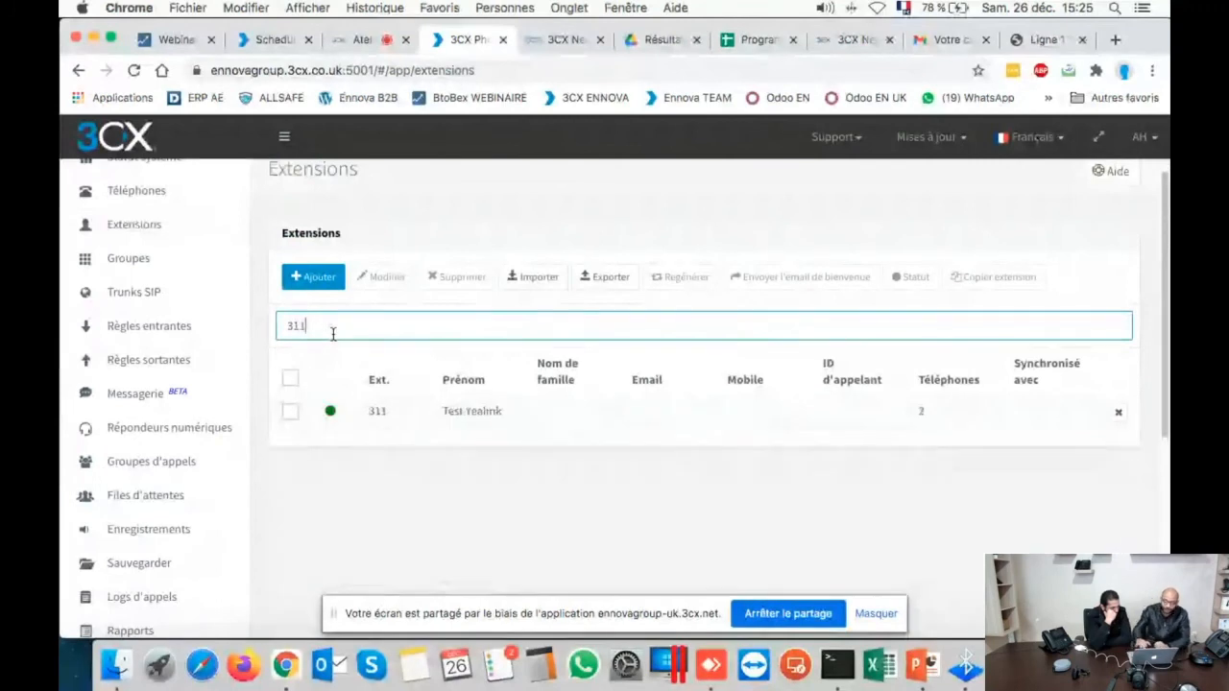
double_click(408, 421)
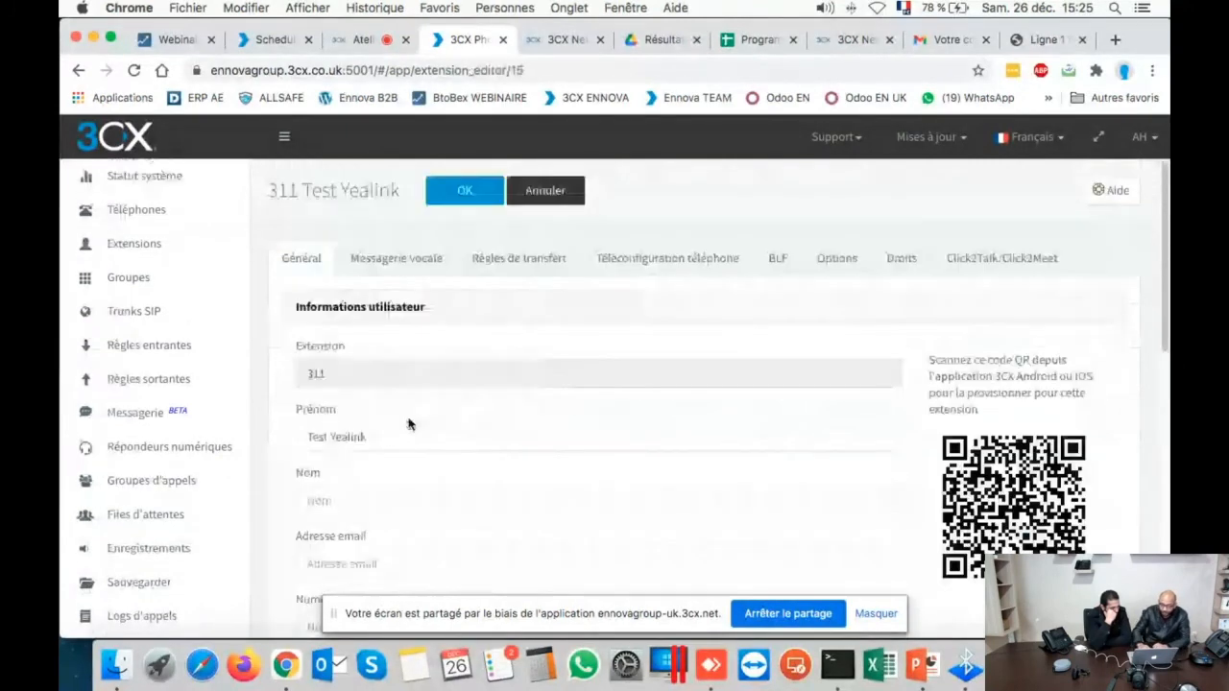
click(641, 278)
scroll(641, 278, down, 5)
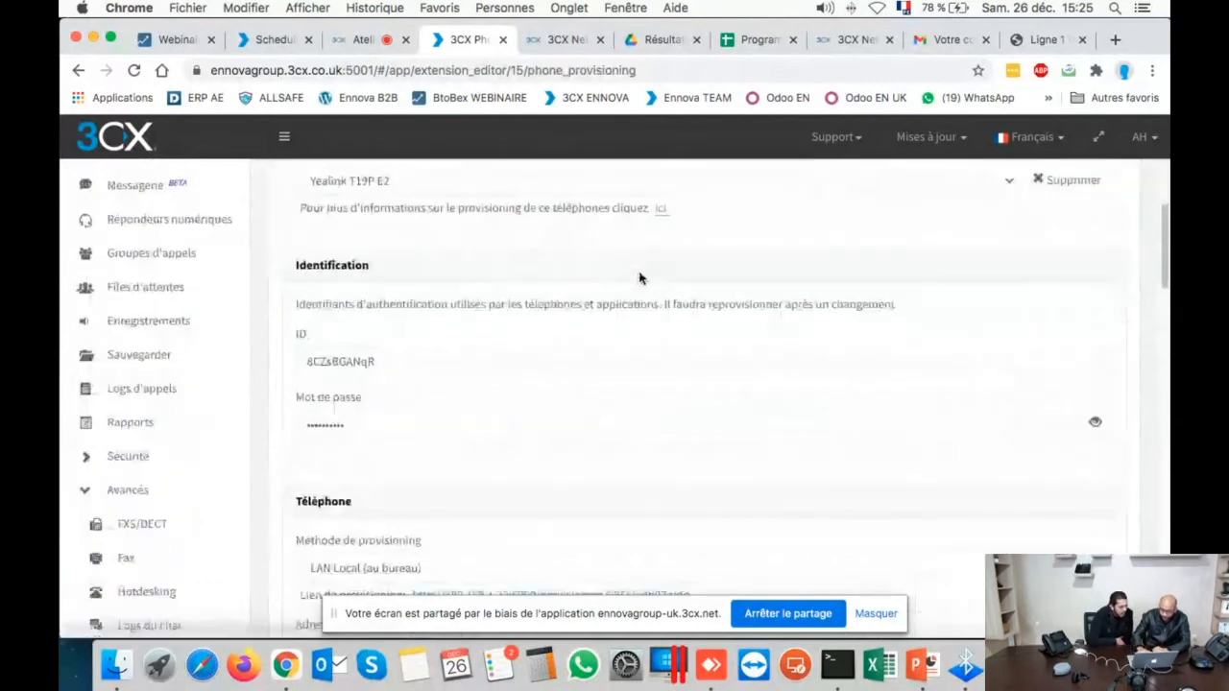
drag(384, 366, 325, 365)
double_click(326, 365)
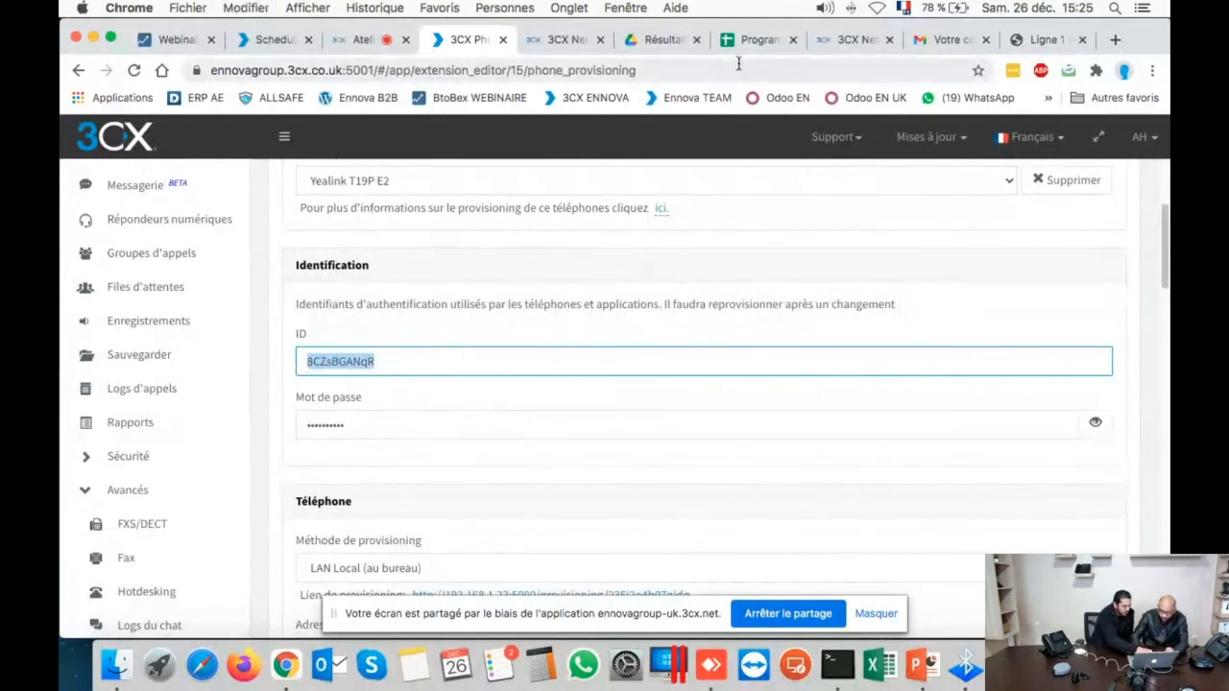
click(1033, 55)
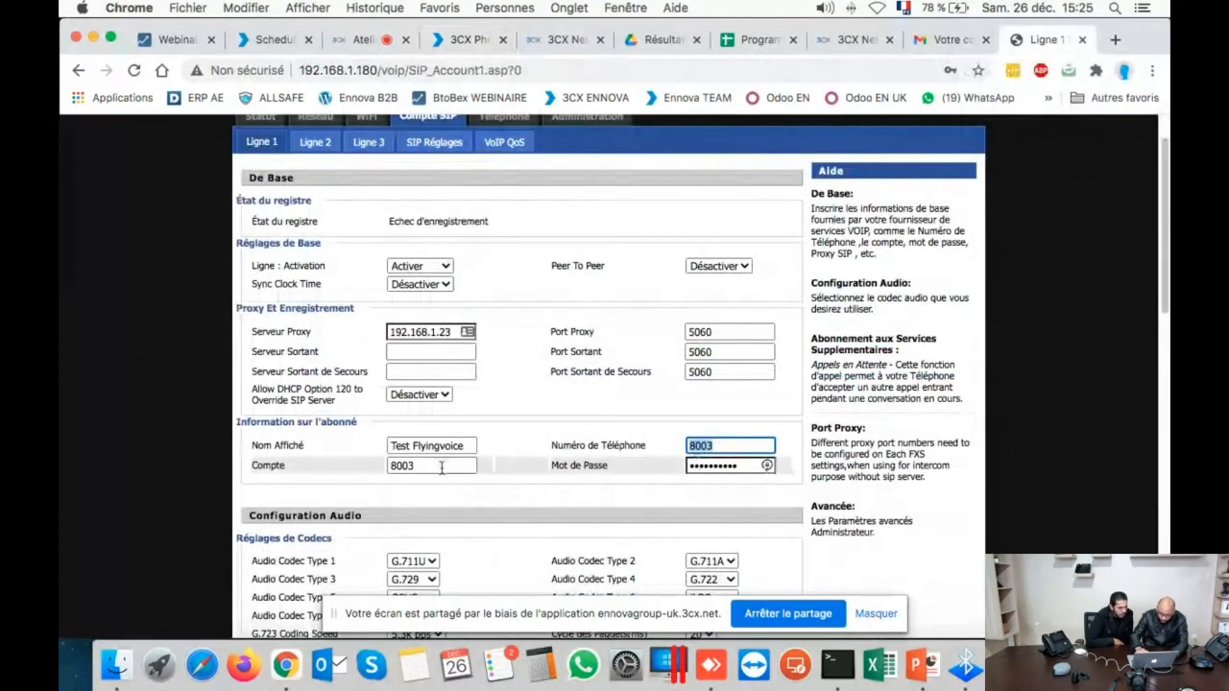
- Paste the 3CX authentication ID into Compte and enter 311 as Line 1's phone number
key(Tab)
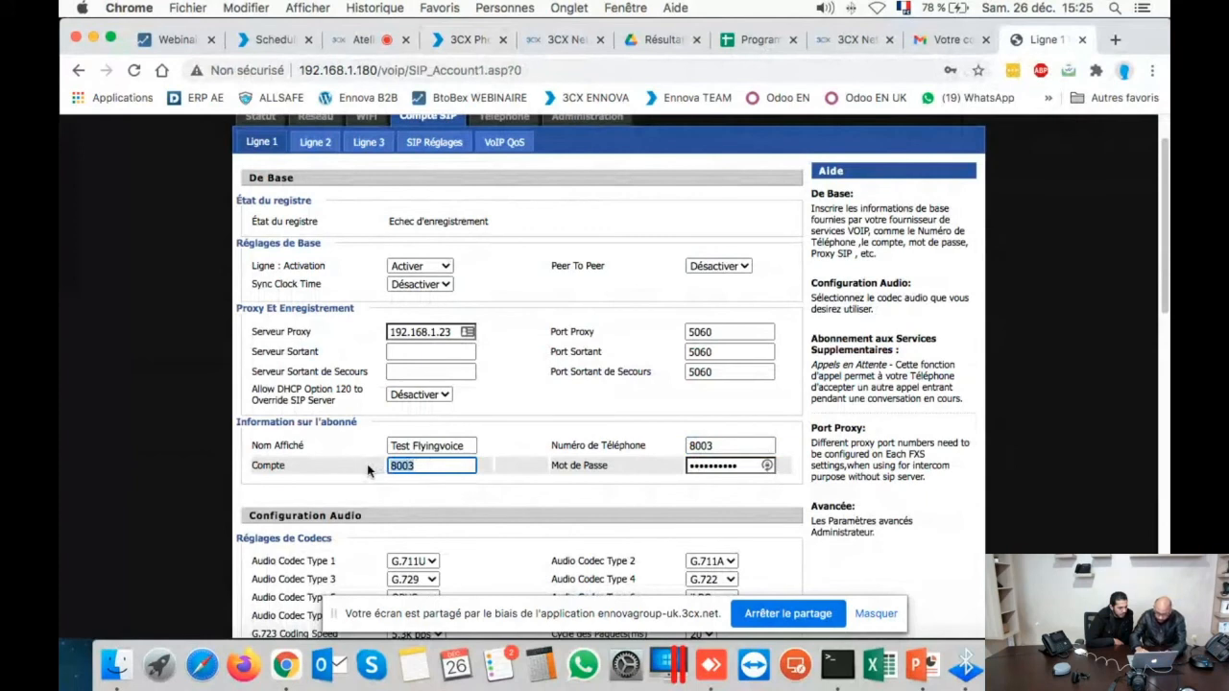
text(8CZsBGANqR)
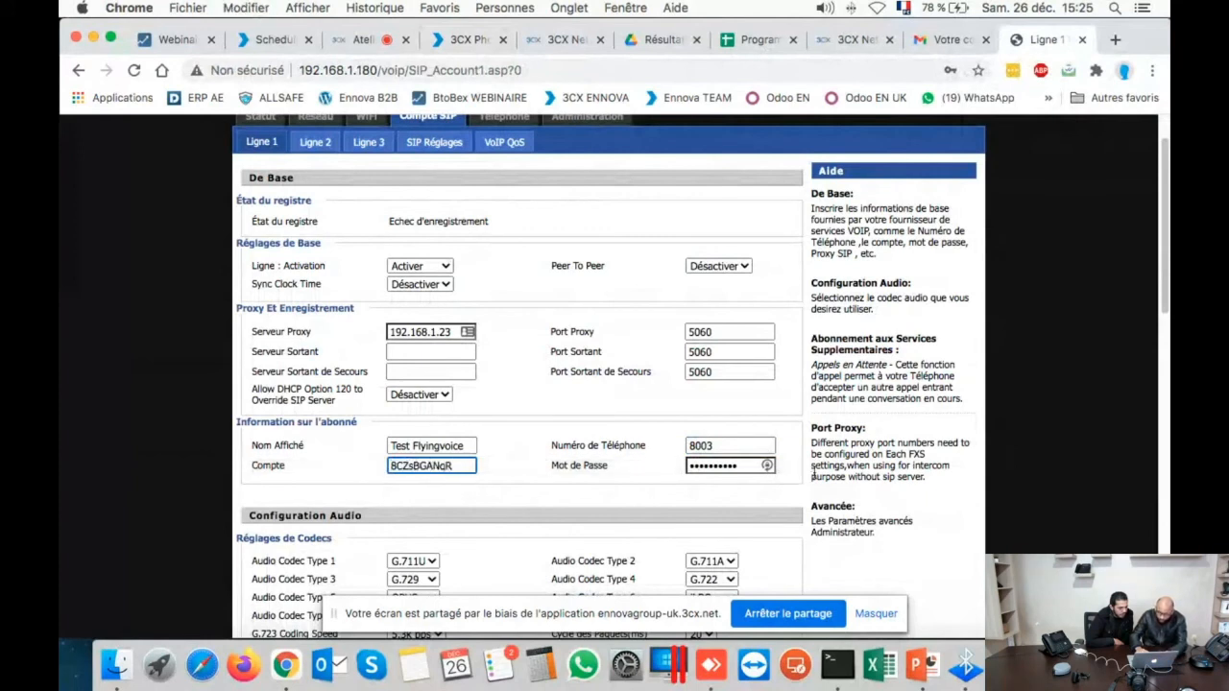
key(shift+Tab)
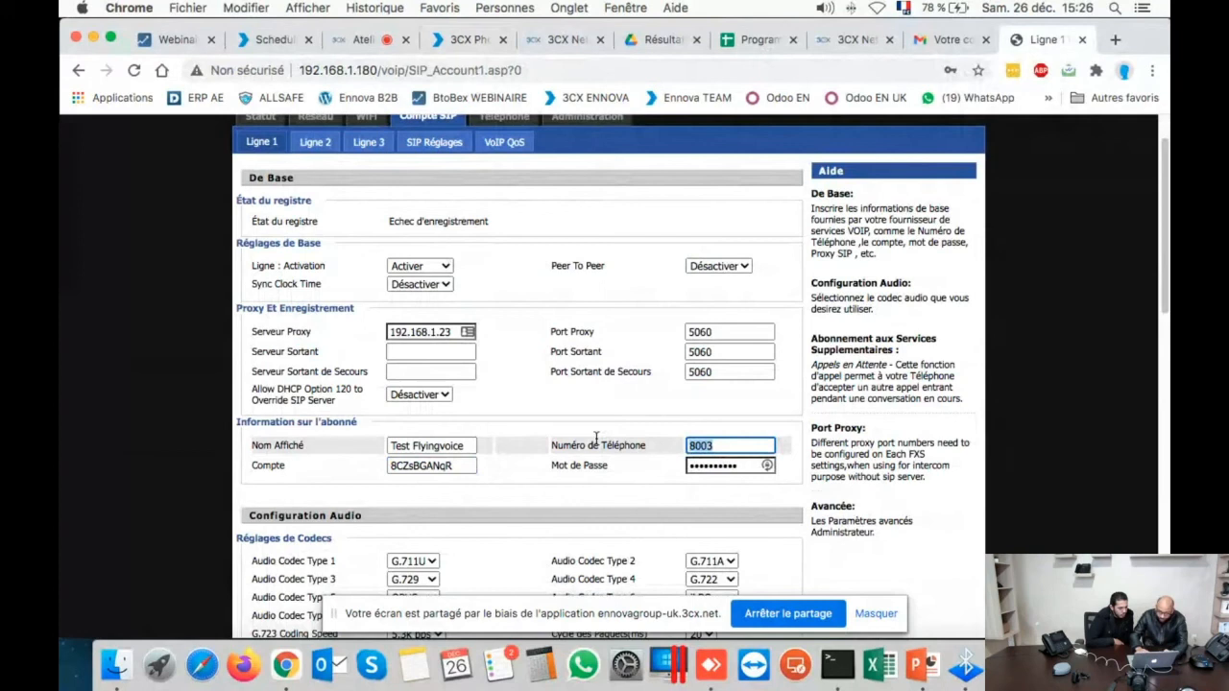
text(311)
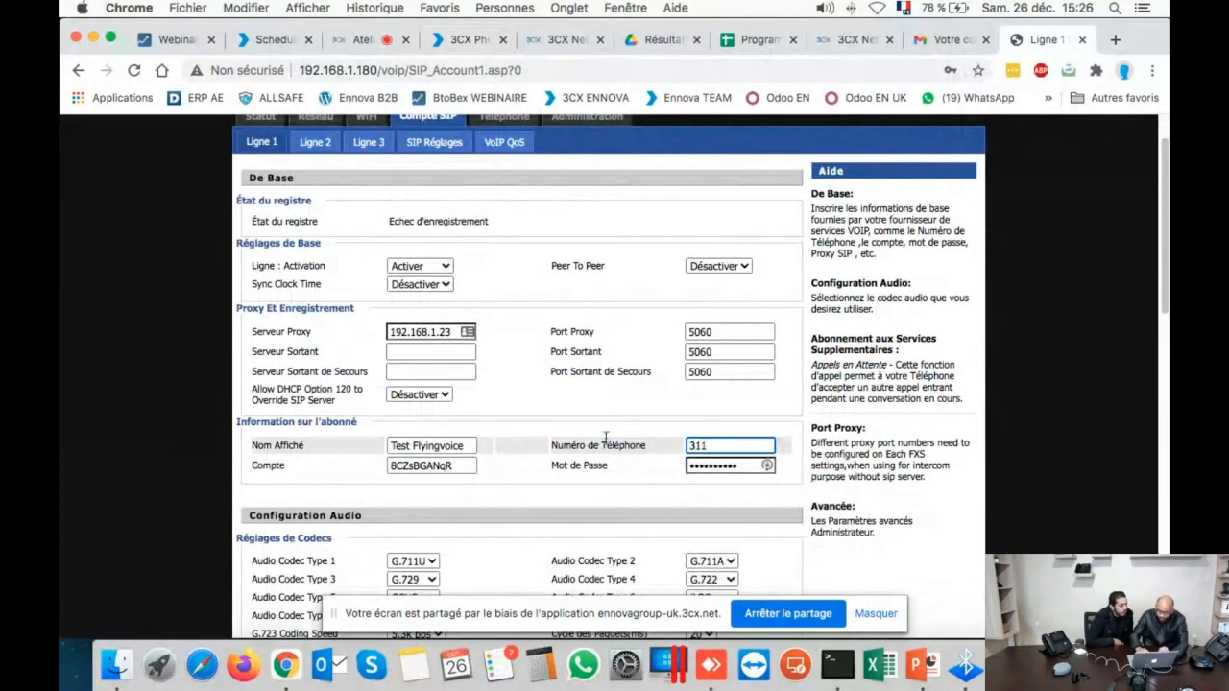
- Copy extension 311's provisioning password from 3CX and paste it into Line 1's Mot de Passe
click(459, 40)
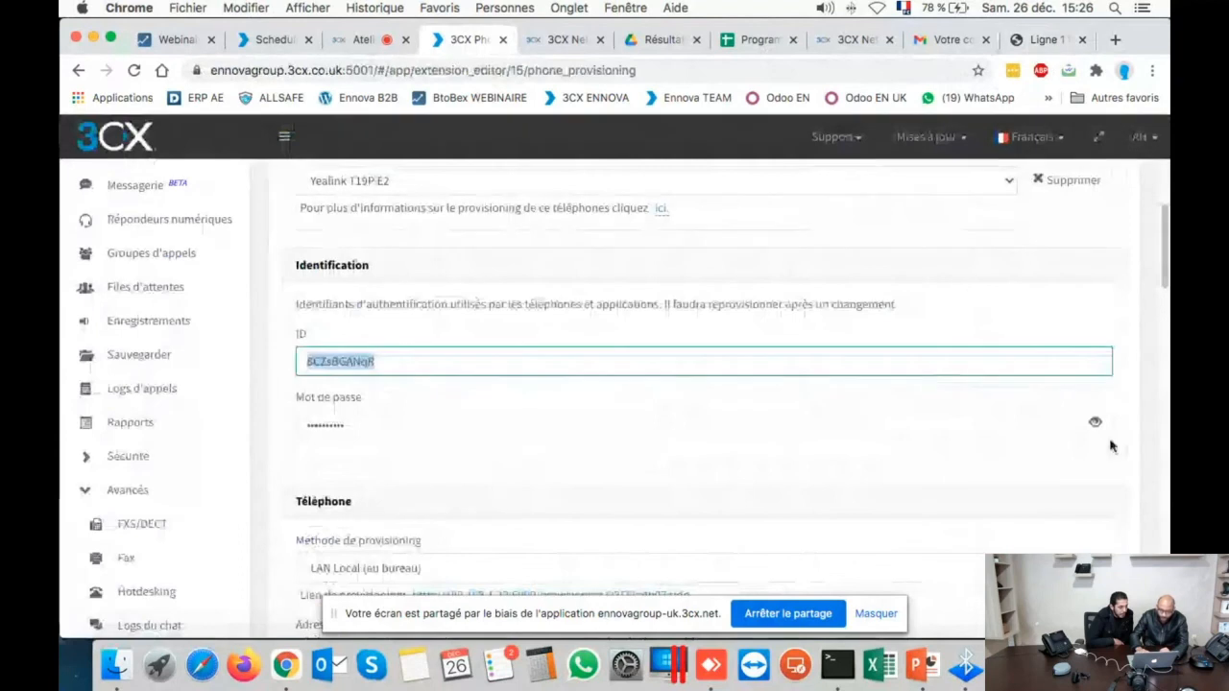
click(1094, 424)
double_click(413, 413)
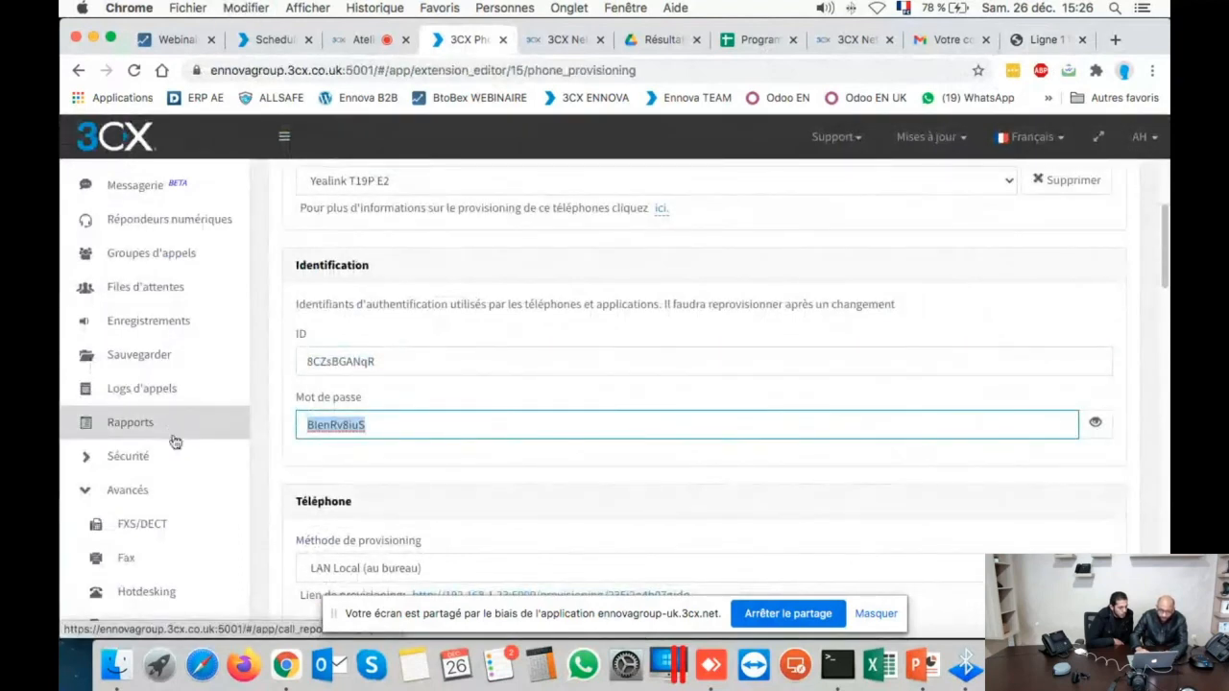
click(361, 43)
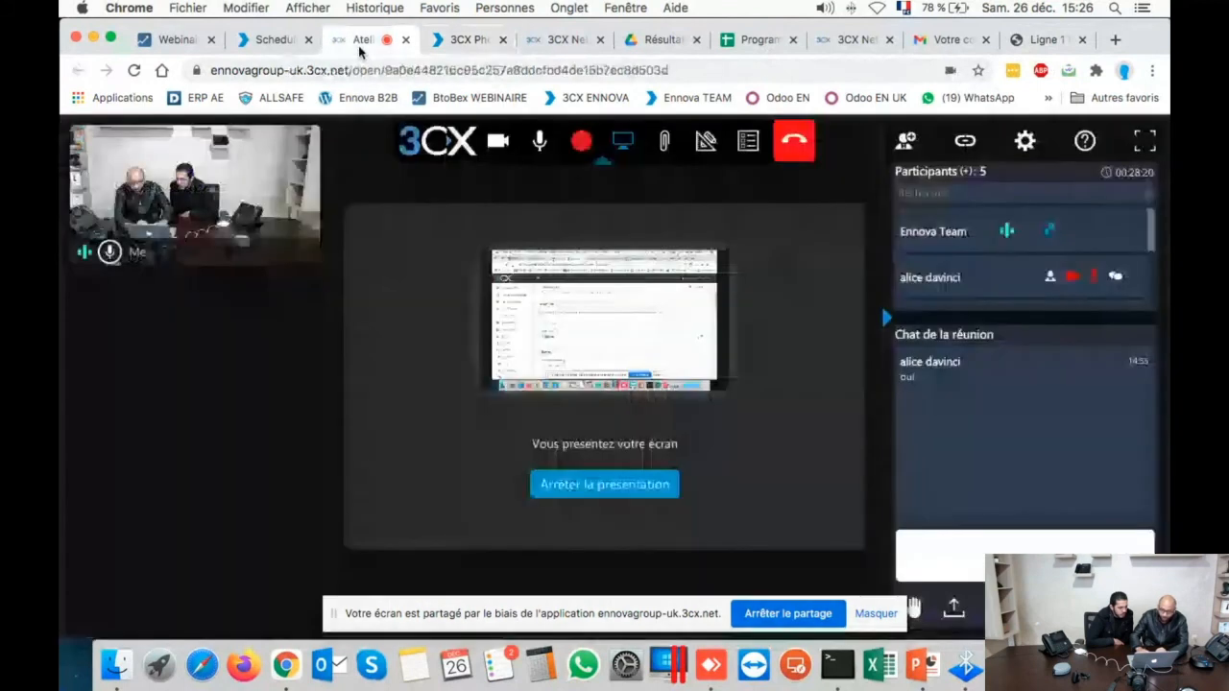
click(463, 40)
click(1040, 41)
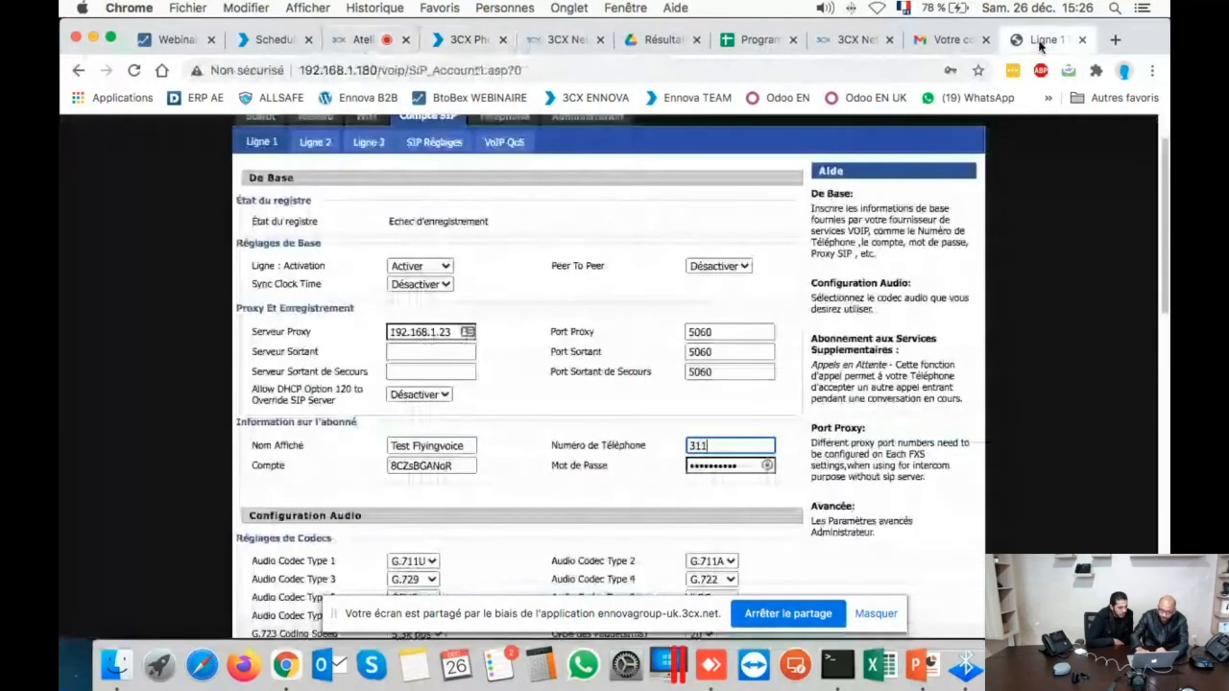
click(711, 465)
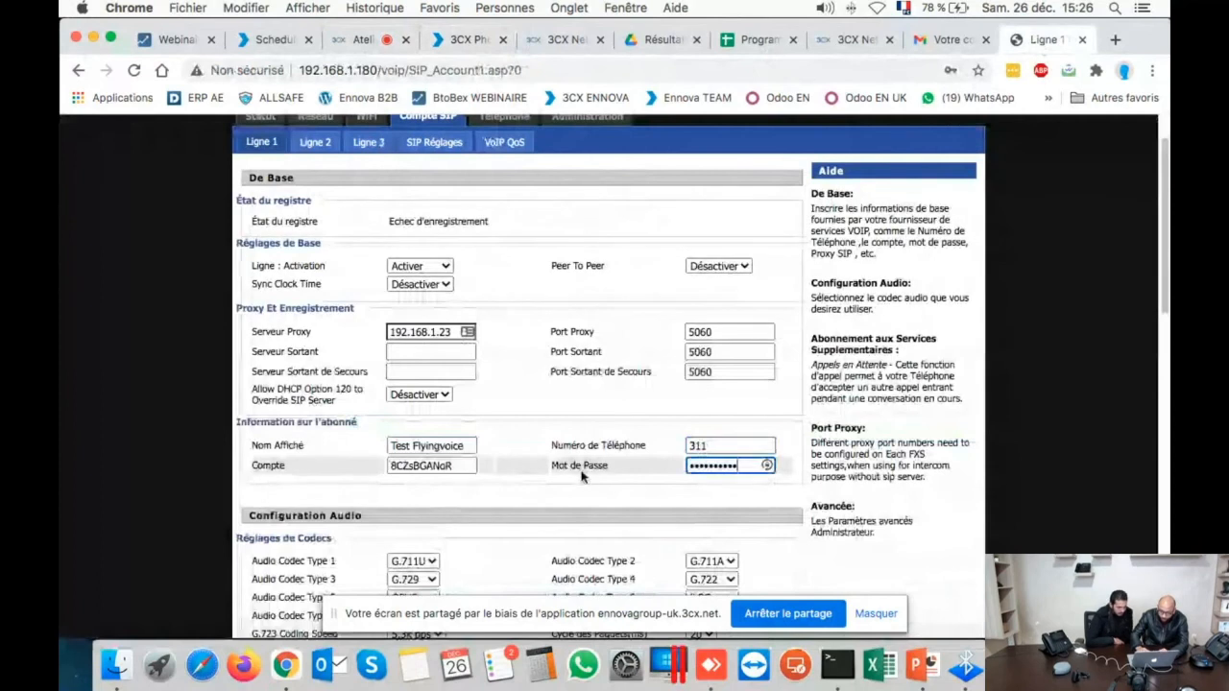
double_click(711, 465)
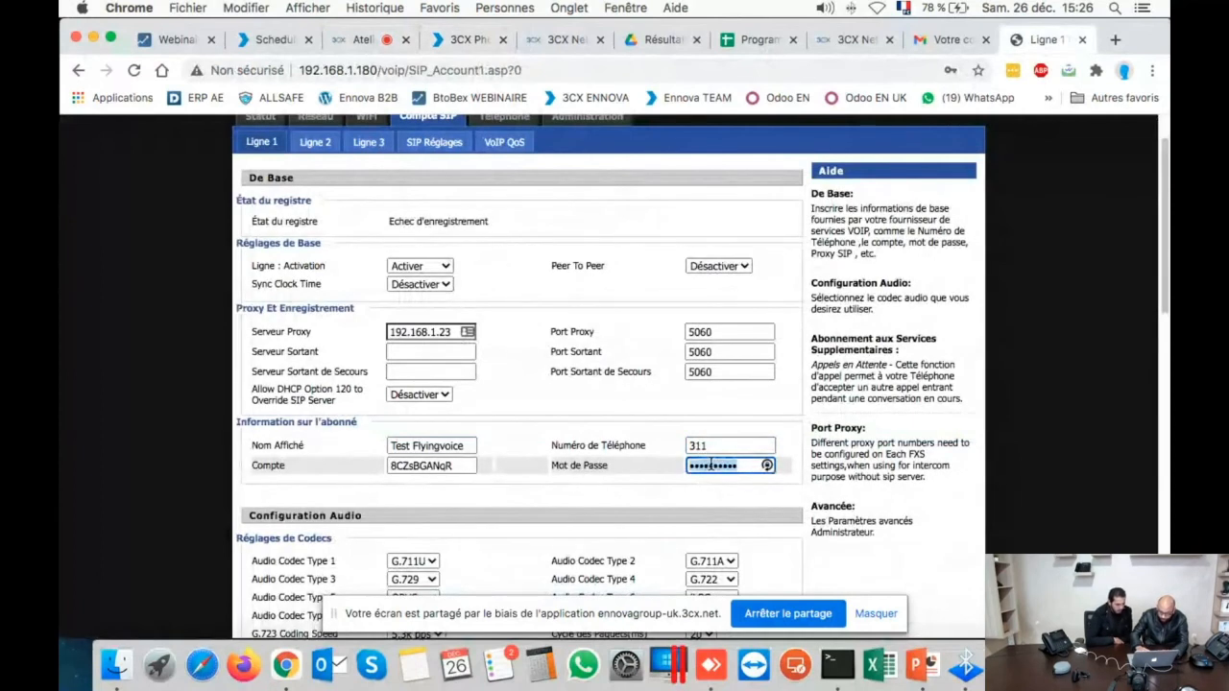
key(super+v)
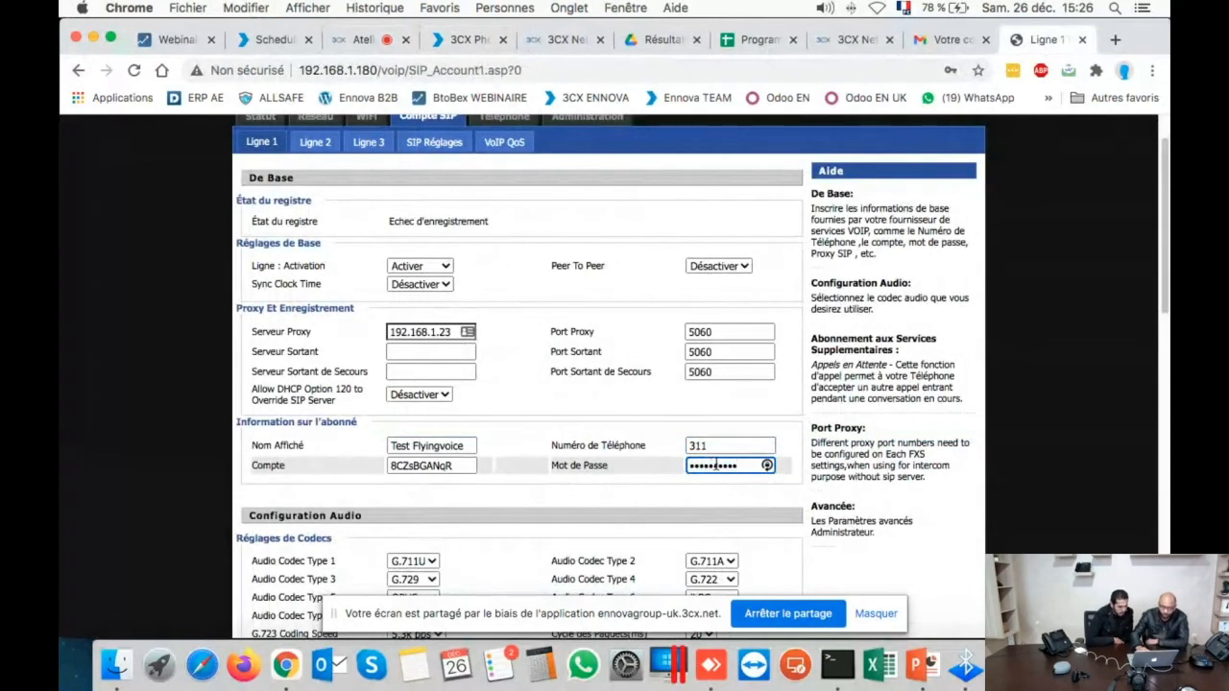
- Hide the sharing banner and Save & Apply the SIP Account 1 settings for number 311
scroll(1137, 397, down, 3)
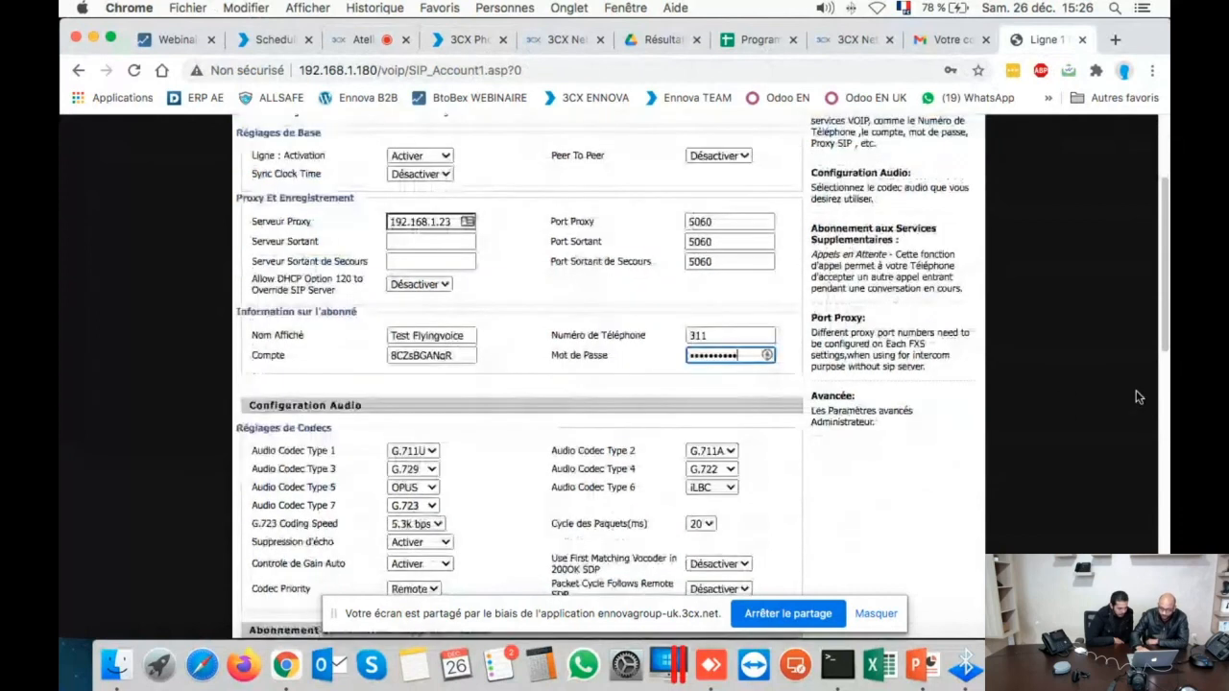
scroll(1136, 397, down, 10)
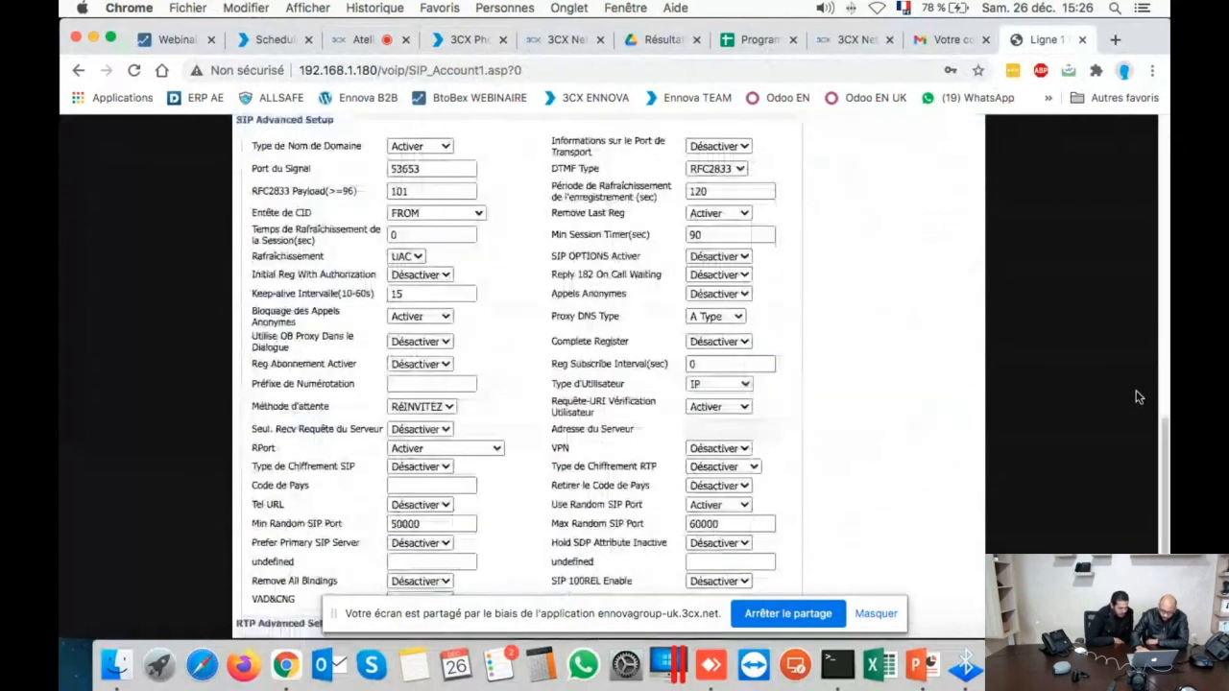
scroll(1136, 397, down, 3)
scroll(1136, 397, up, 15)
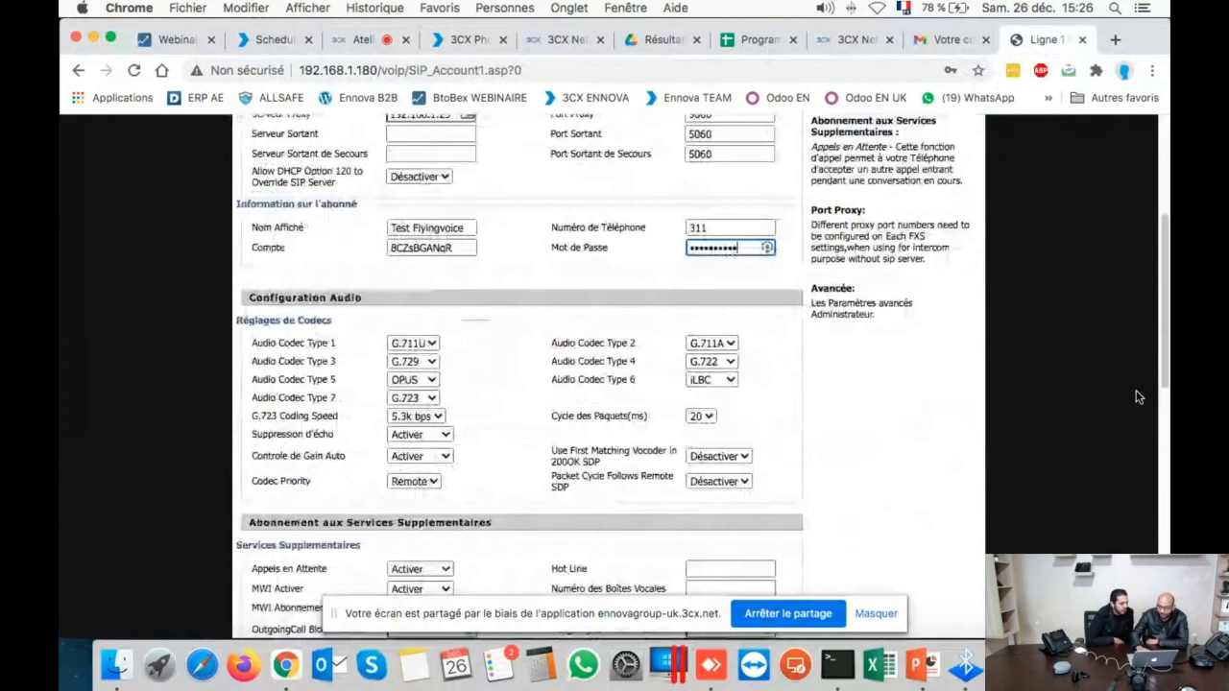
scroll(1137, 396, up, 5)
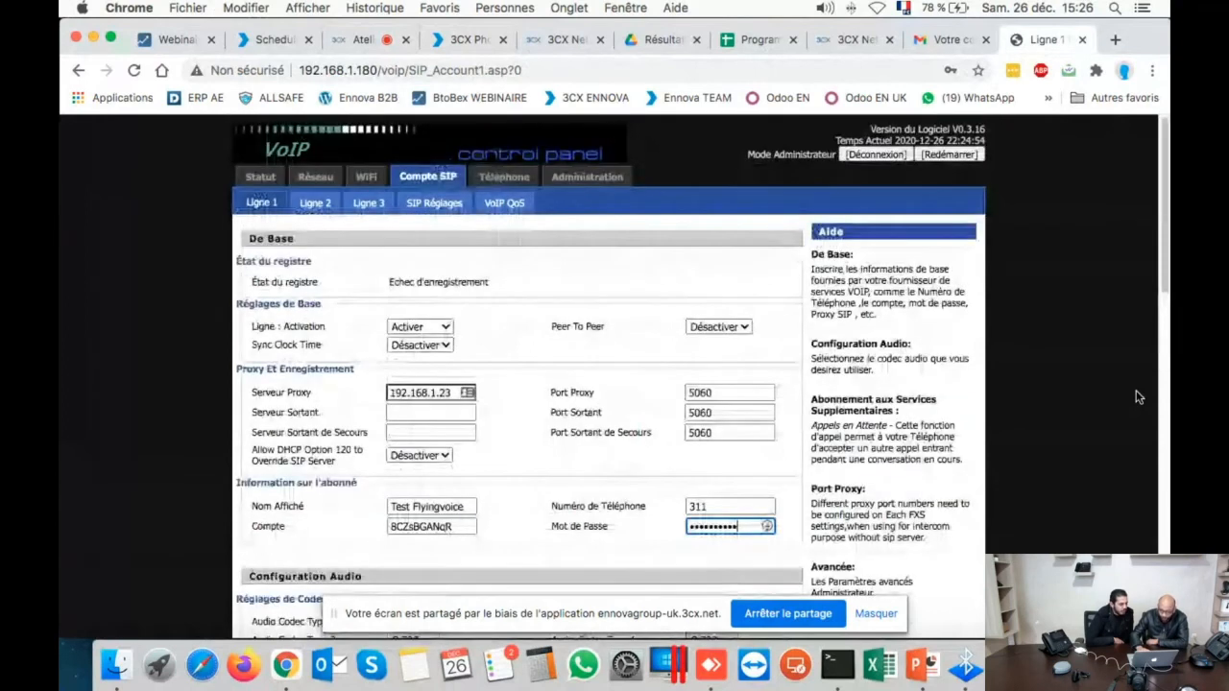
scroll(1136, 396, down, 1)
scroll(1136, 396, down, 2)
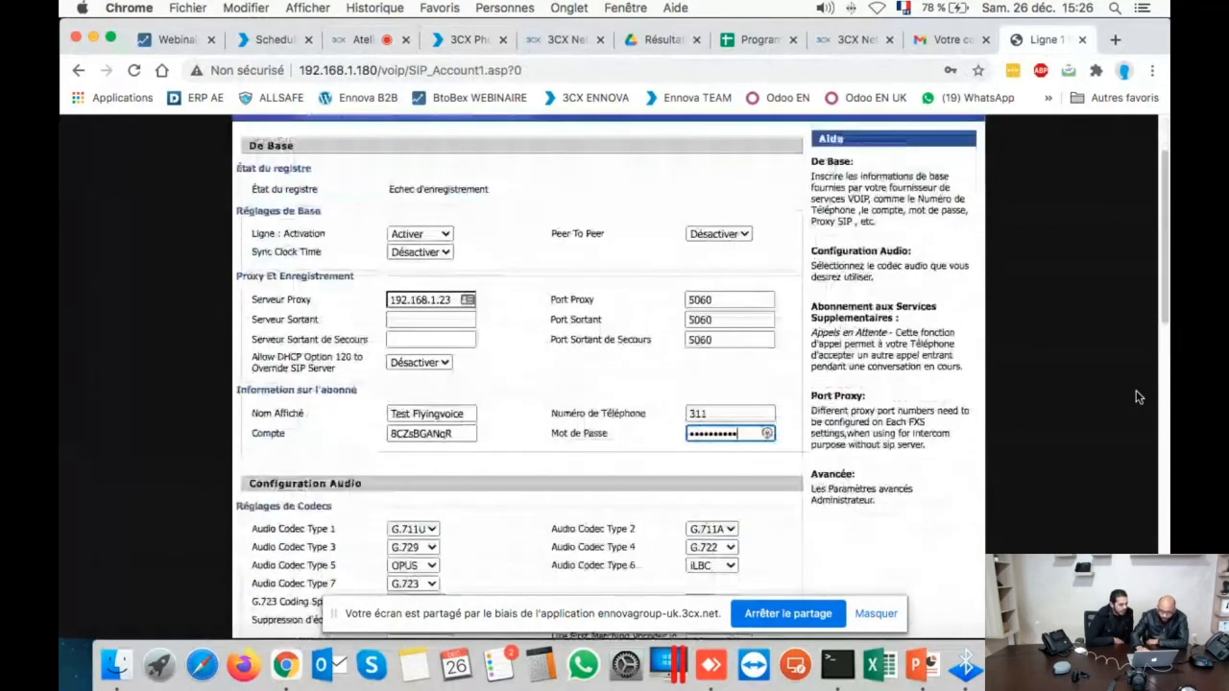
scroll(1136, 396, down, 4)
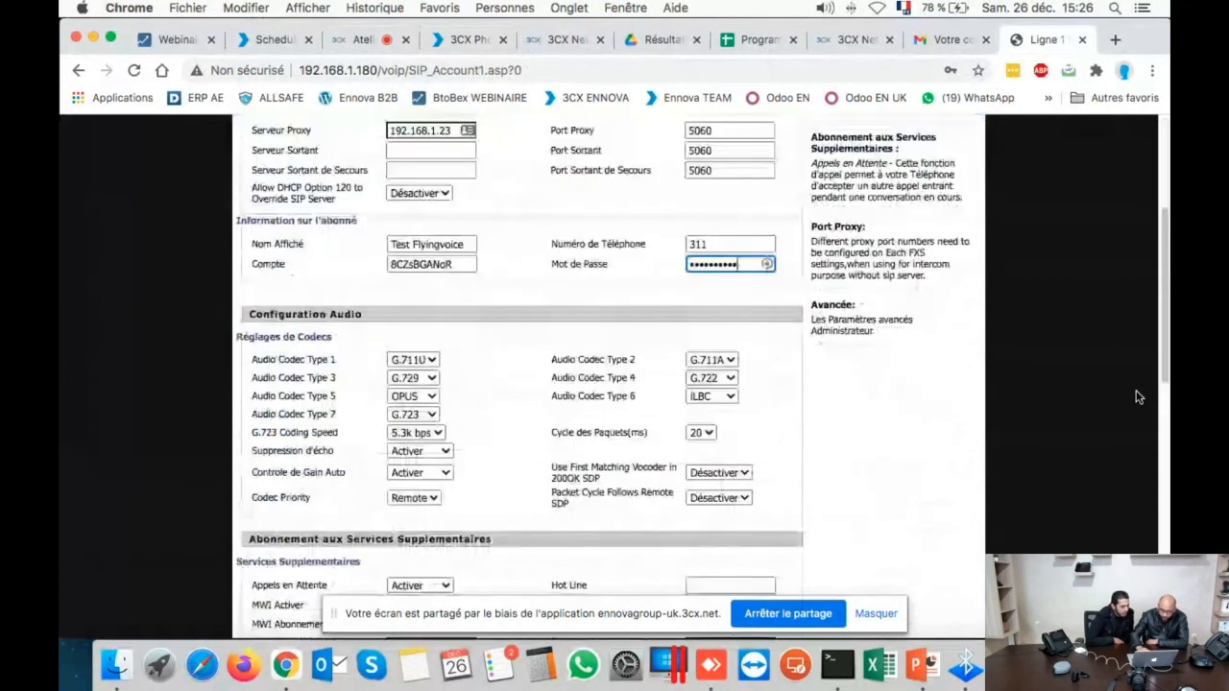
scroll(1137, 396, down, 8)
scroll(1137, 397, down, 8)
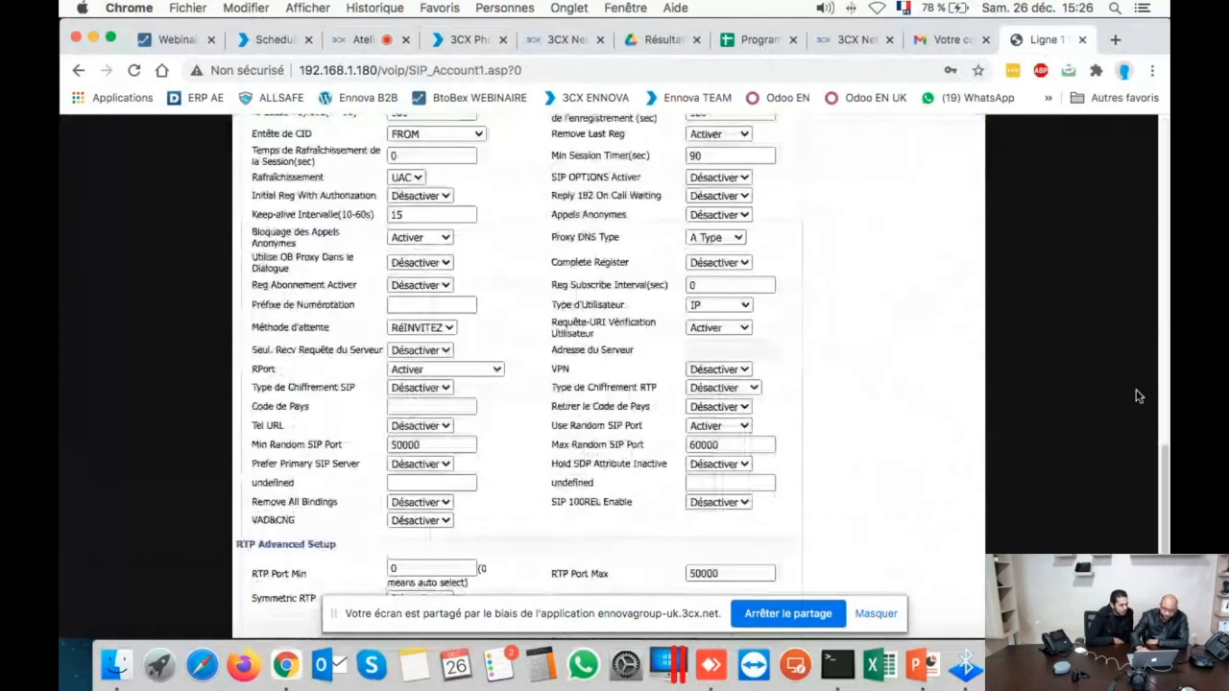
scroll(1136, 396, down, 1)
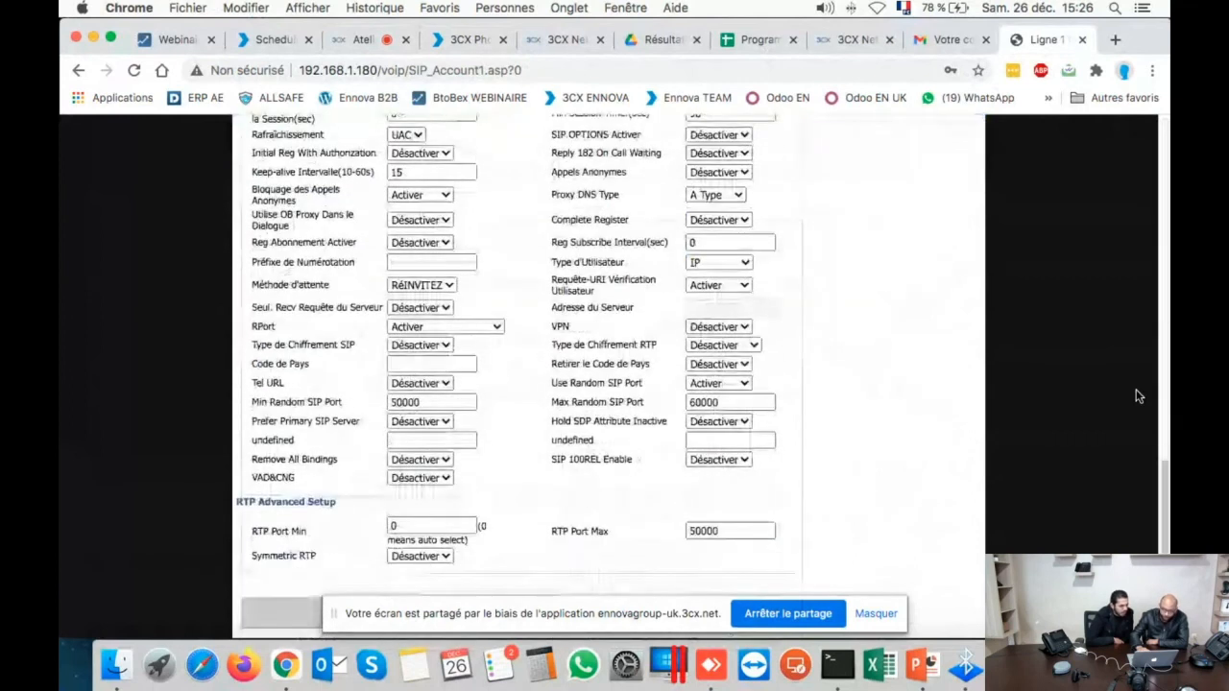
click(875, 614)
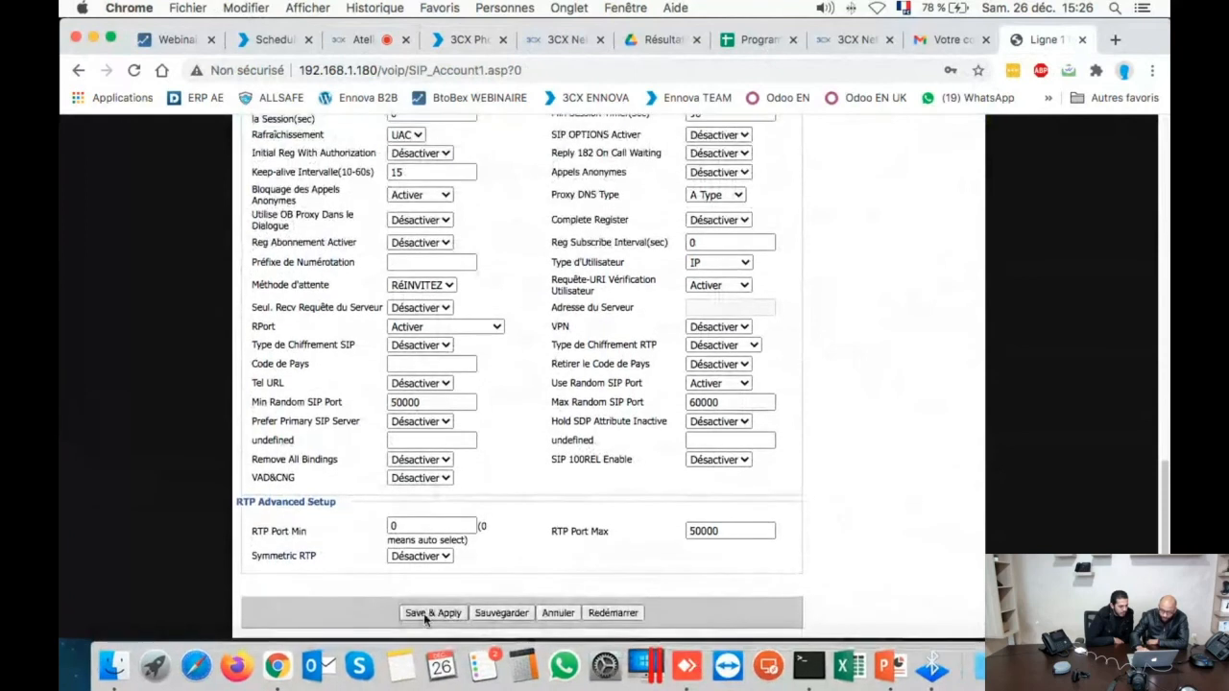
click(427, 613)
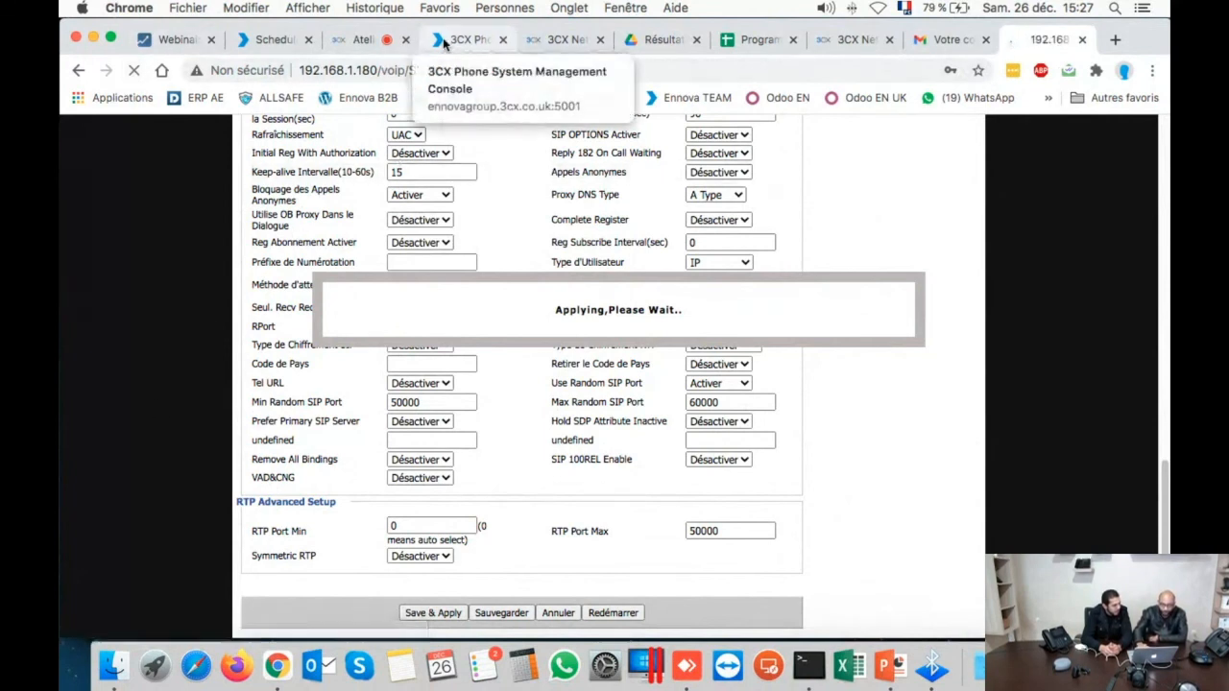
- Back in 3CX, check the list of phones assigned to the extension and close it
click(439, 42)
scroll(383, 346, down, 3)
scroll(488, 429, up, 8)
click(475, 412)
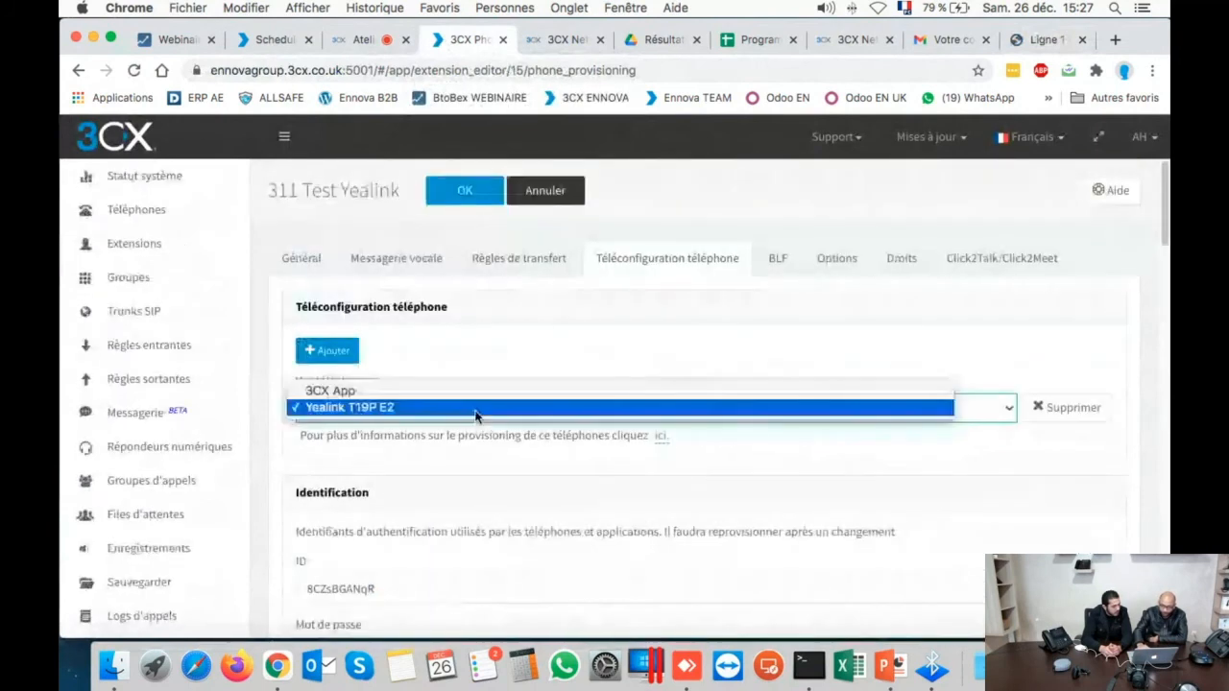
click(545, 196)
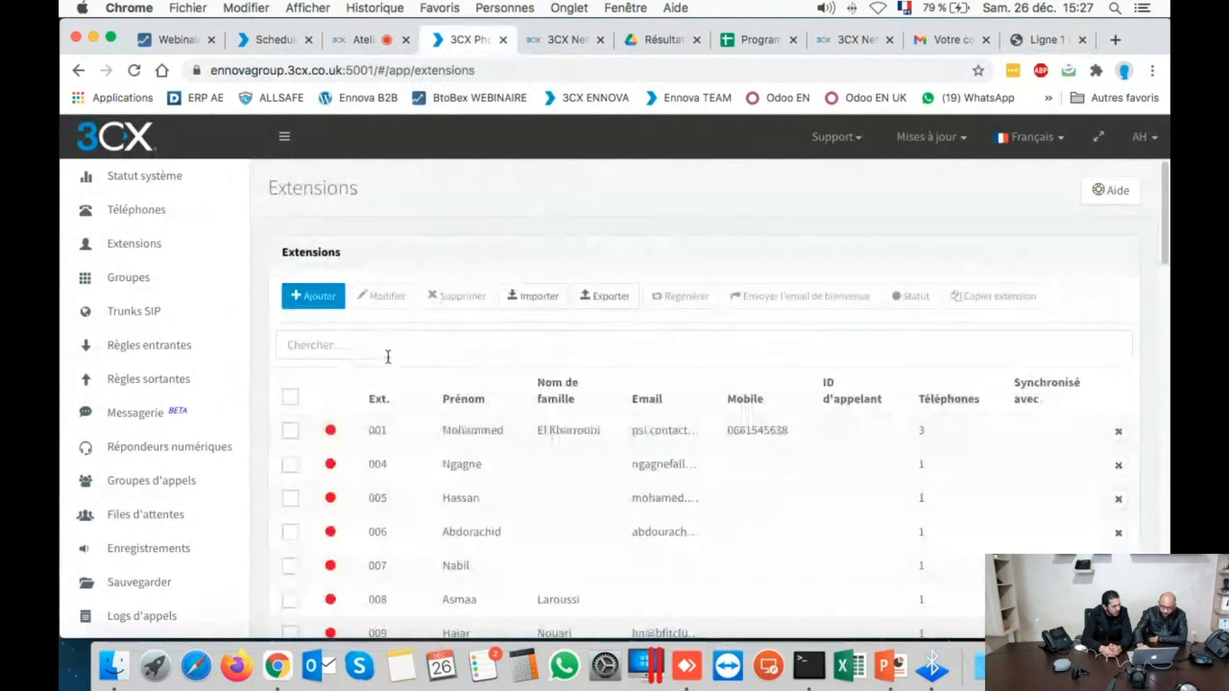
- Reopen extension 311's Téléconfiguration téléphone and confirm its assigned Yealink T19P E2
click(388, 356)
text(311)
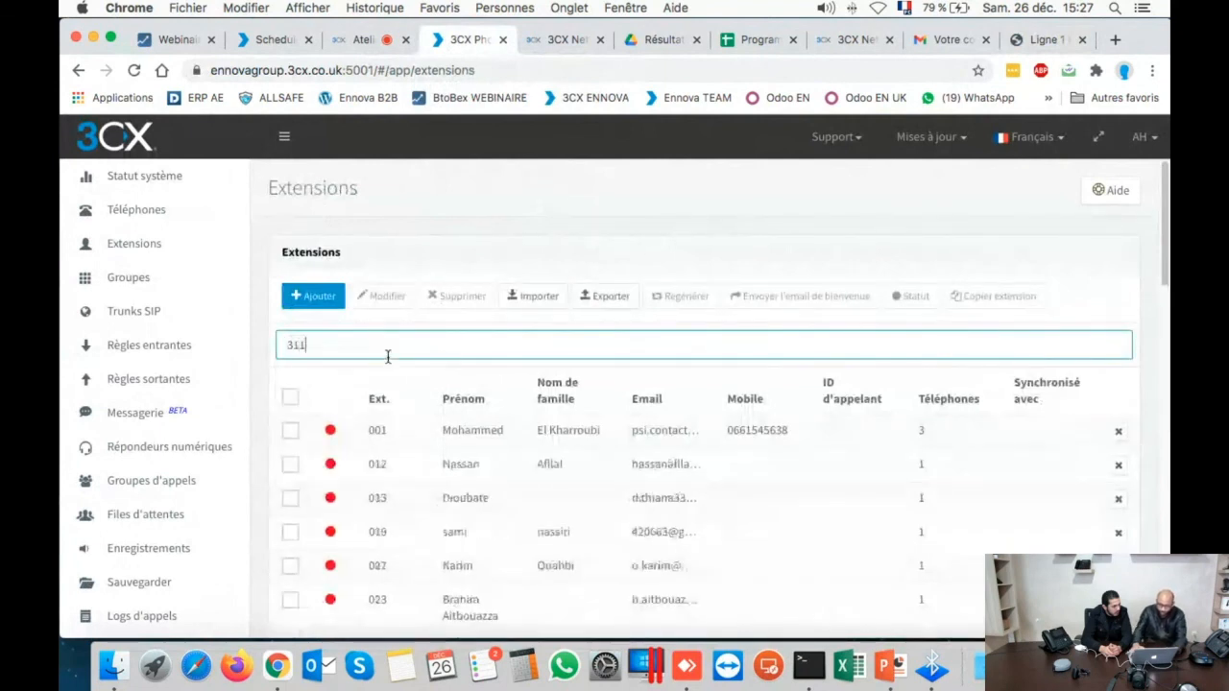
double_click(422, 428)
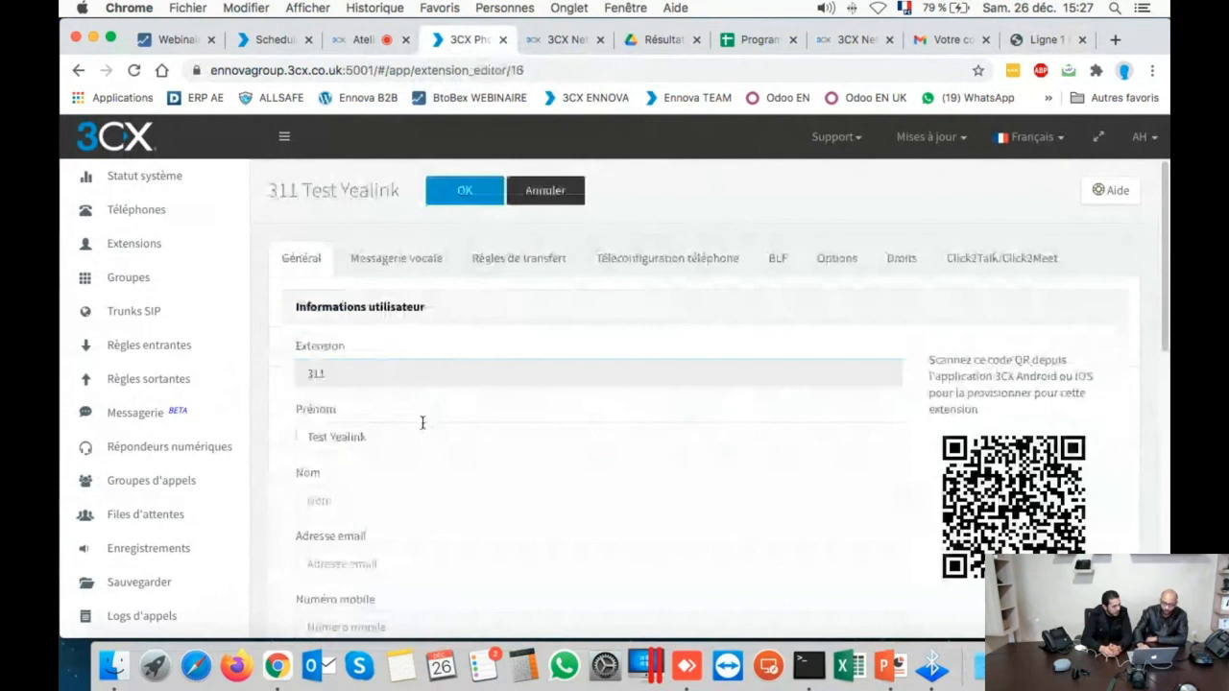
click(508, 257)
click(620, 257)
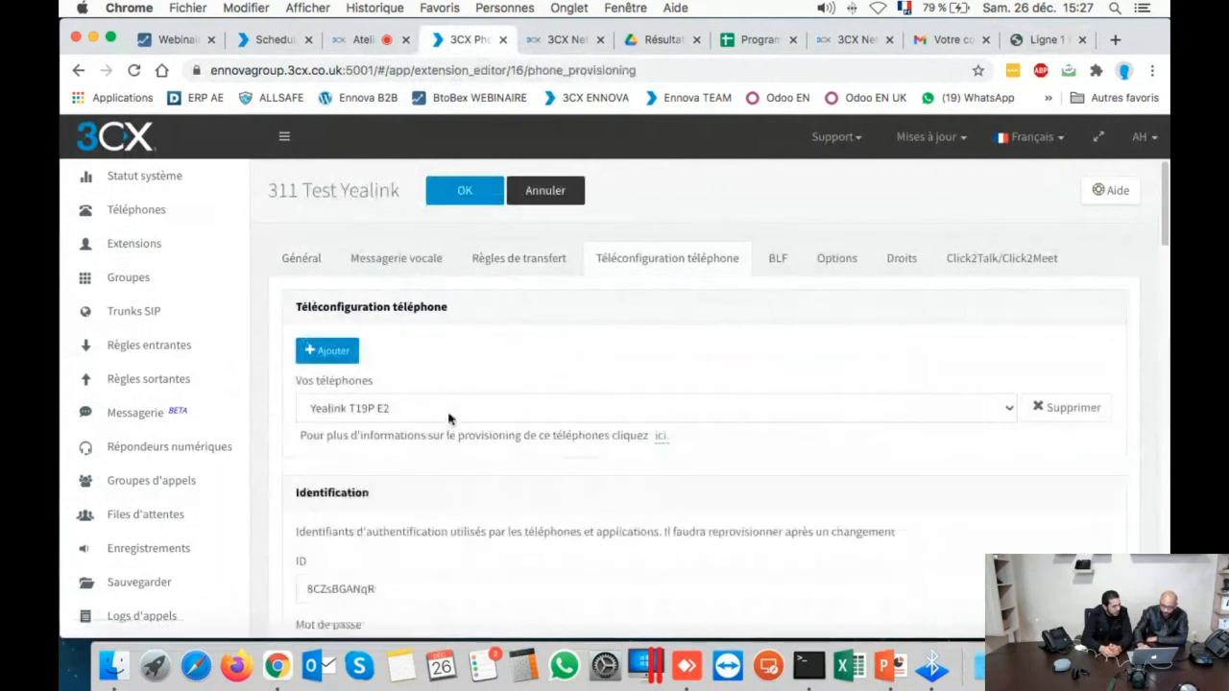
click(448, 413)
click(448, 407)
scroll(470, 368, down, 3)
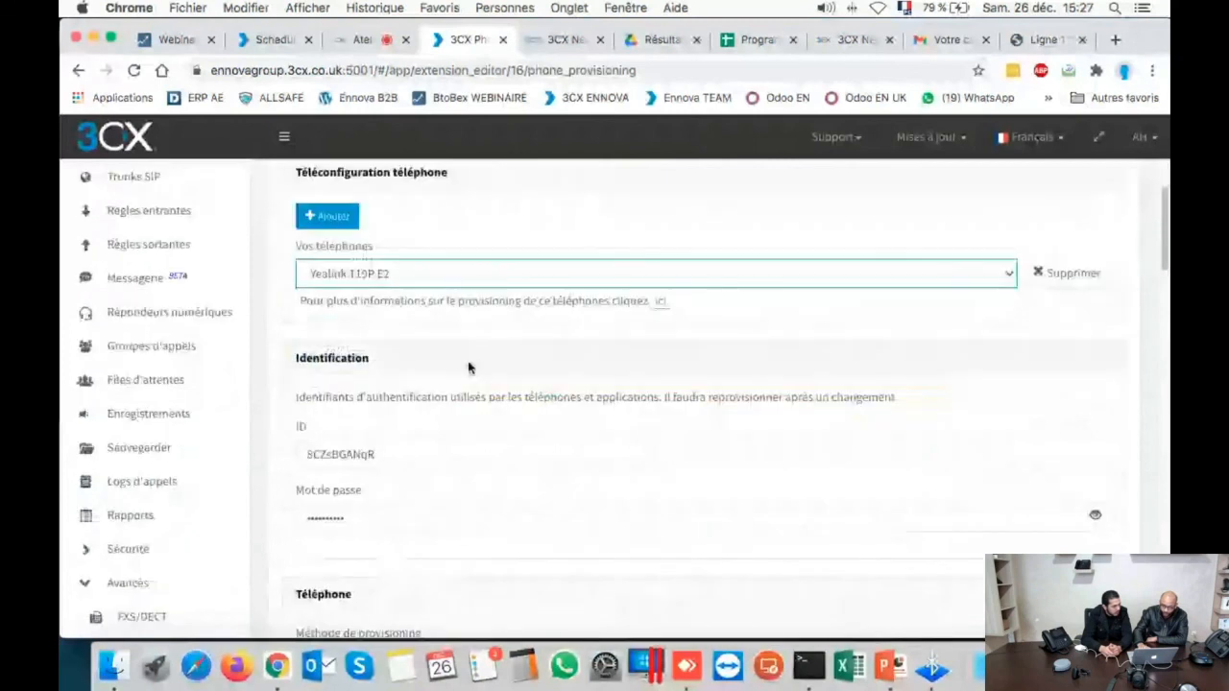
scroll(469, 367, down, 5)
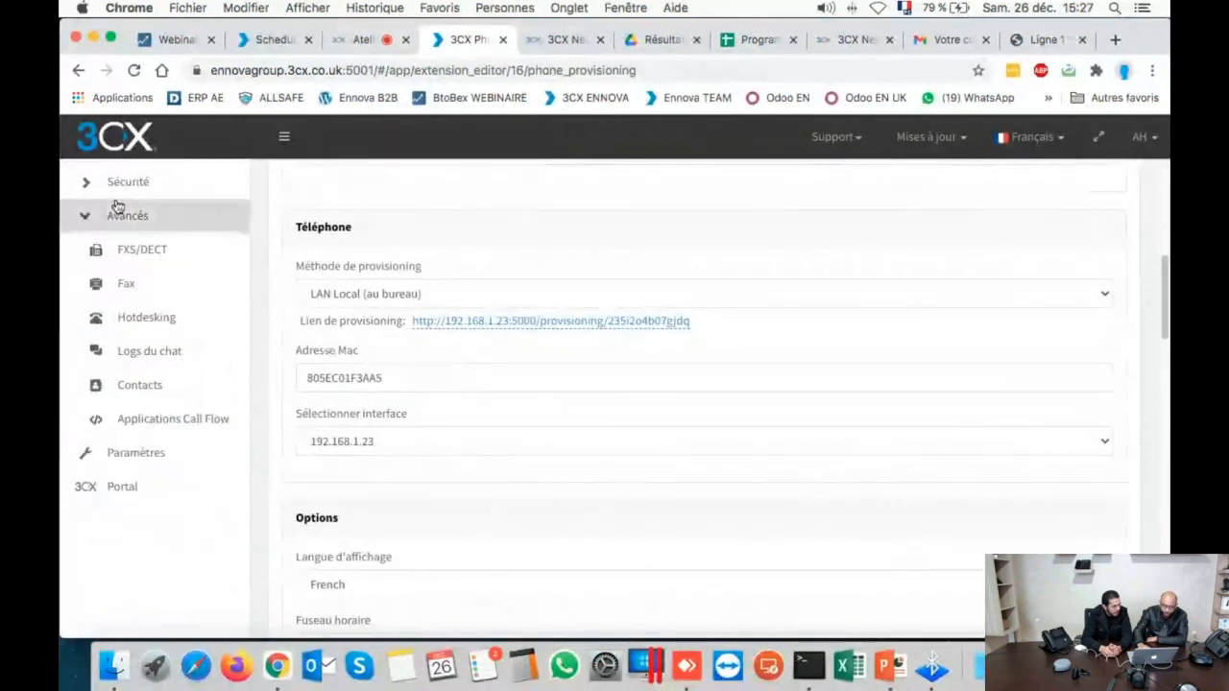
scroll(116, 203, up, 2)
scroll(116, 204, up, 5)
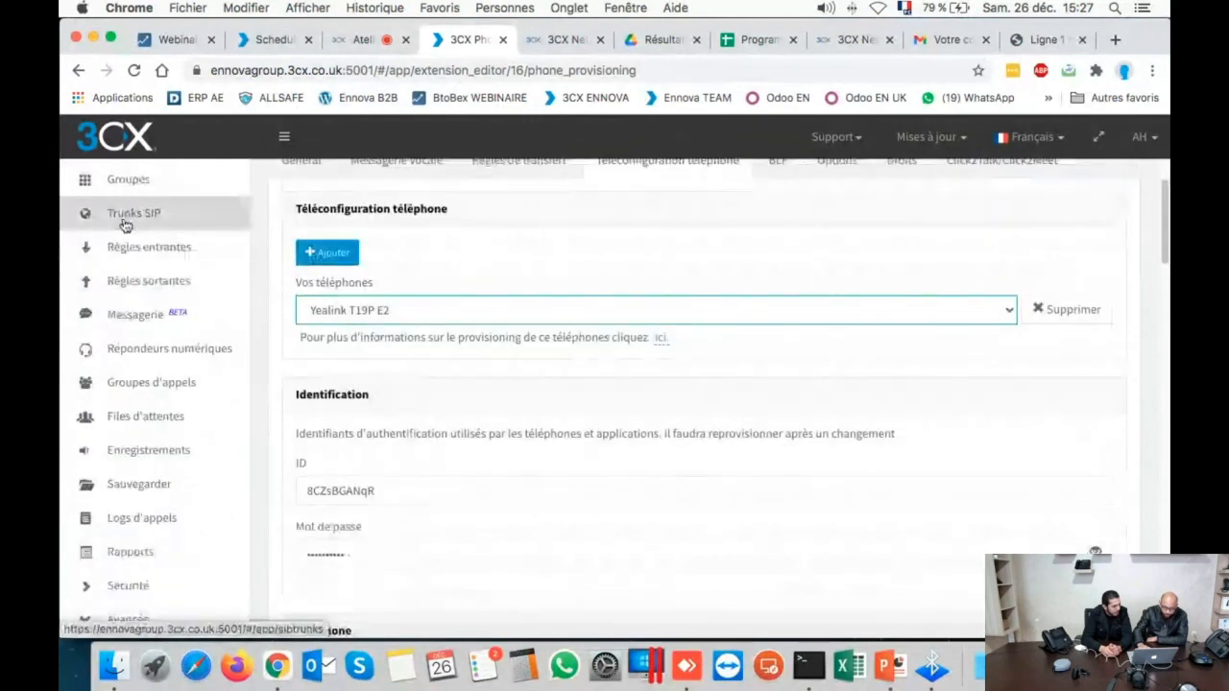
- Find the FLYINGVOICE FIP11C row under extension 311 in Téléphones, then return to the Atelier meeting
click(125, 222)
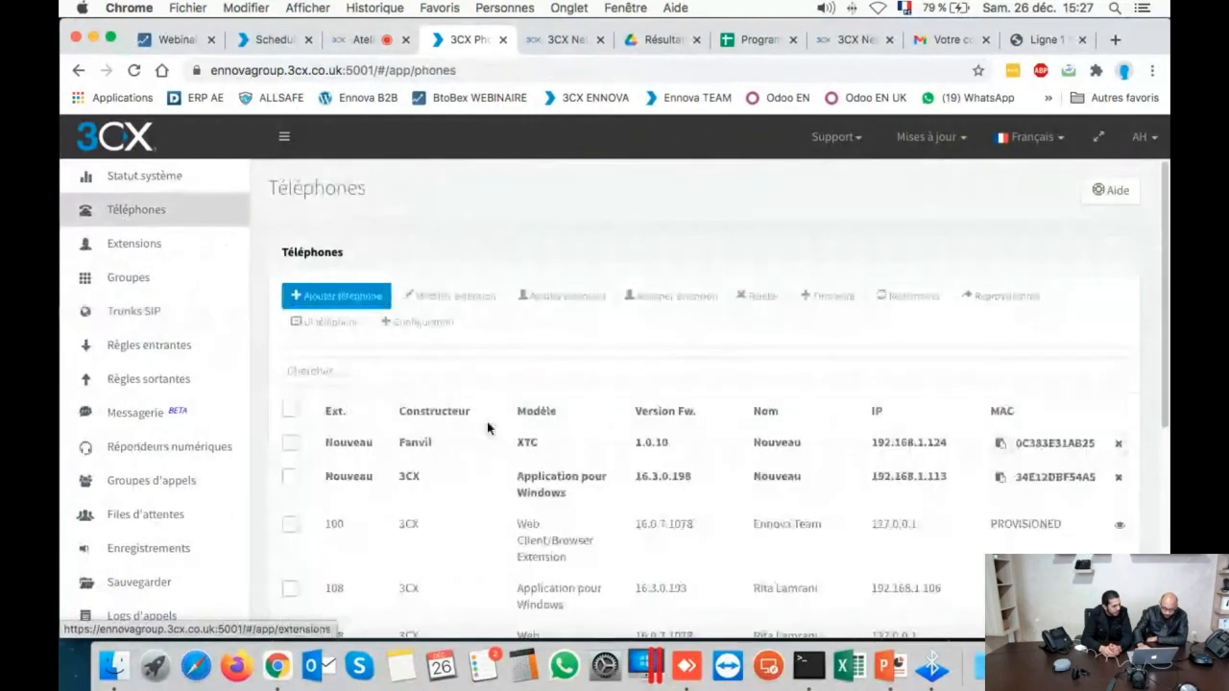
scroll(490, 429, down, 3)
scroll(490, 429, down, 2)
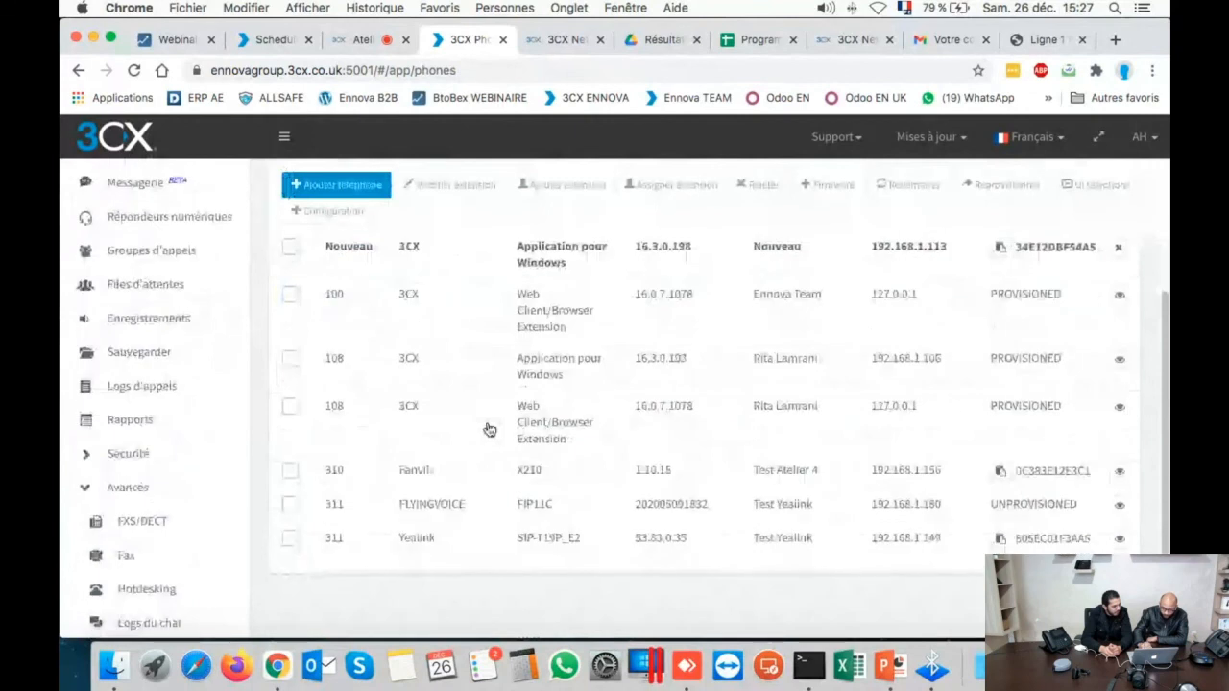
scroll(495, 528, up, 1)
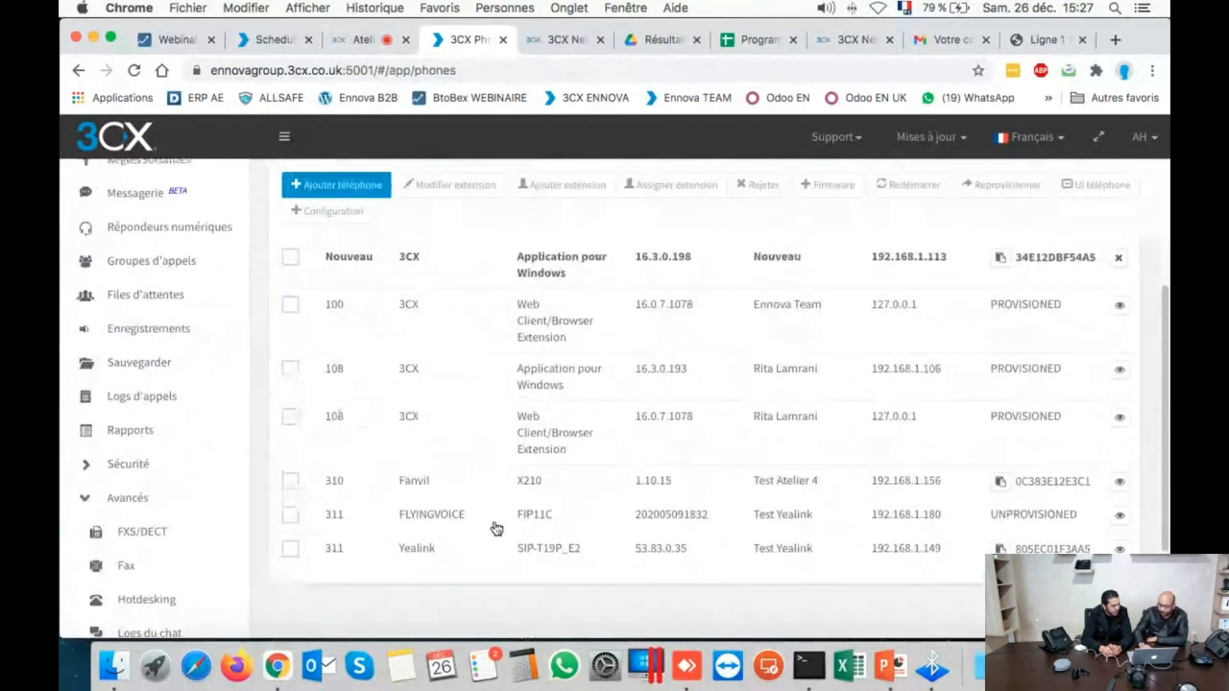
scroll(495, 528, up, 2)
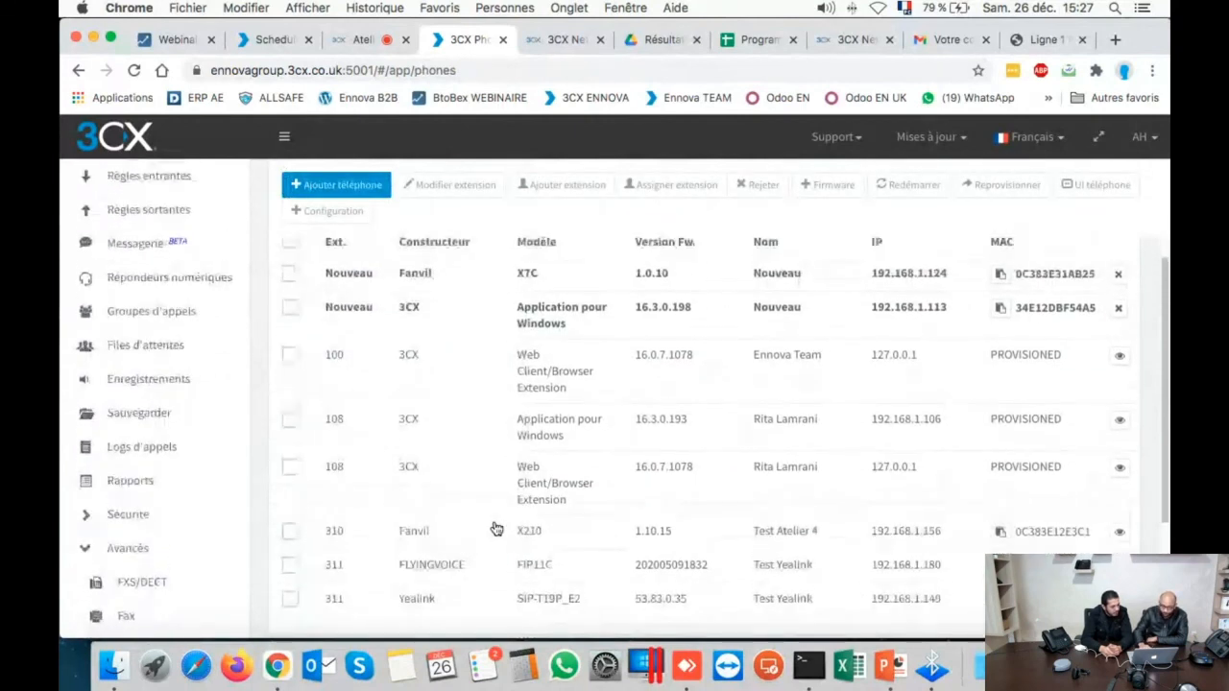
scroll(495, 528, up, 1)
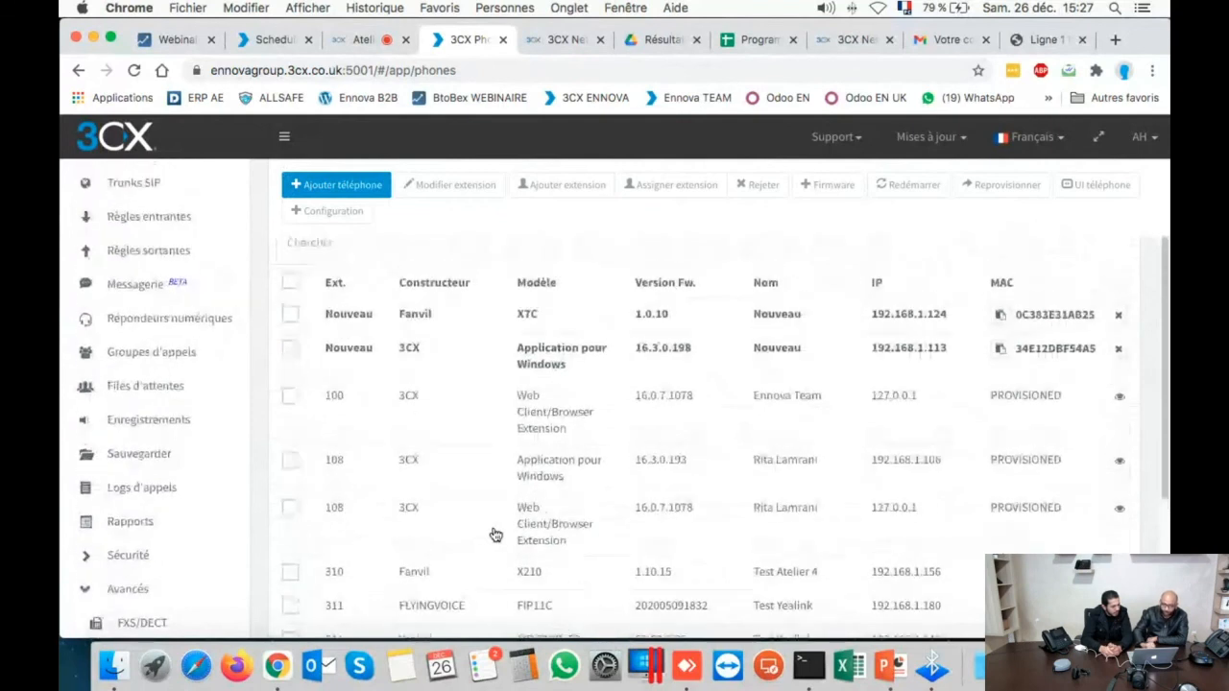
click(357, 40)
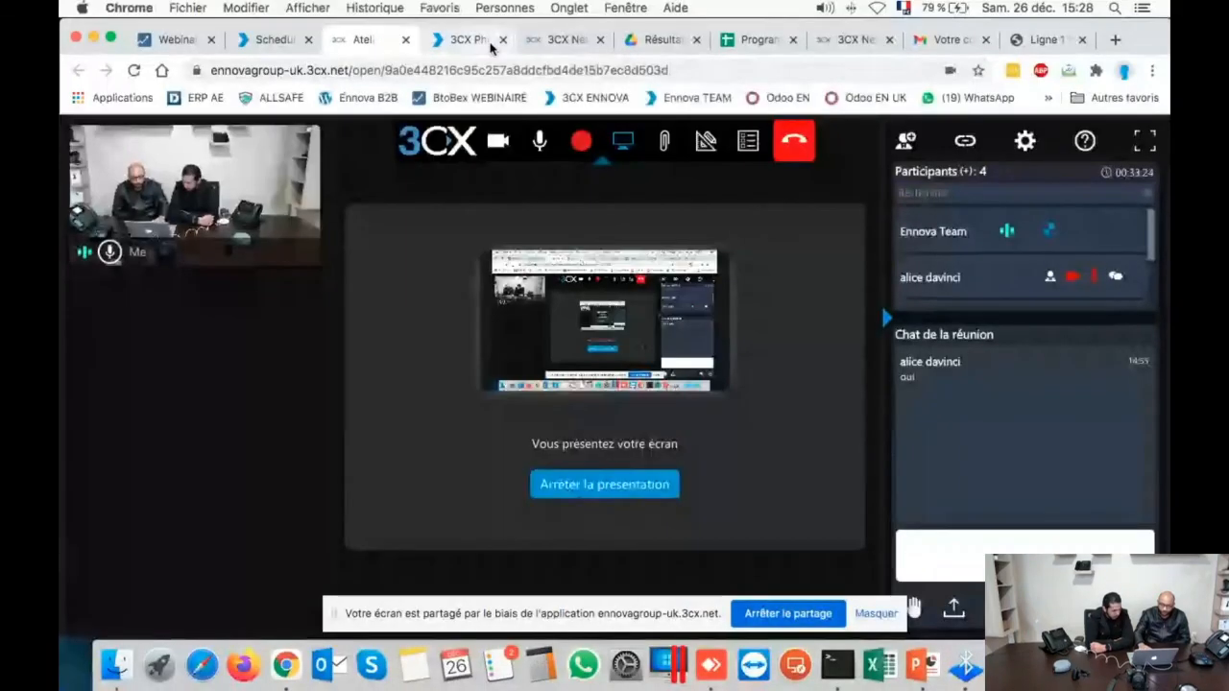
click(452, 40)
scroll(139, 194, down, 2)
scroll(139, 194, up, 2)
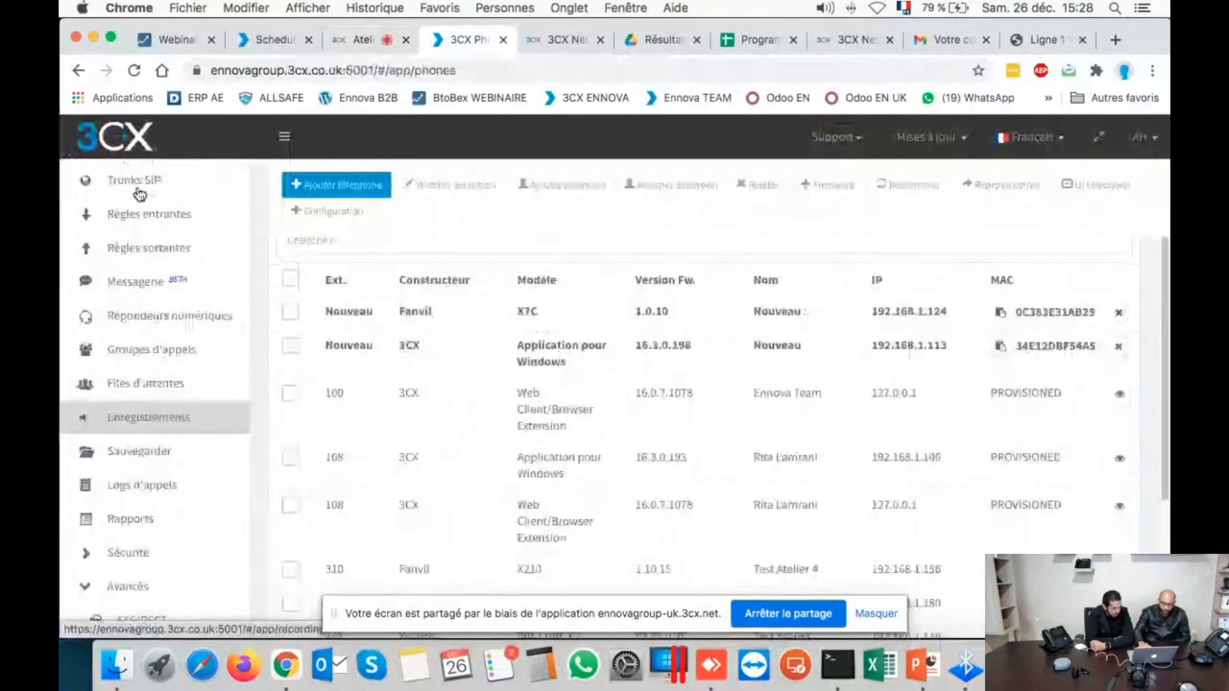
scroll(139, 194, up, 2)
click(127, 179)
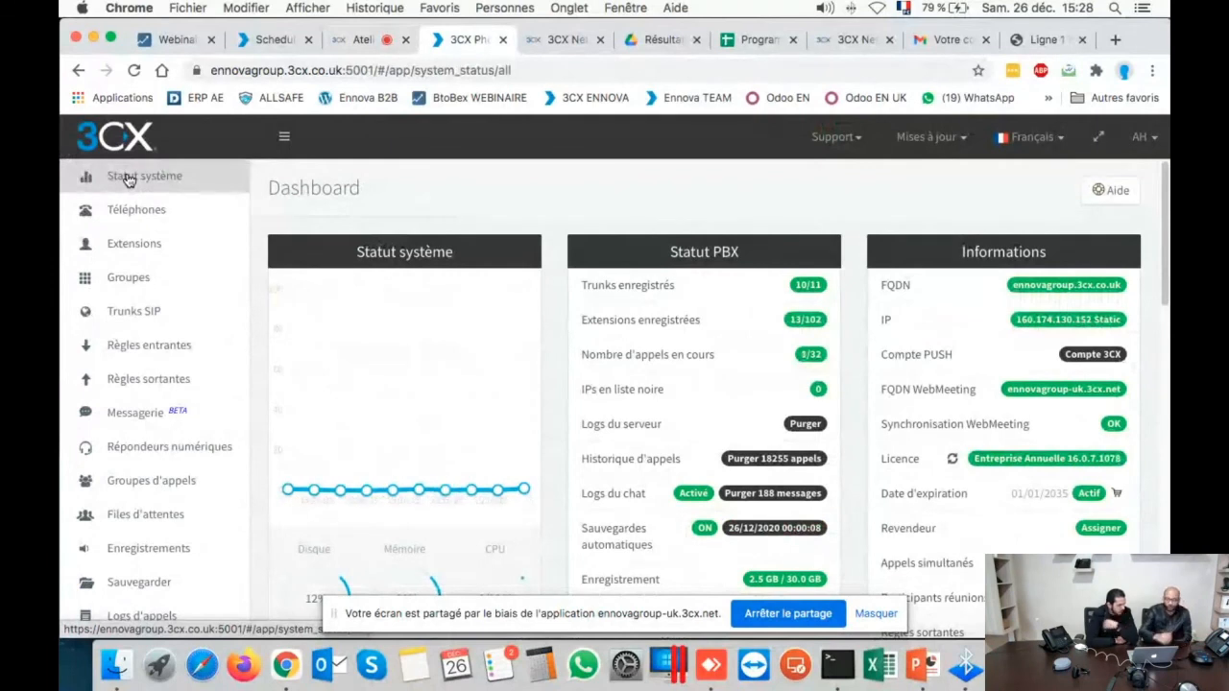
click(677, 354)
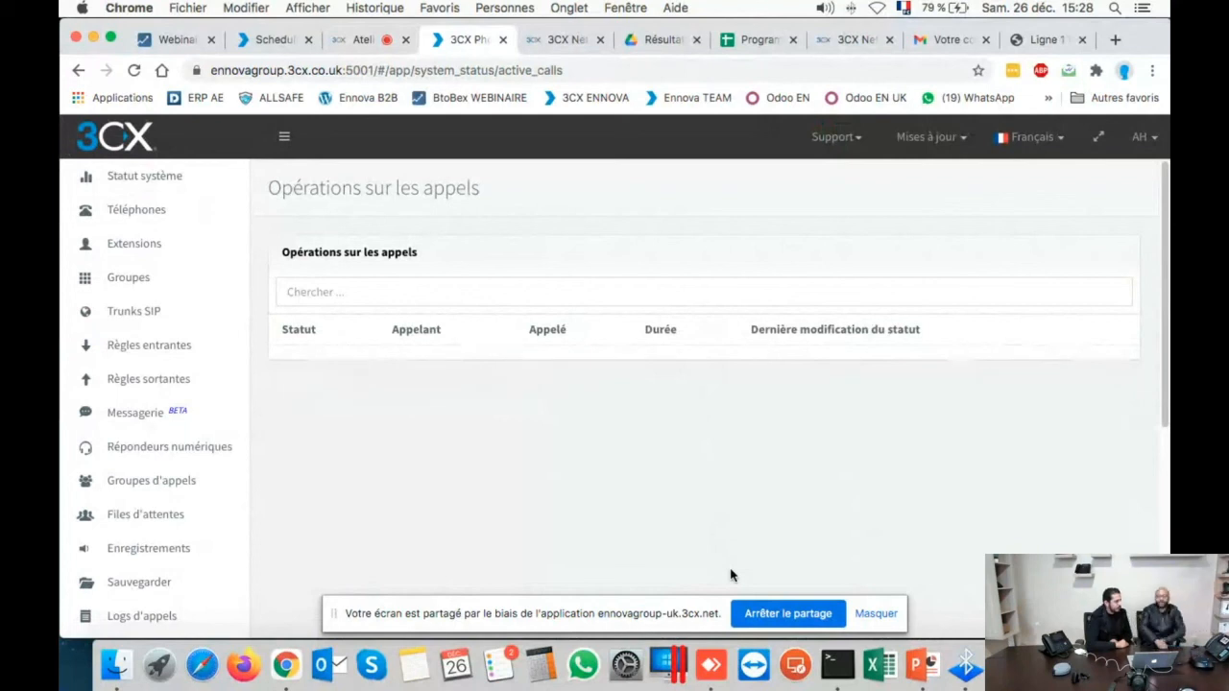
click(160, 187)
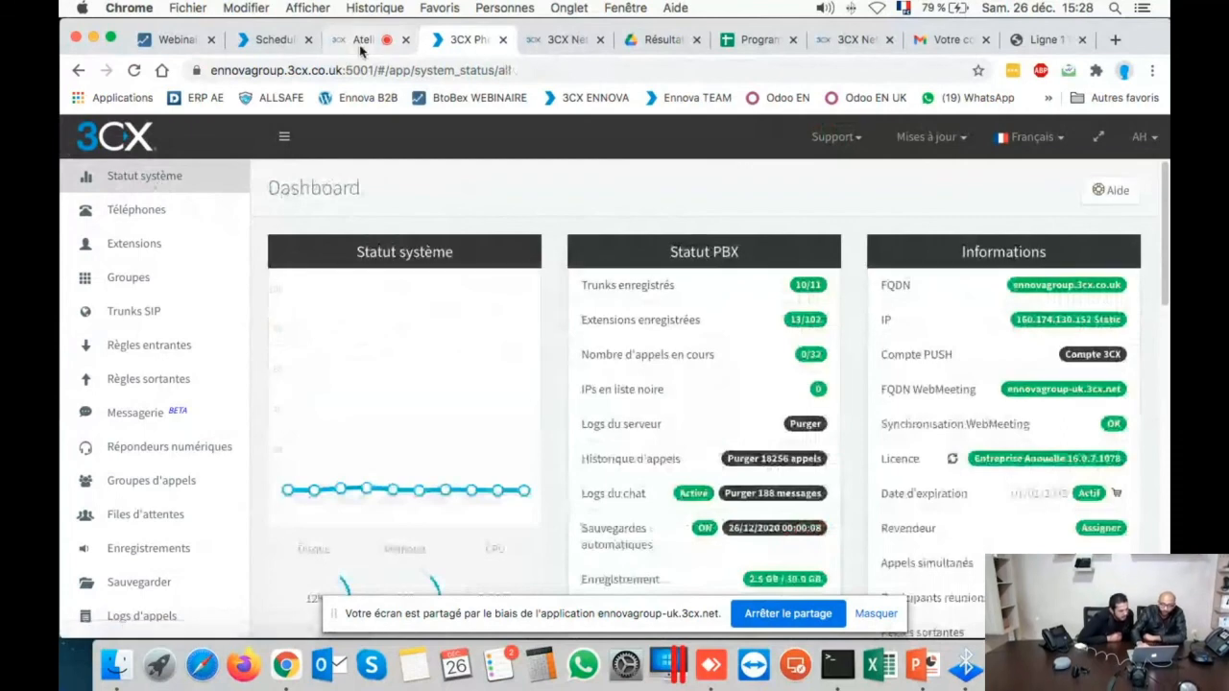
click(365, 40)
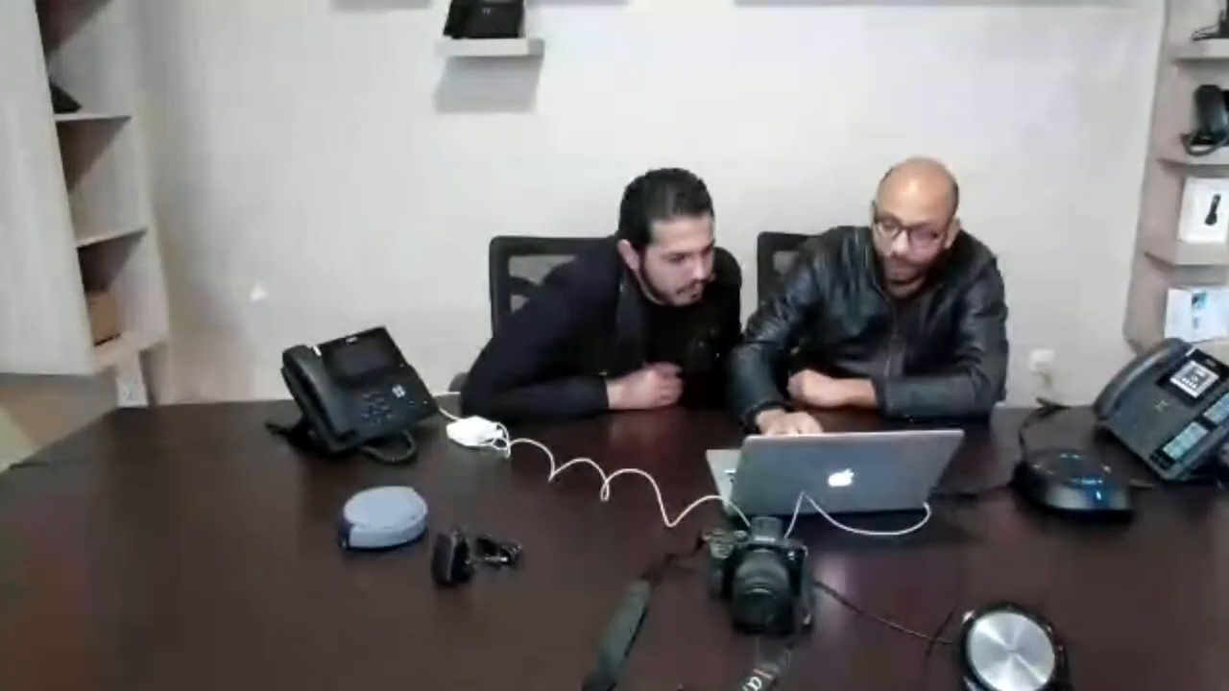